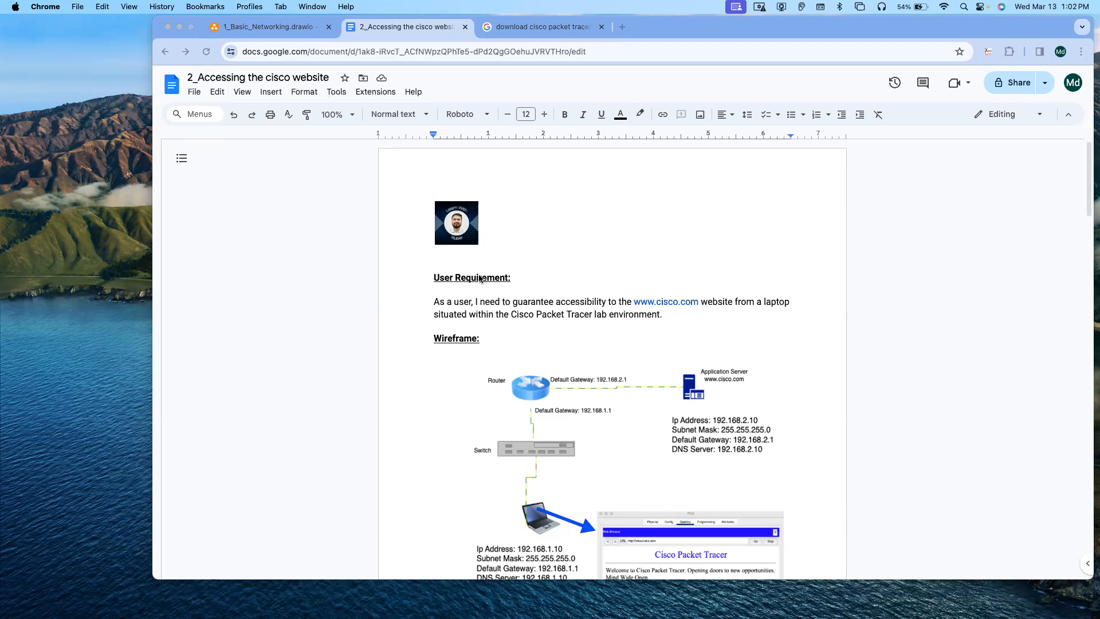
Step: Review the user requirement and network wireframe in the document and the draw.io diagram
scroll(472, 365, "down", 1)
scroll(473, 368, "down", 2)
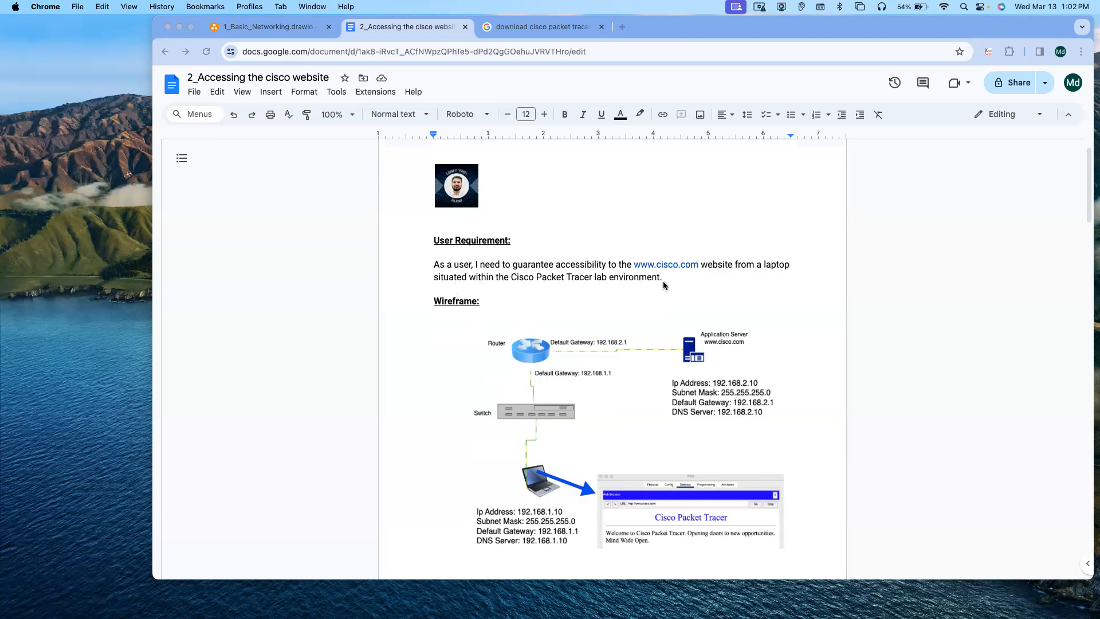
left_click(254, 32)
left_click(254, 32)
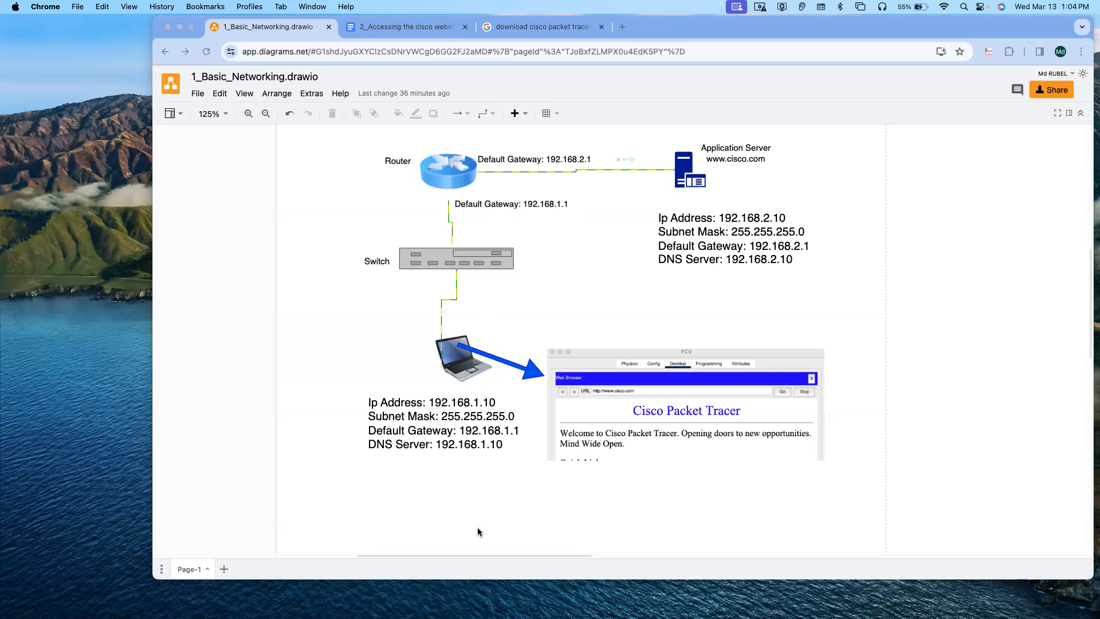
left_click(515, 438)
Step: Open the Cisco Packet Tracer search result and go to the NetAcad learning portal
left_click(523, 28)
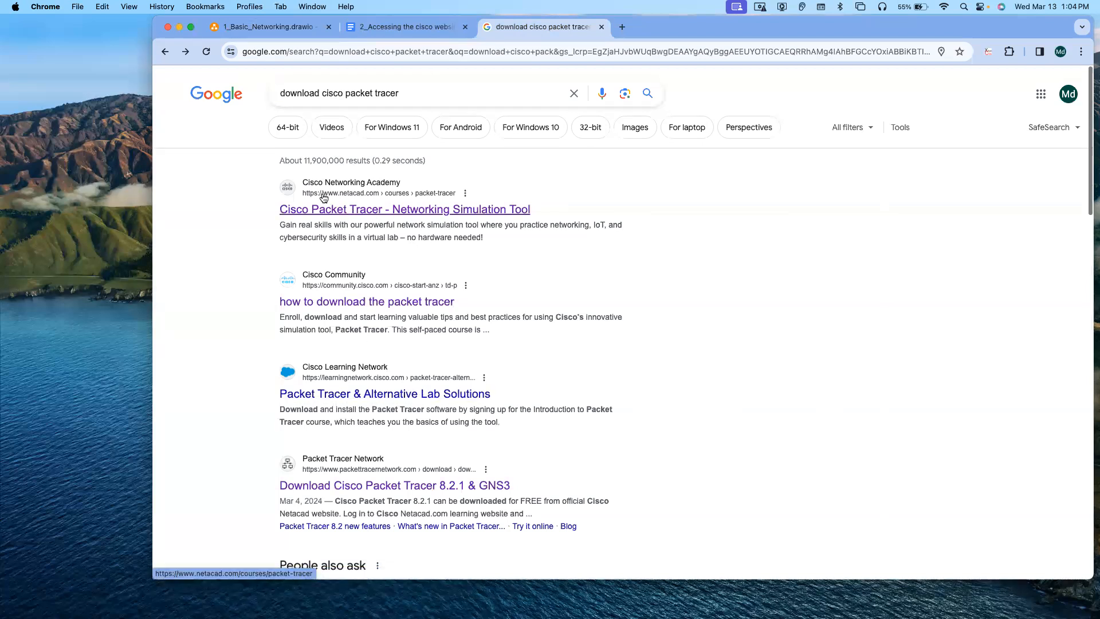
left_click(387, 214)
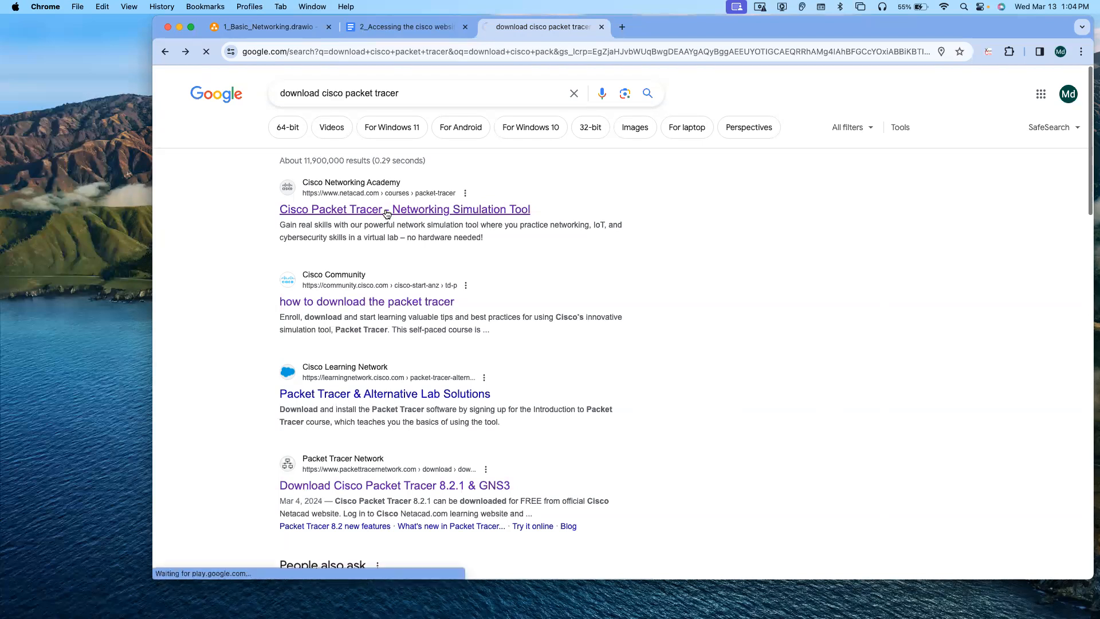
mouse_move(1041, 73)
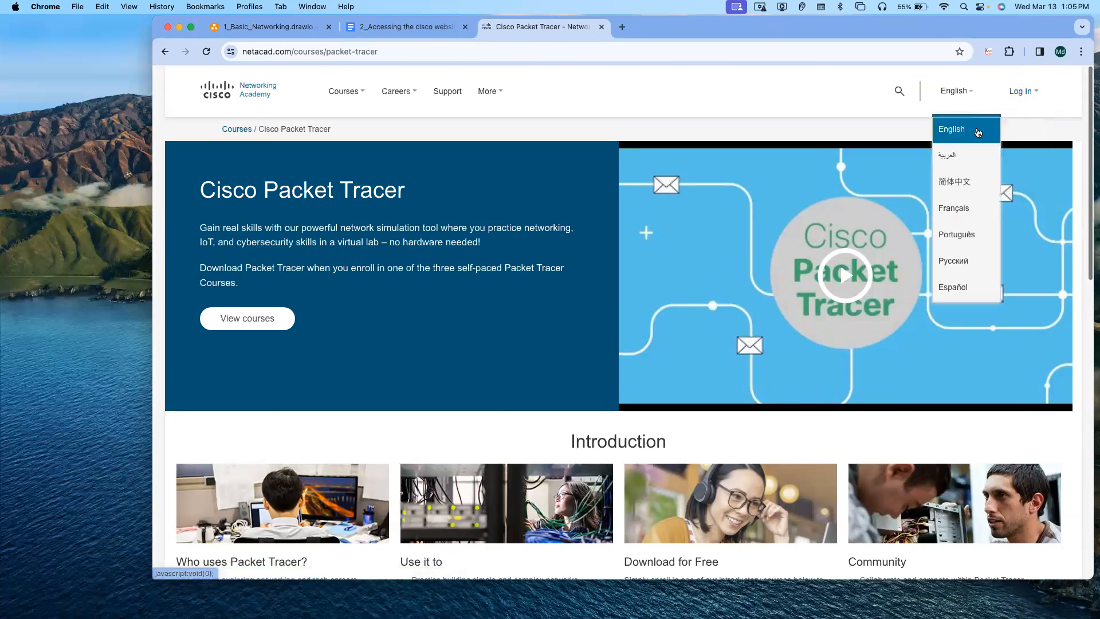
left_click(977, 131)
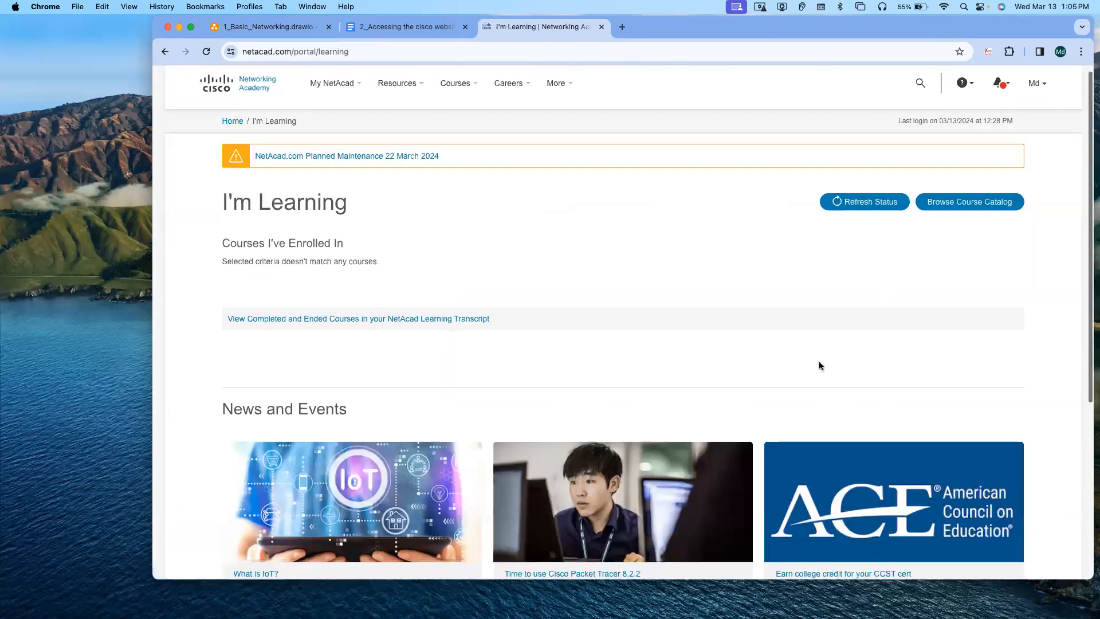
Step: Open the Packet Tracer resource page and browse to its download versions section
scroll(820, 361, "down", 5)
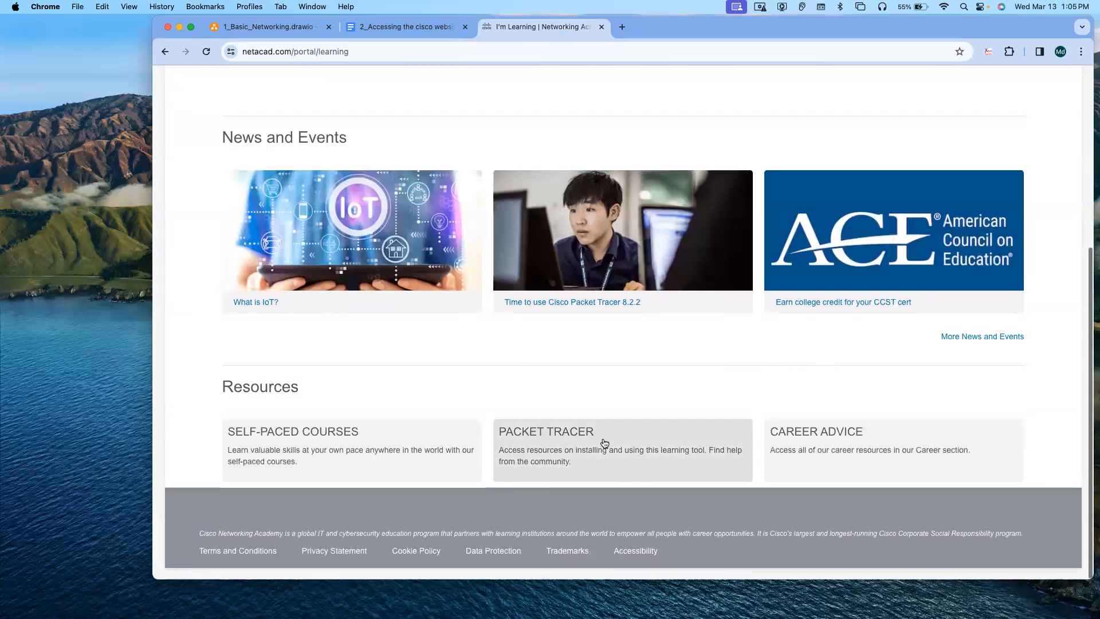
left_click(590, 452)
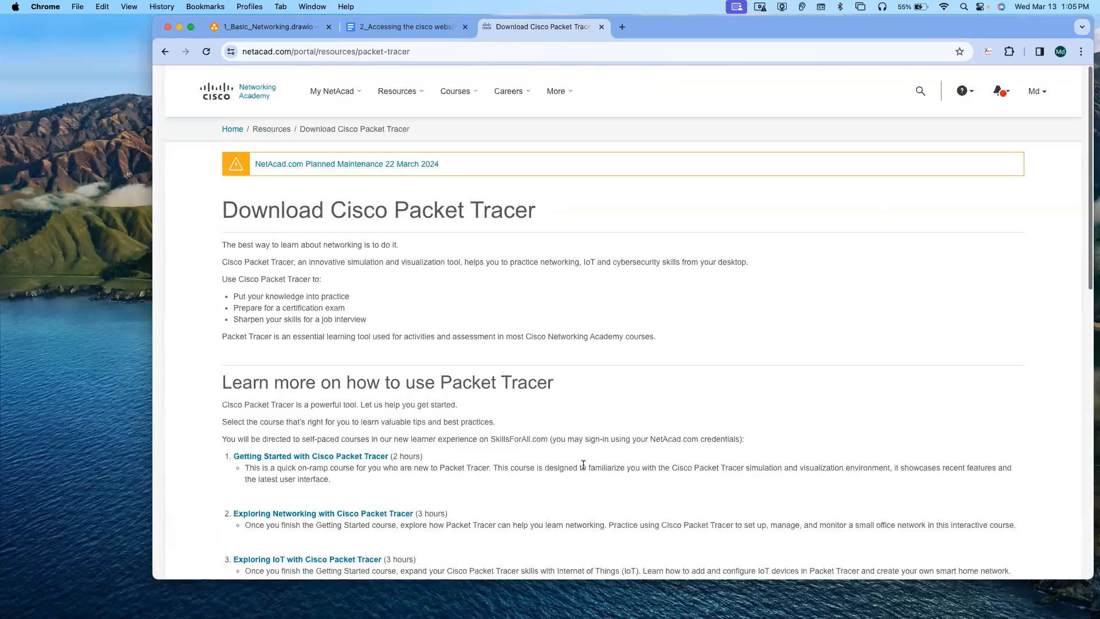
scroll(584, 458, "down", 6)
scroll(583, 465, "down", 5)
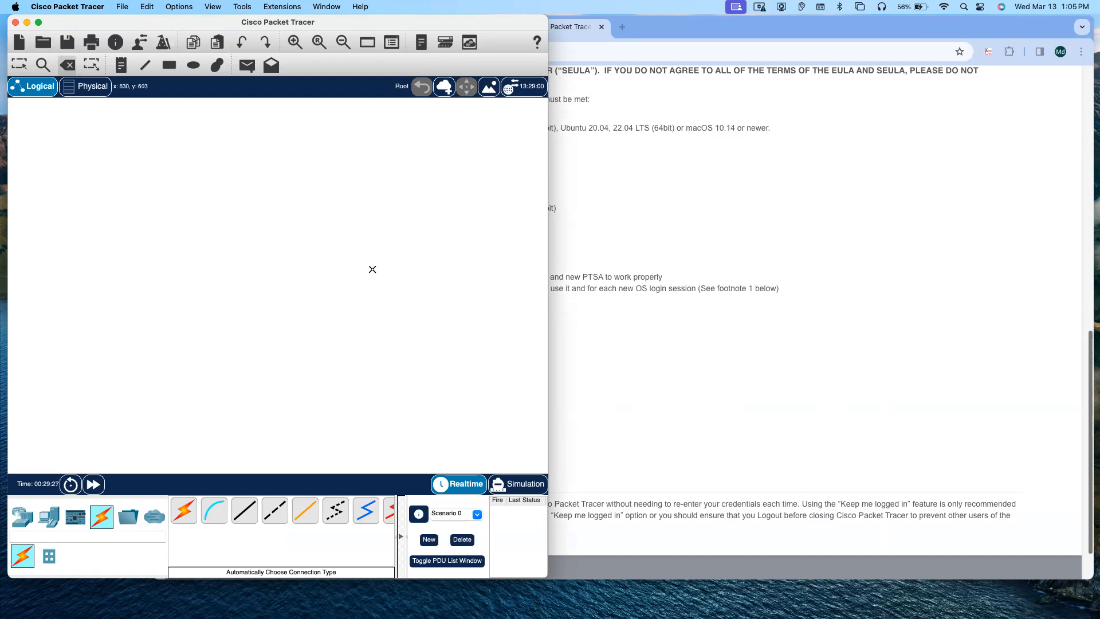
Step: Switch to the Accessing the cisco website document and place the browser window beside Packet Tracer
left_click(659, 158)
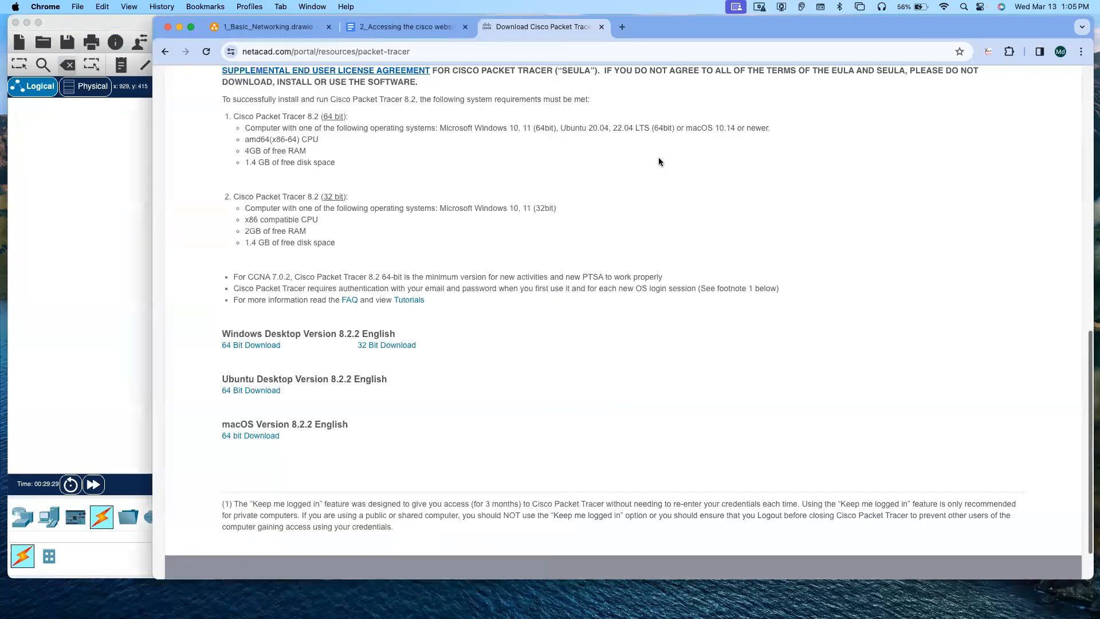
left_click(424, 33)
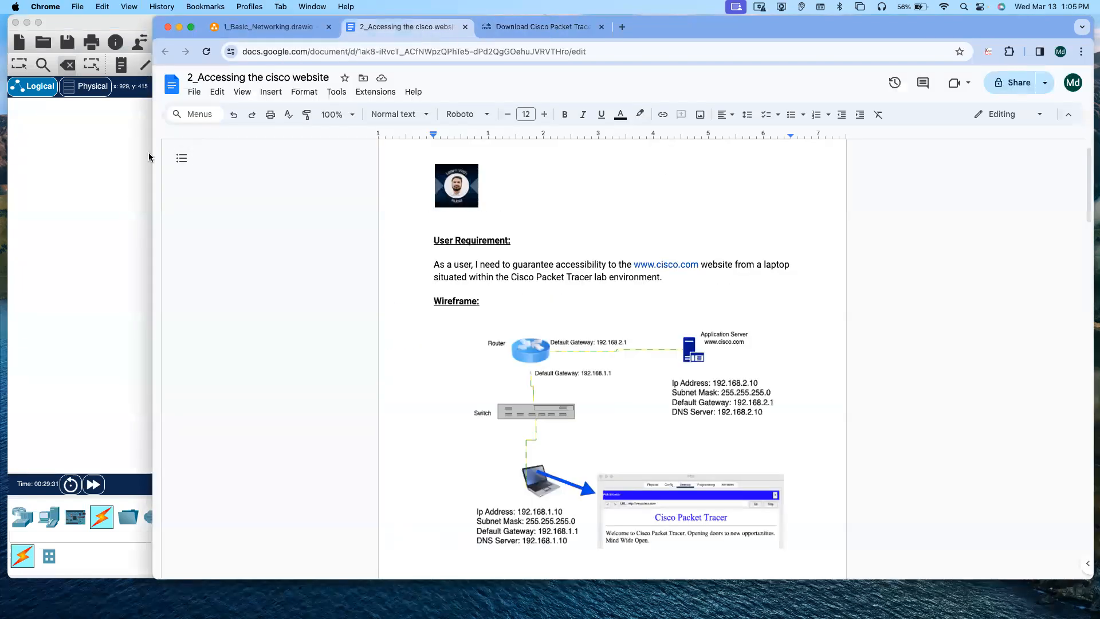
left_click_drag(153, 155, 552, 144)
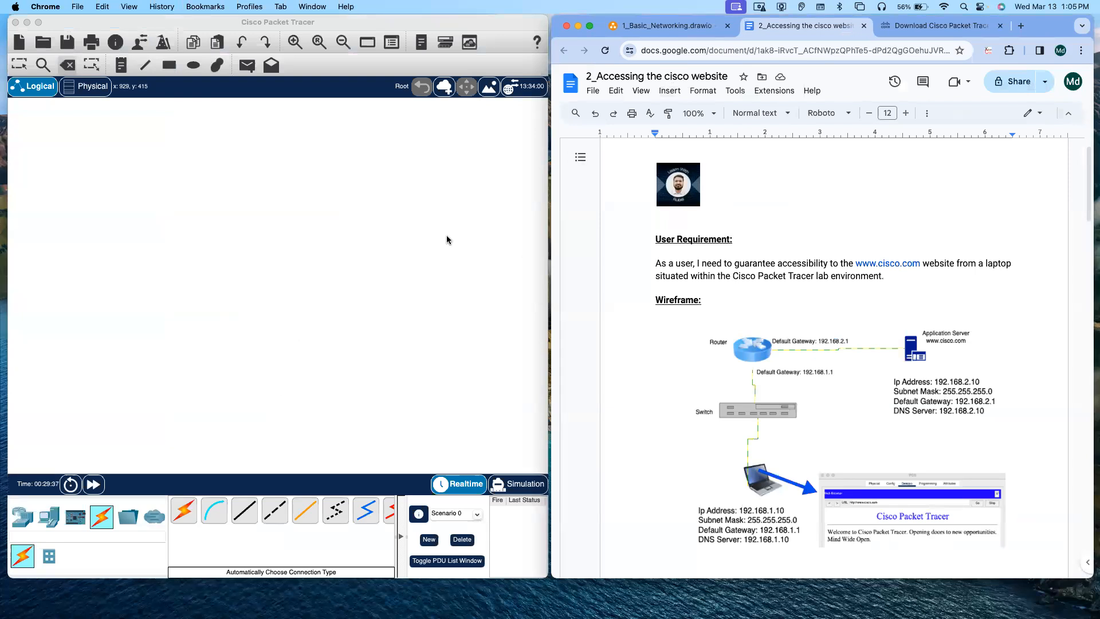
Step: Read the project initialization and device configuration instructions in the document
left_click(104, 263)
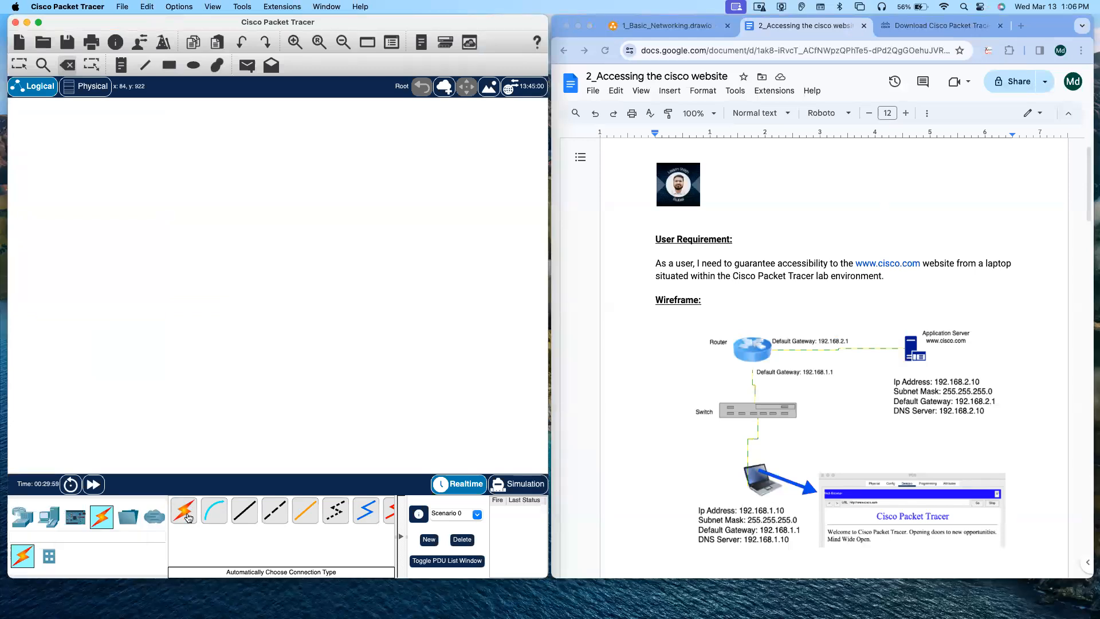
left_click(184, 511)
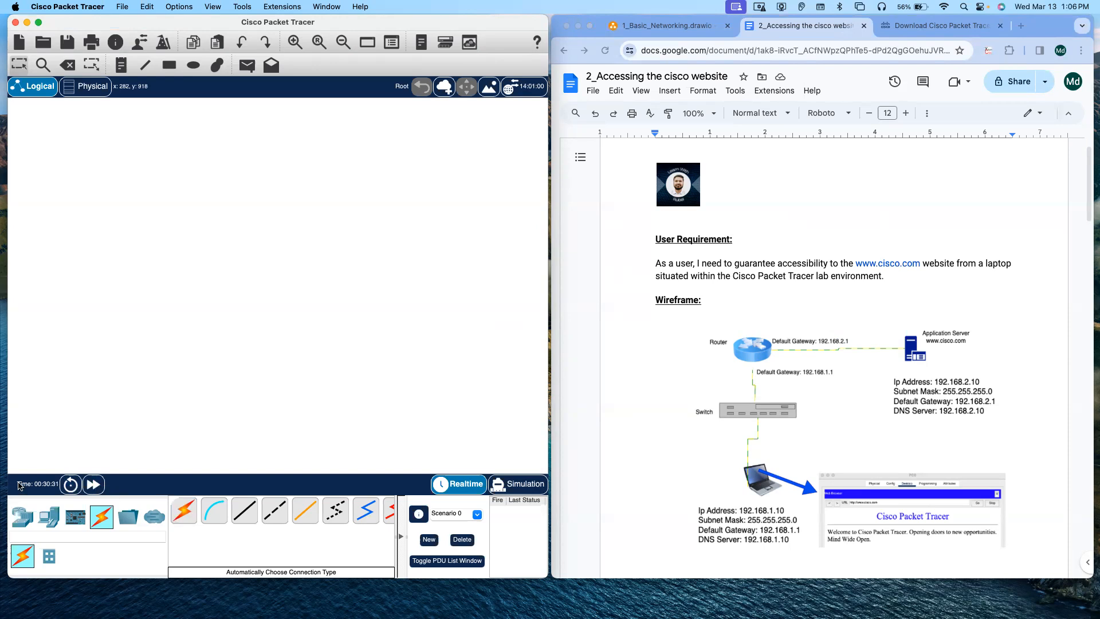
scroll(782, 402, "down", 5)
scroll(782, 403, "down", 10)
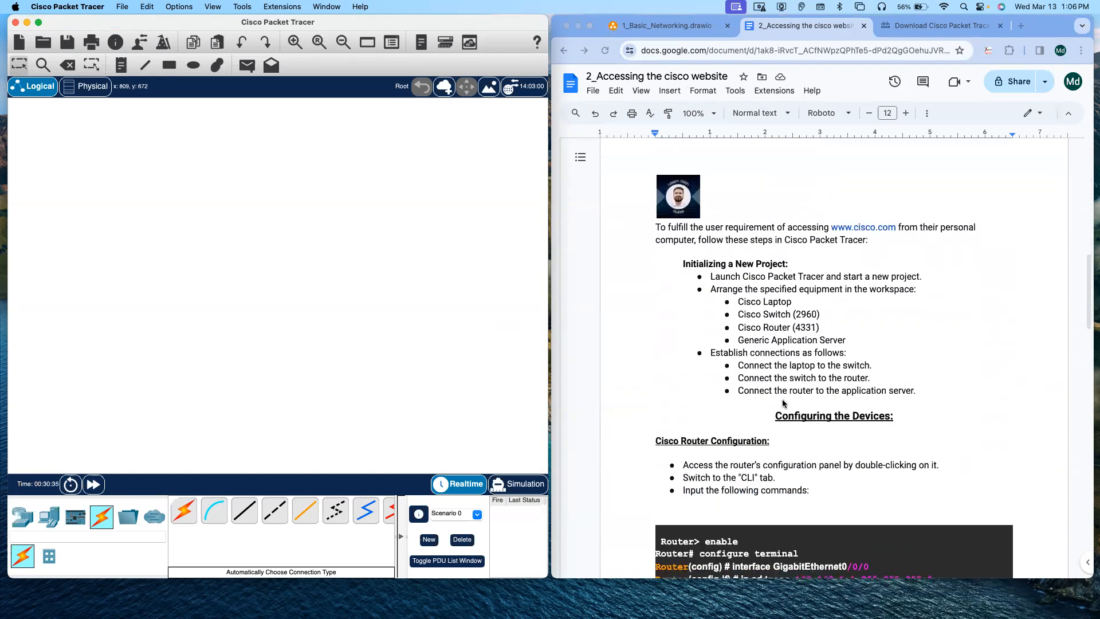
scroll(783, 401, "down", 3)
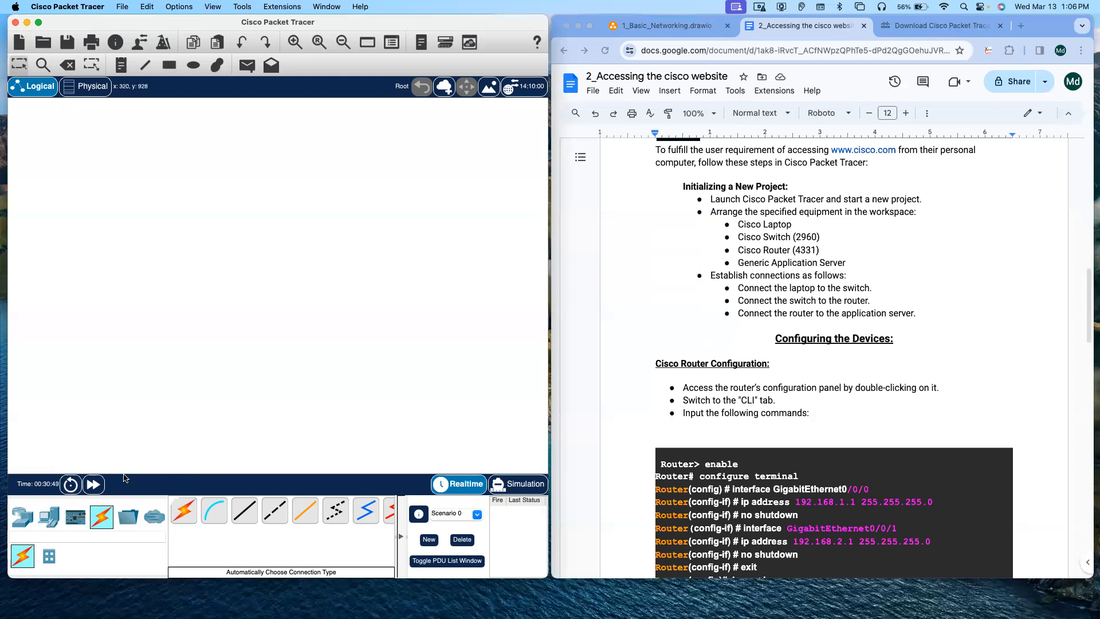
Step: Place a Laptop end device on the workspace
left_click(49, 519)
left_click(214, 511)
left_click(159, 292)
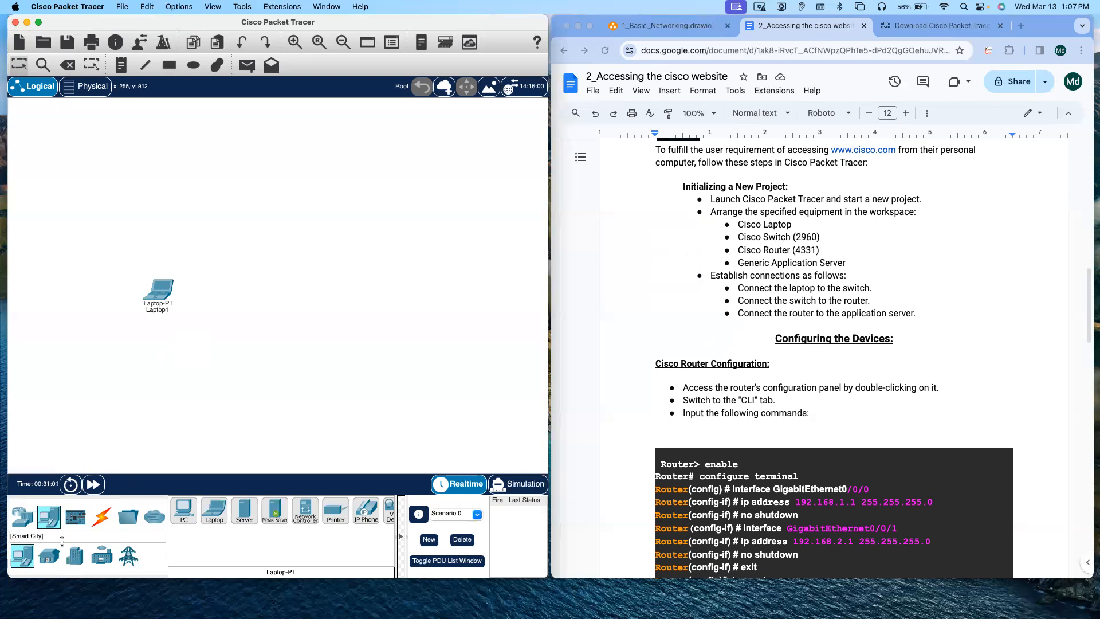
Step: Place a 2960 switch on the workspace above the laptop
left_click(22, 519)
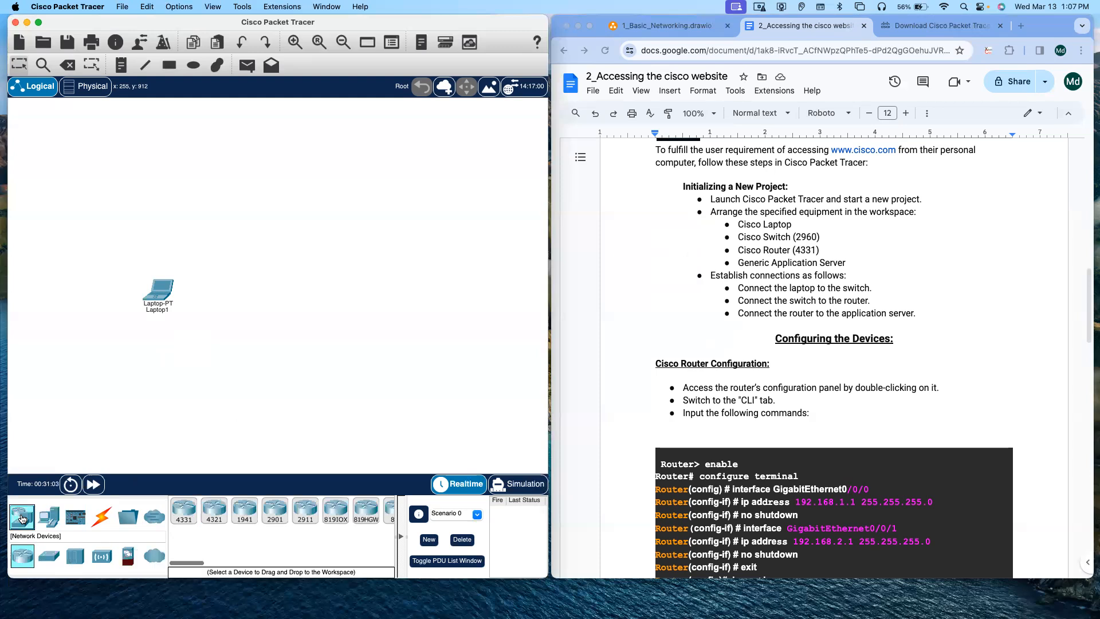
left_click(52, 558)
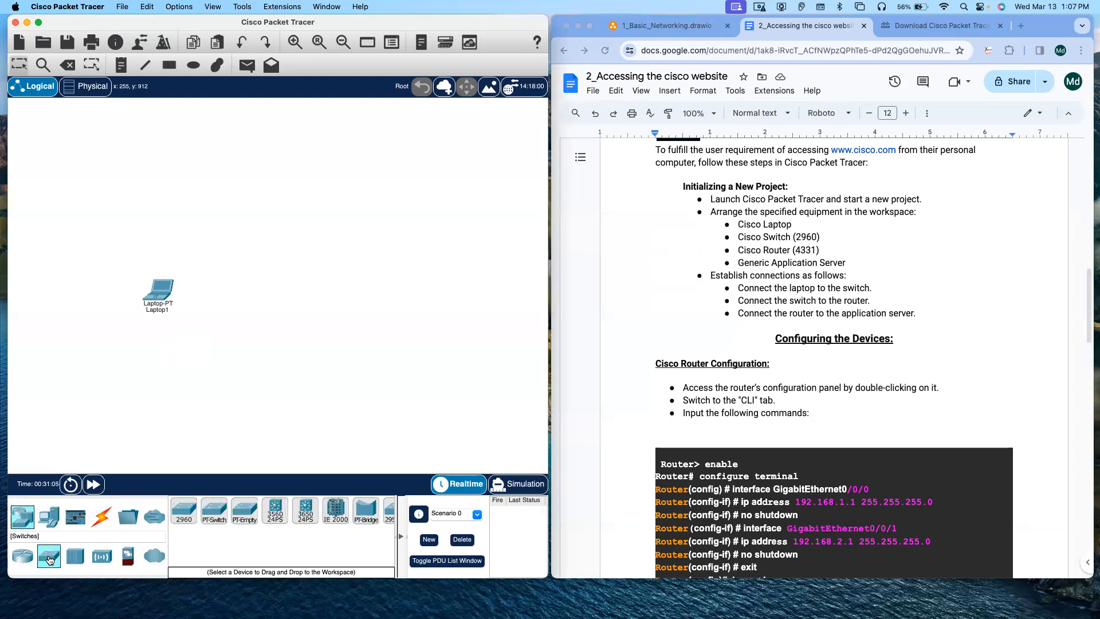
left_click(184, 510)
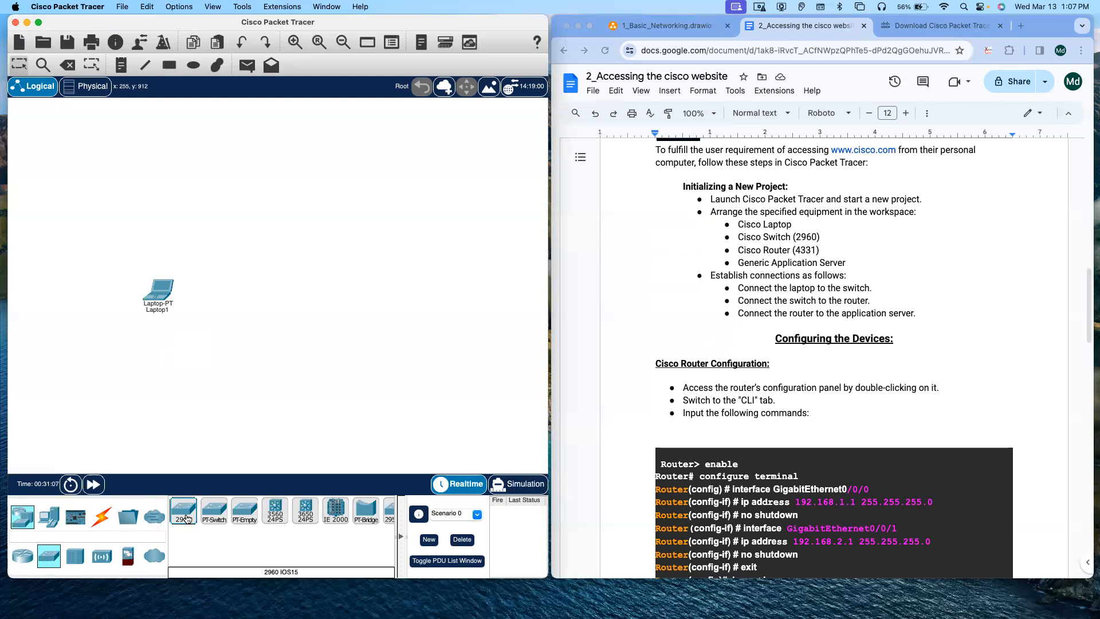
left_click(177, 208)
Step: Move the laptop and switch slightly lower in the workspace
left_click_drag(171, 289, 161, 324)
left_click_drag(178, 212, 177, 252)
left_click(235, 308)
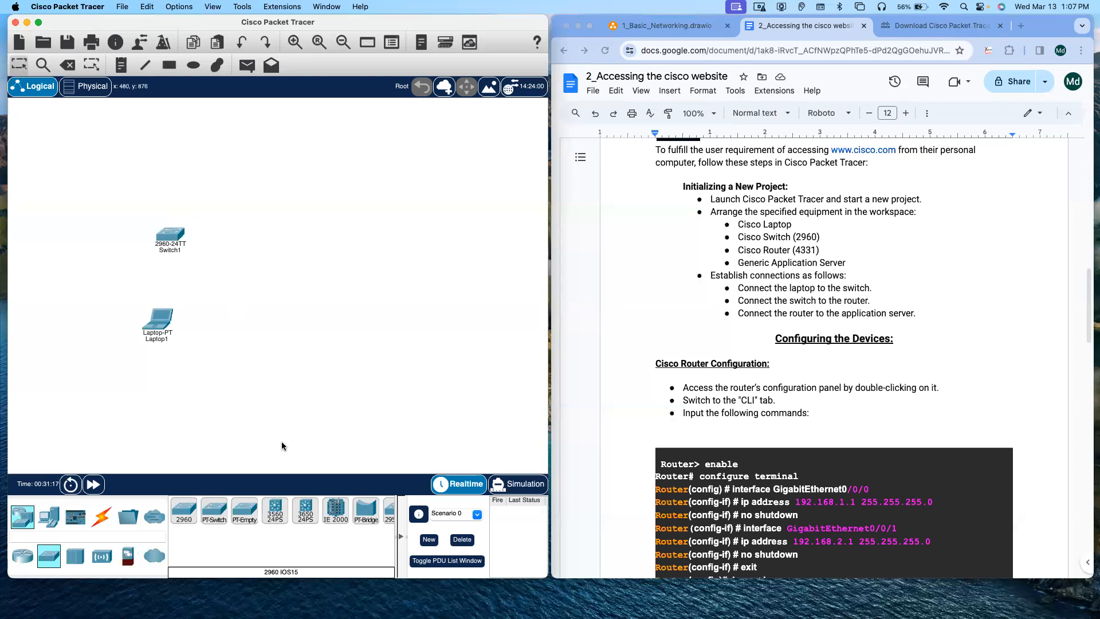
Step: Place an ISR4331 router on the workspace above the switch
left_click(22, 560)
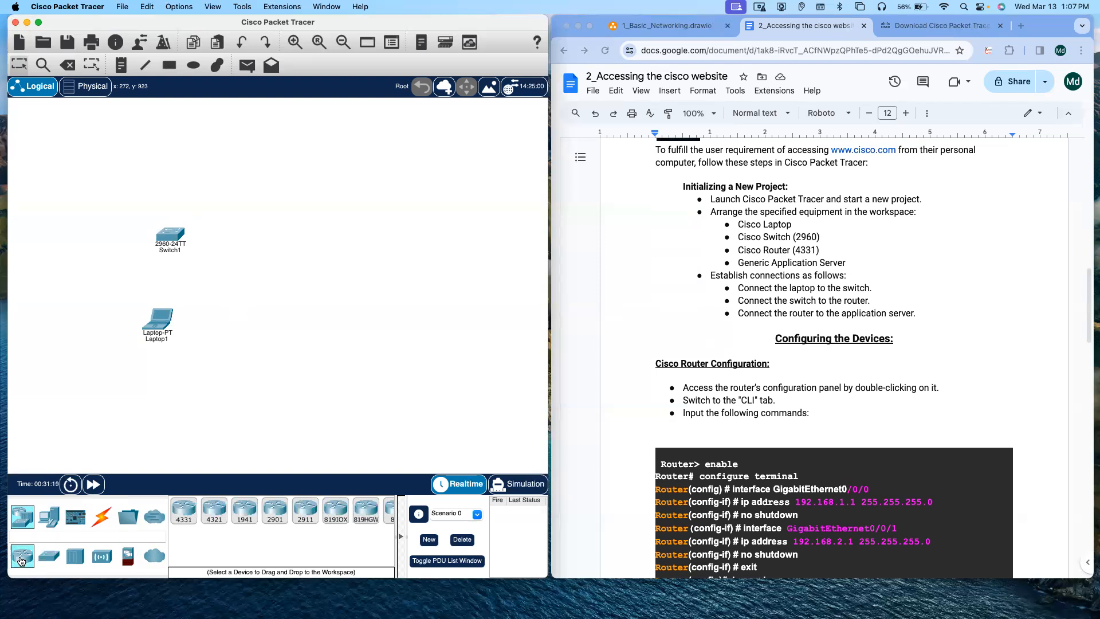
left_click(186, 509)
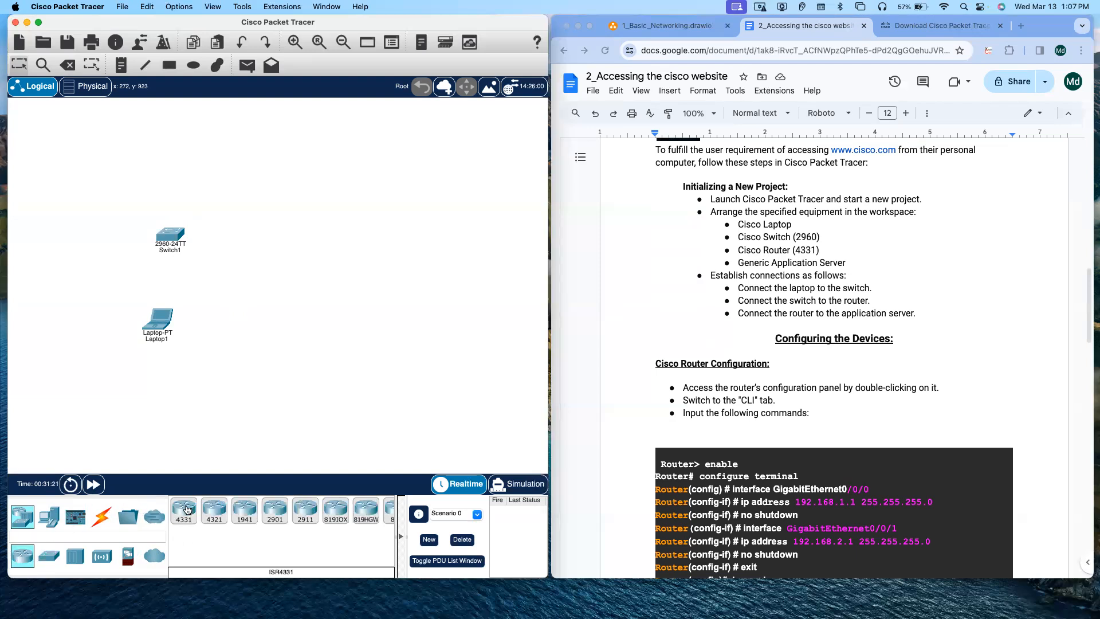
left_click(186, 508)
left_click(196, 159)
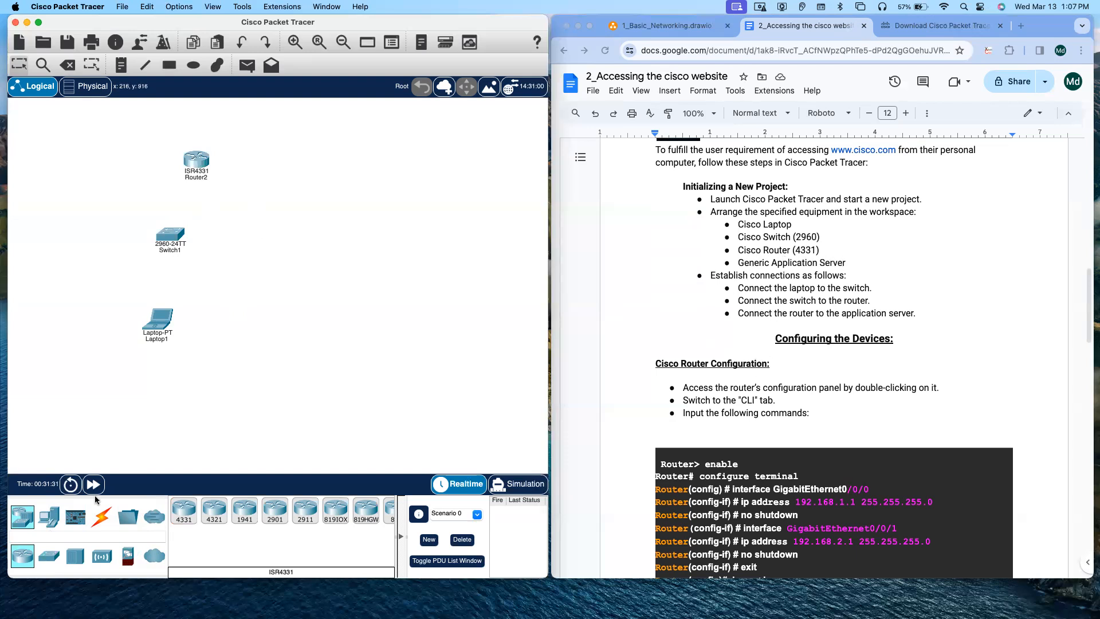
Step: Place a generic Server to the right of the router
left_click(49, 518)
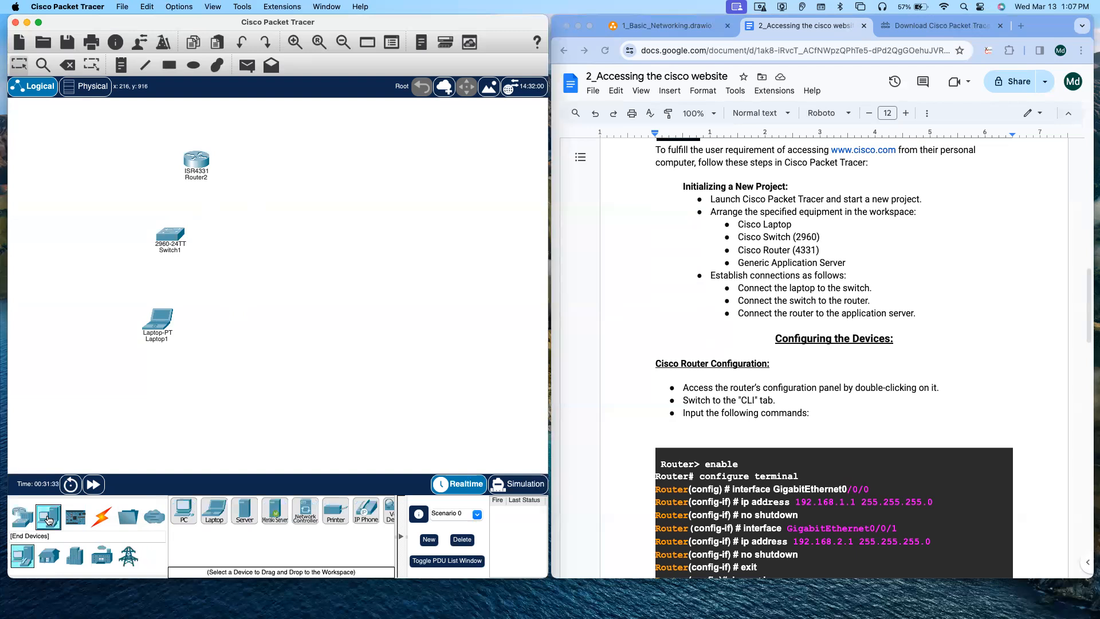
left_click(245, 514)
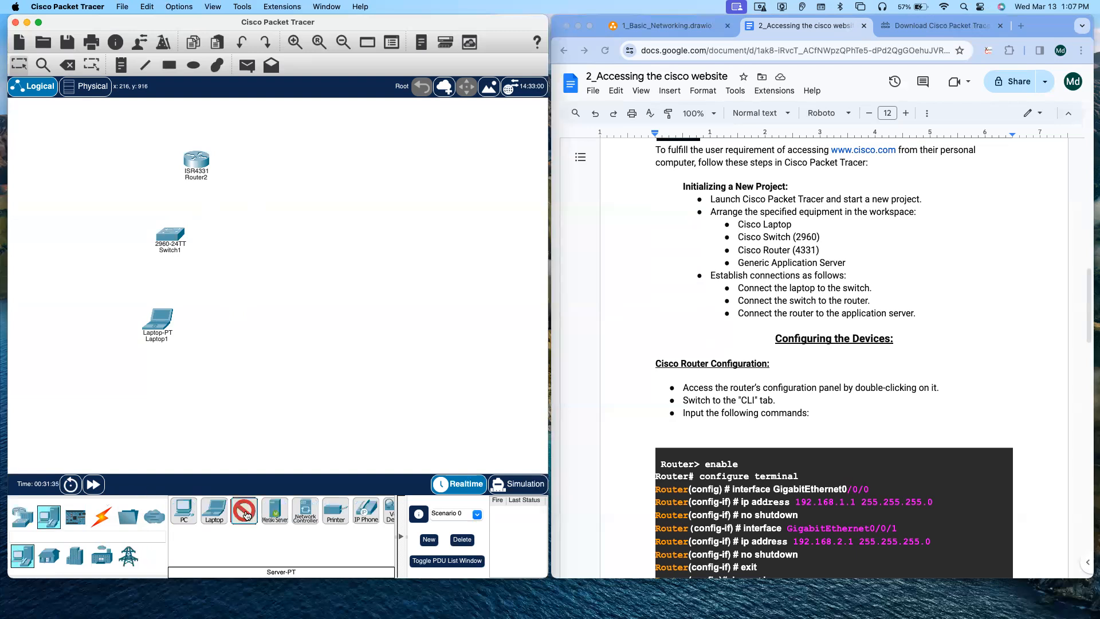
left_click(357, 193)
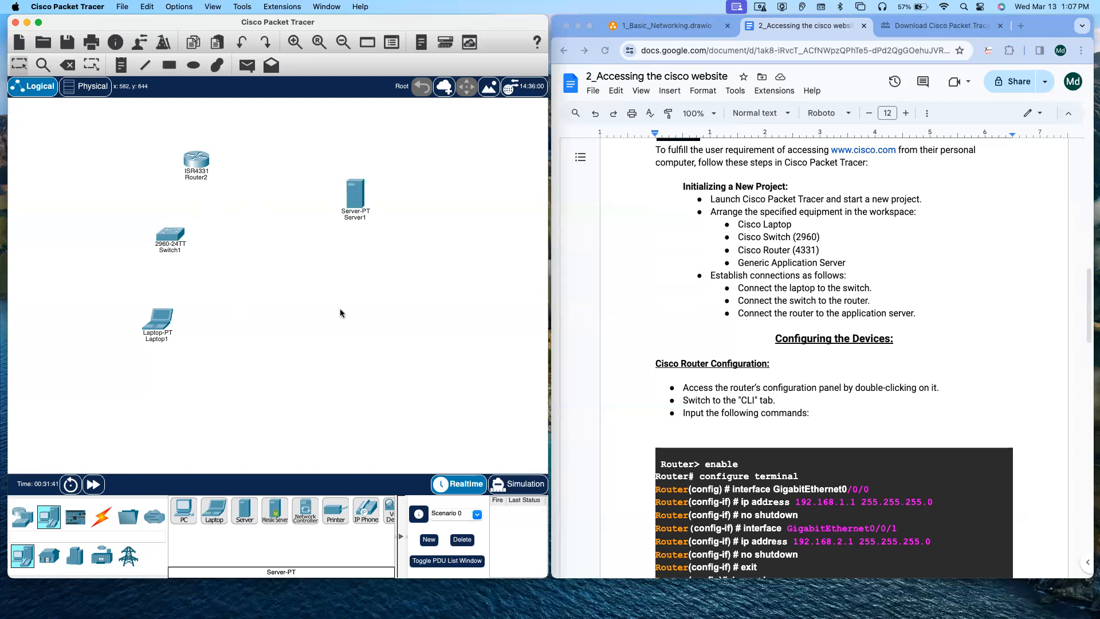
Step: Rearrange the server, router, switch and laptop into a tidy layout matching the wireframe
left_click_drag(352, 197, 363, 196)
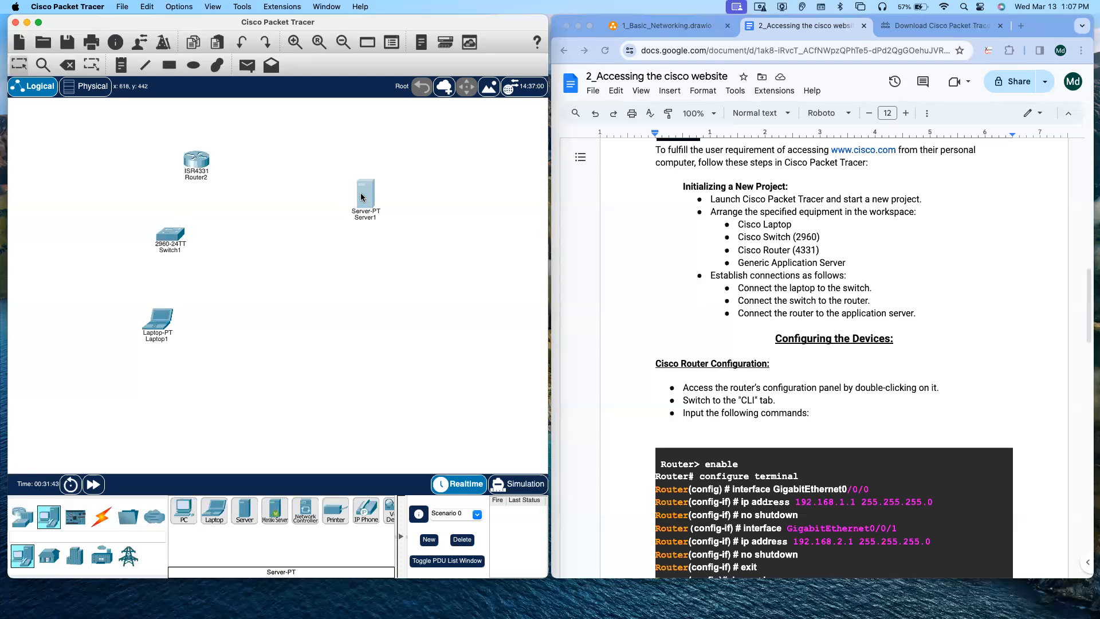
left_click_drag(199, 169, 217, 198)
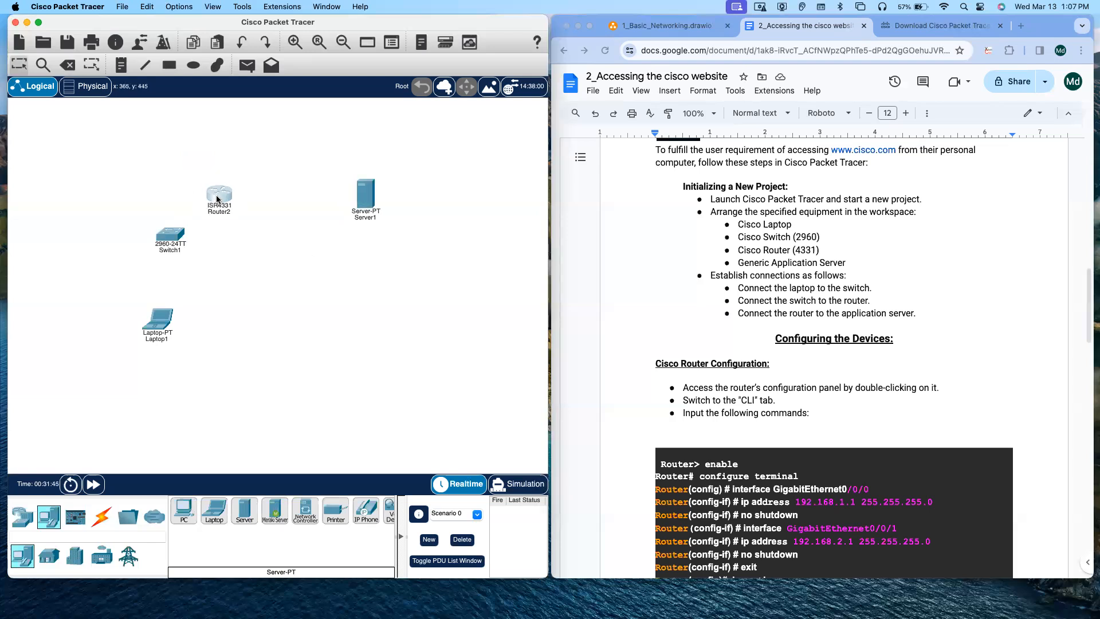
left_click_drag(158, 248, 155, 266)
left_click_drag(152, 335, 157, 356)
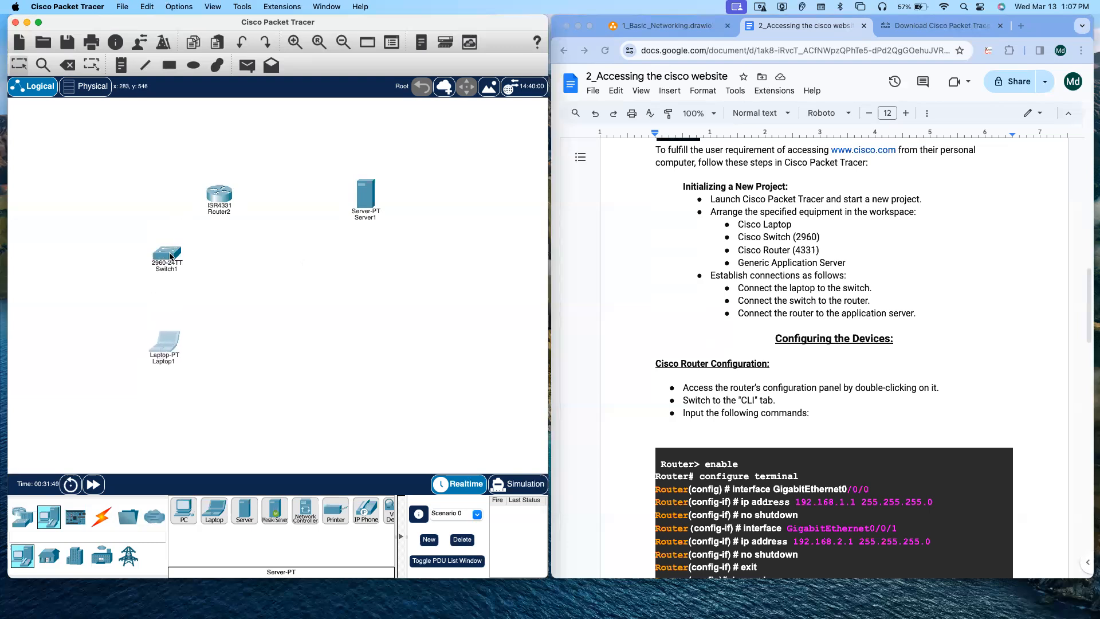
left_click_drag(172, 256, 171, 290)
left_click_drag(215, 195, 176, 198)
left_click_drag(168, 290, 171, 259)
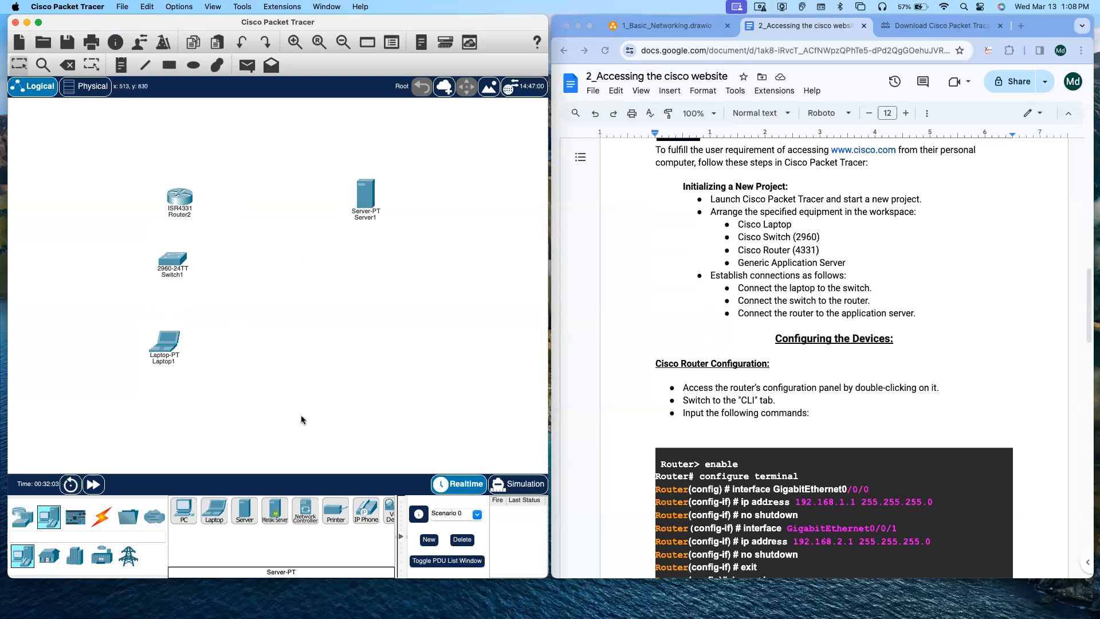
Step: Connect the router to the switch using the automatic connection type
left_click(101, 517)
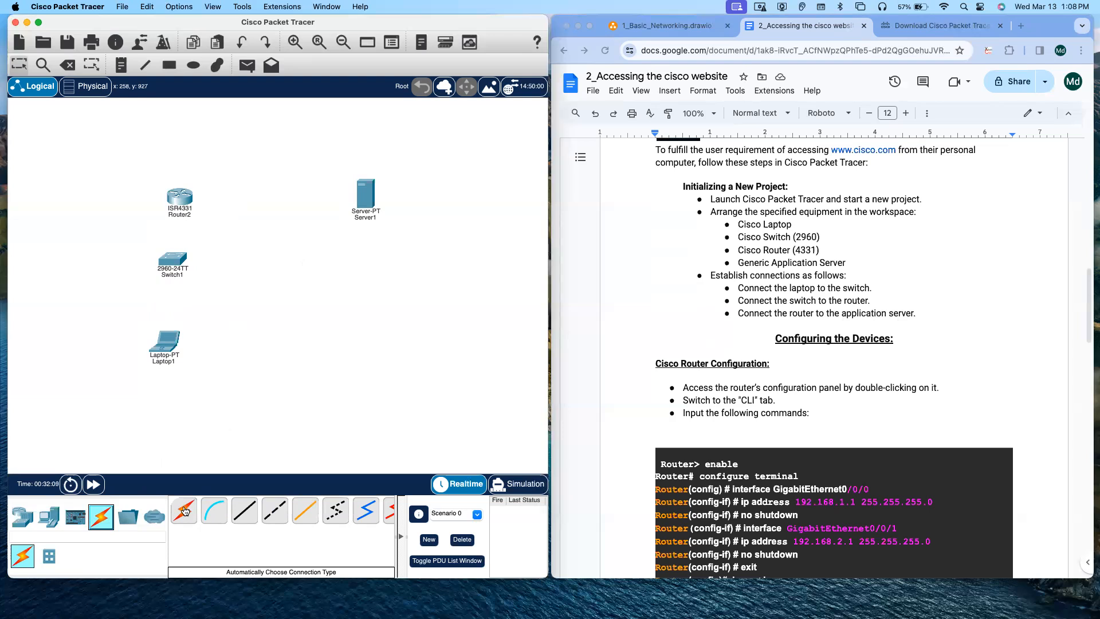
left_click(184, 511)
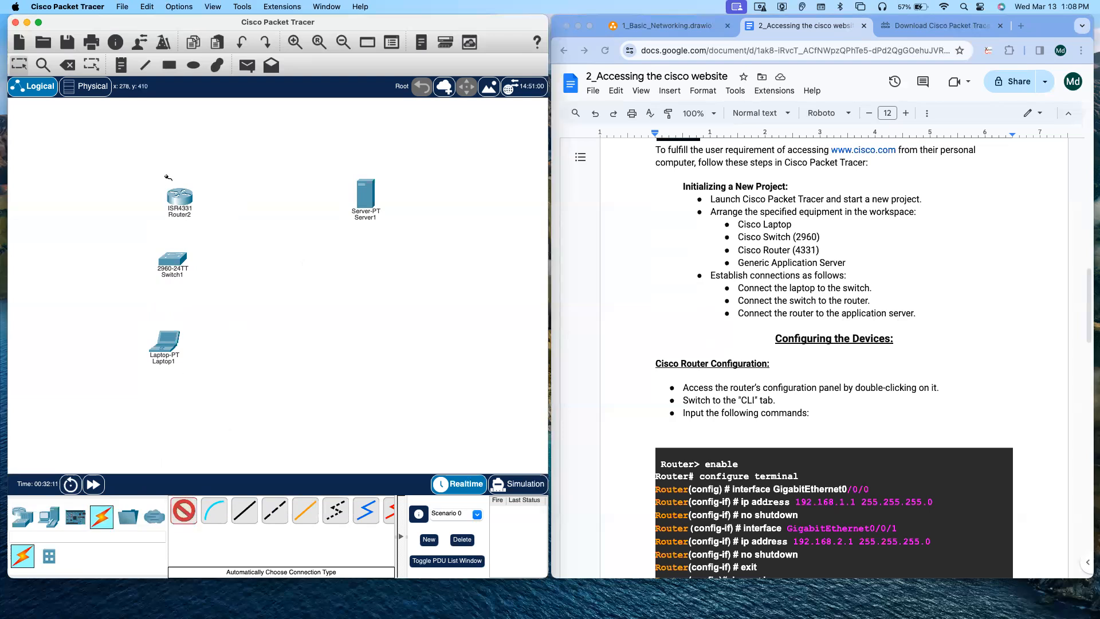
left_click(177, 204)
left_click(173, 261)
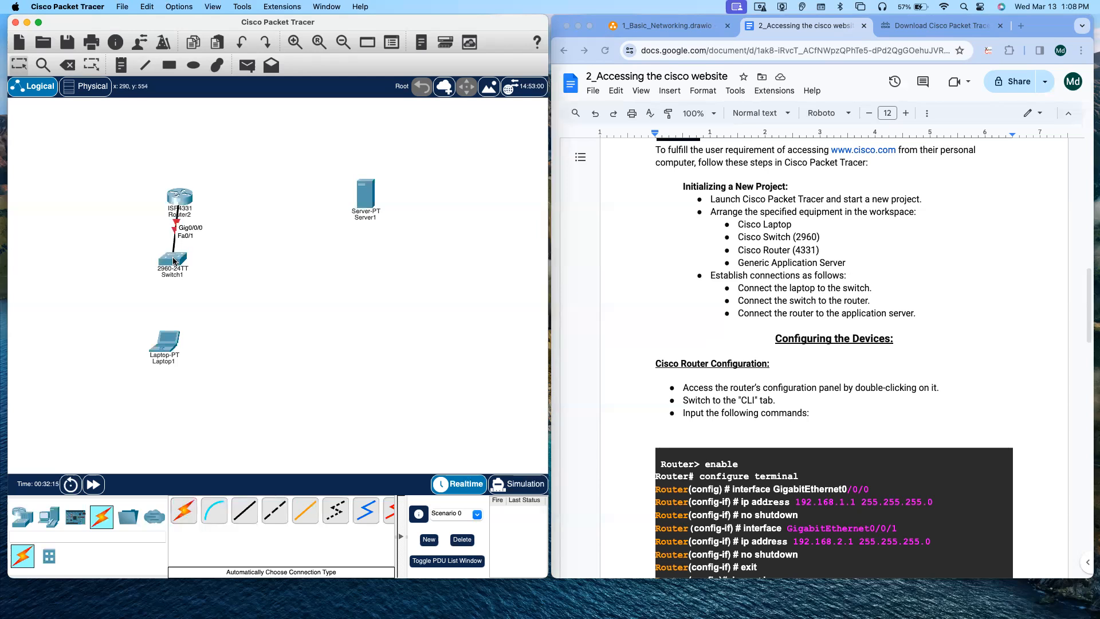
Step: Connect the router to the server using the automatic connection type
left_click(184, 511)
left_click(192, 194)
left_click(365, 195)
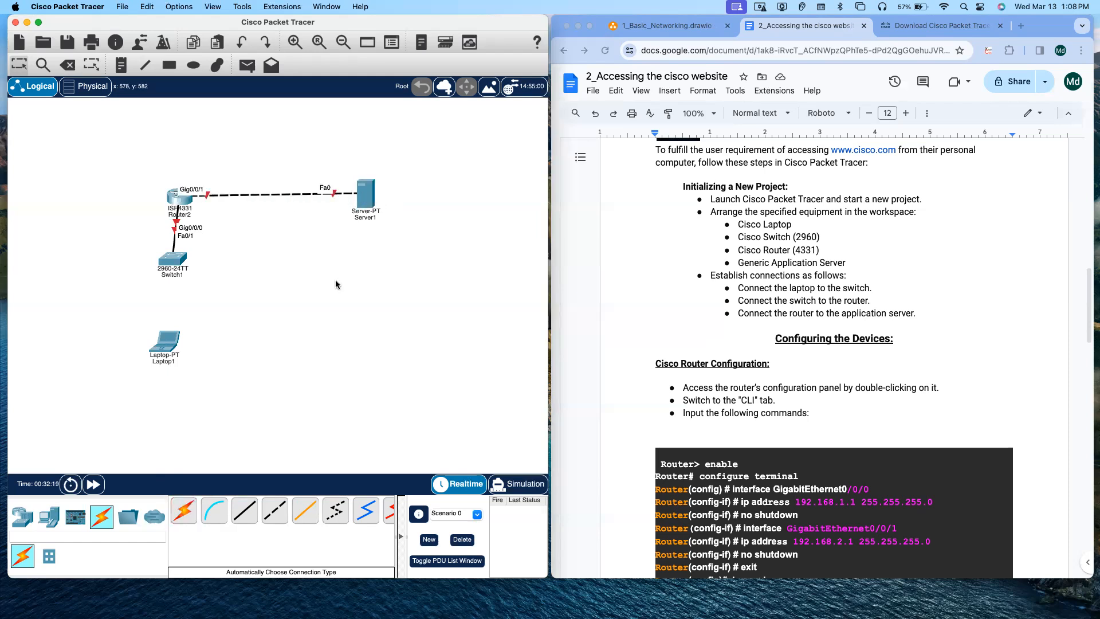
Step: Connect the laptop to the switch using the automatic connection type
left_click(183, 510)
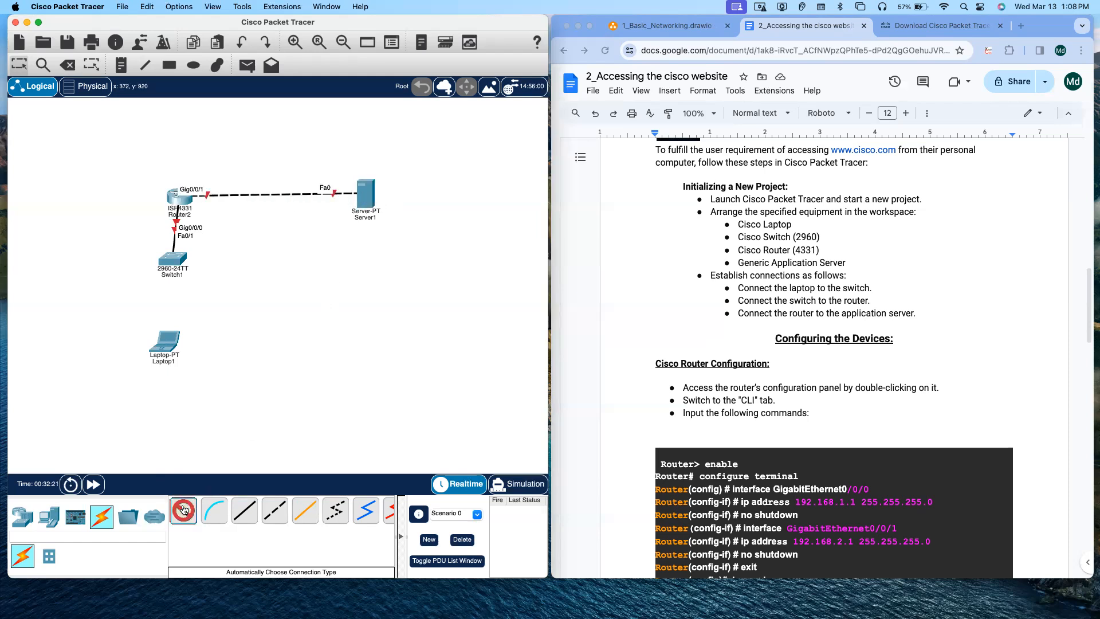
left_click(168, 339)
left_click(170, 262)
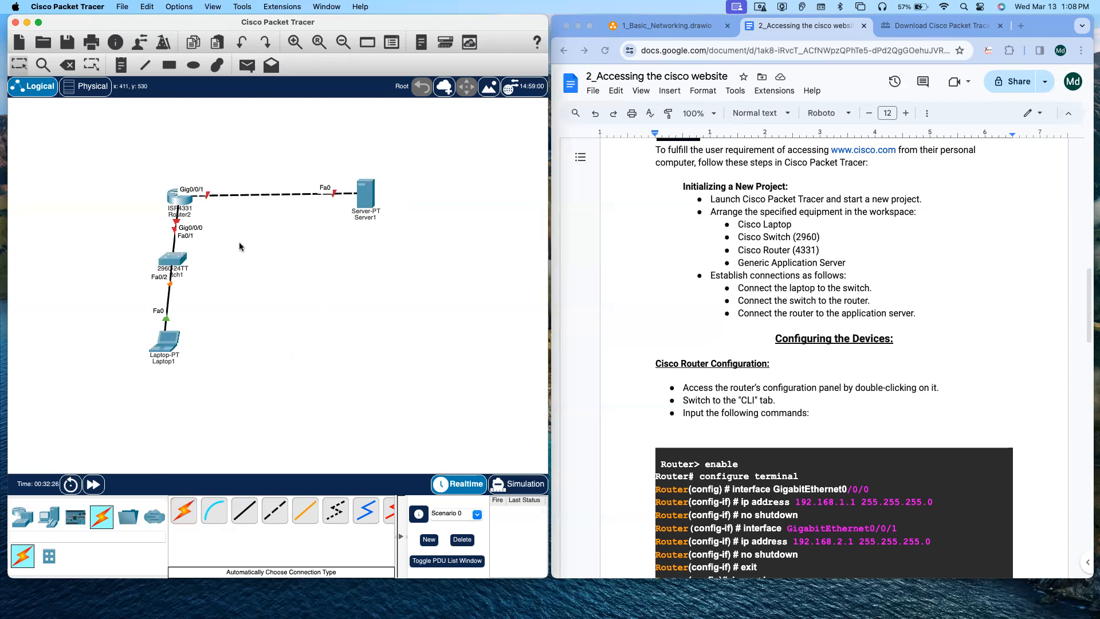
Step: Nudge the router and server upward so they line up on the same level
left_click_drag(174, 199, 173, 187)
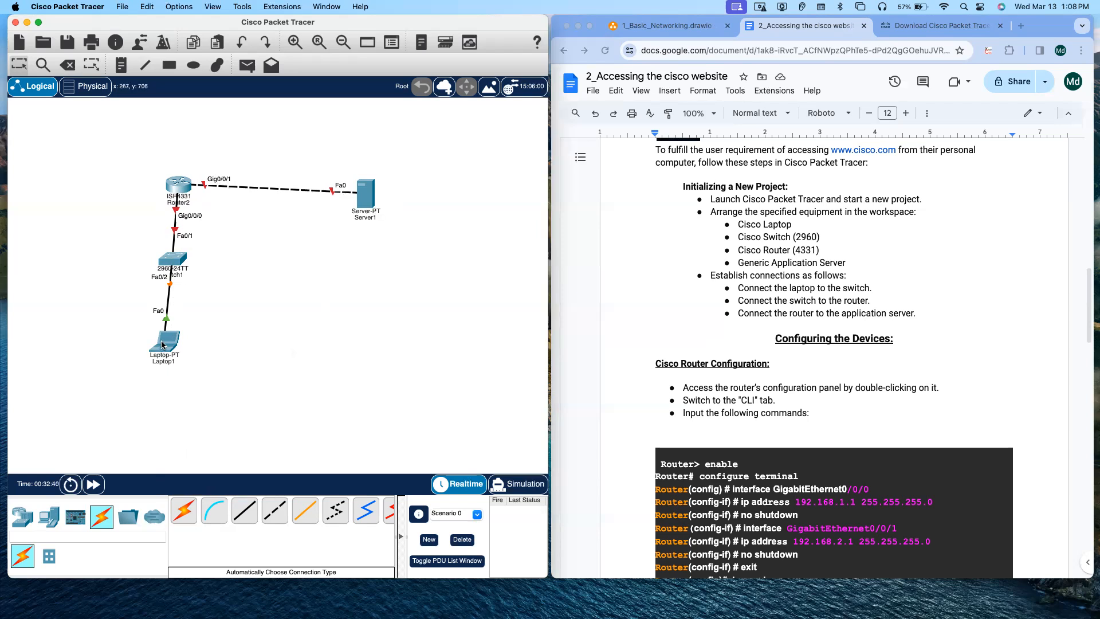
left_click_drag(370, 190, 369, 179)
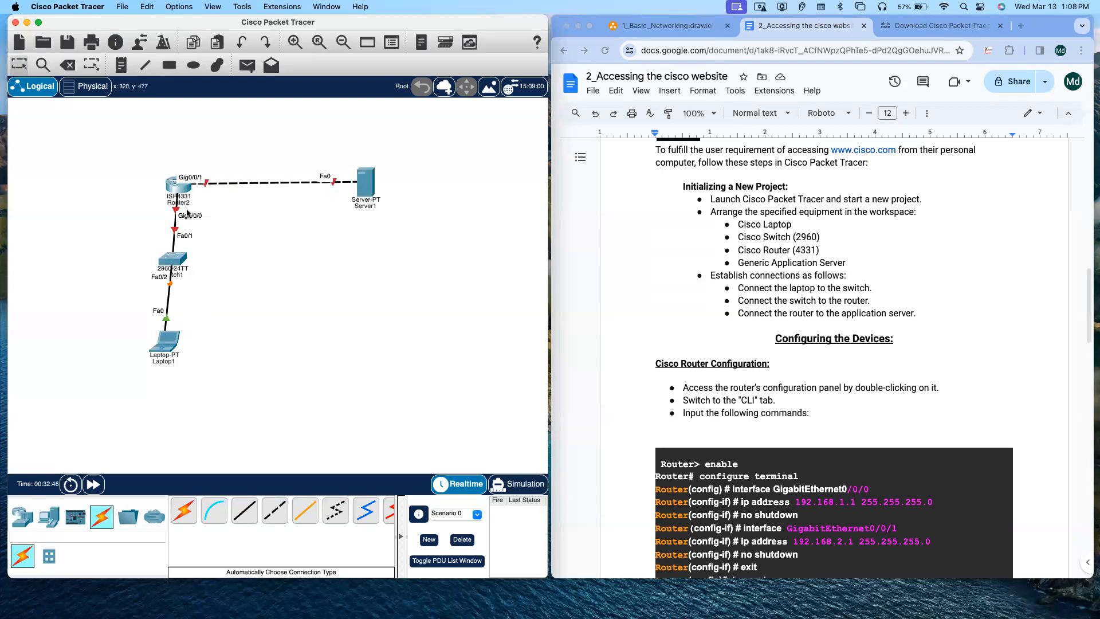
mouse_move(184, 187)
scroll(803, 392, "down", 5)
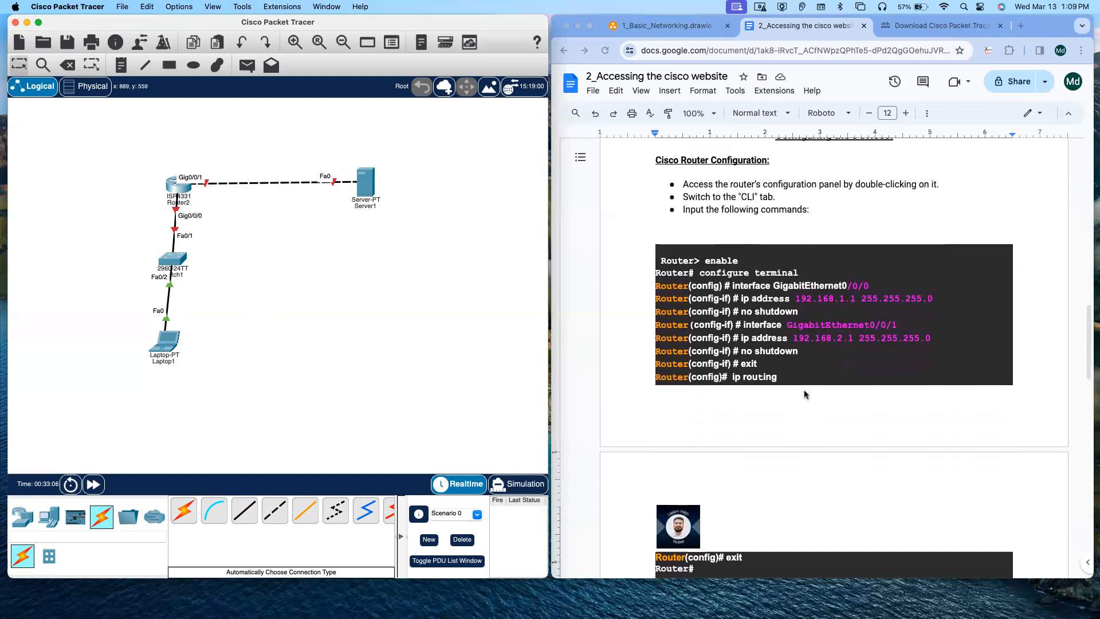
scroll(805, 394, "up", 1)
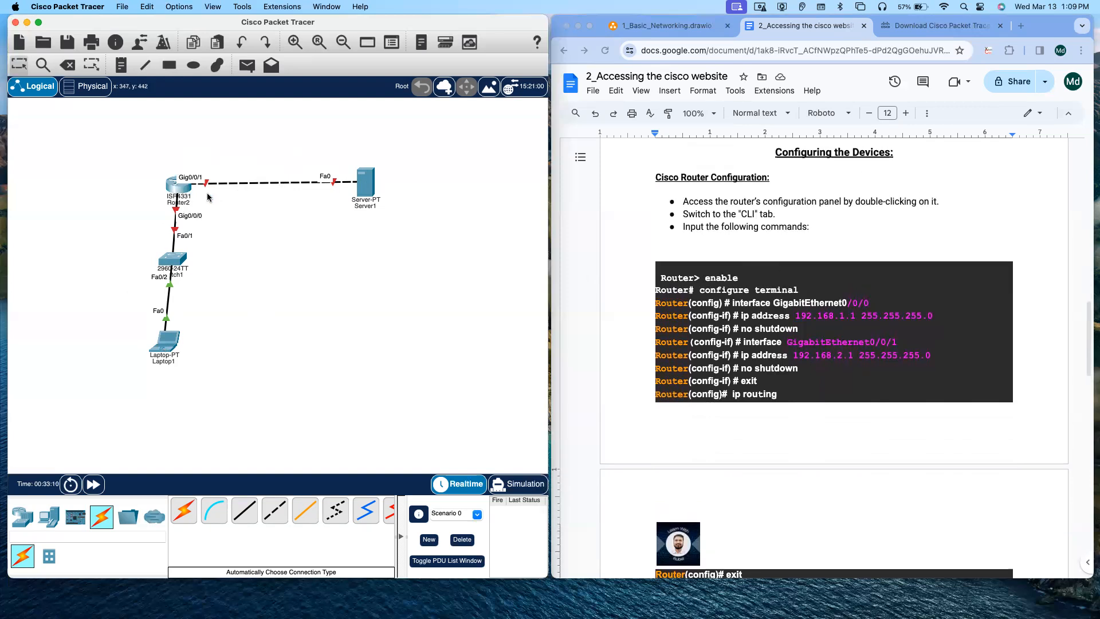
Step: Open the router's CLI and decline the initial configuration dialog to reach the prompt
double_click(176, 189)
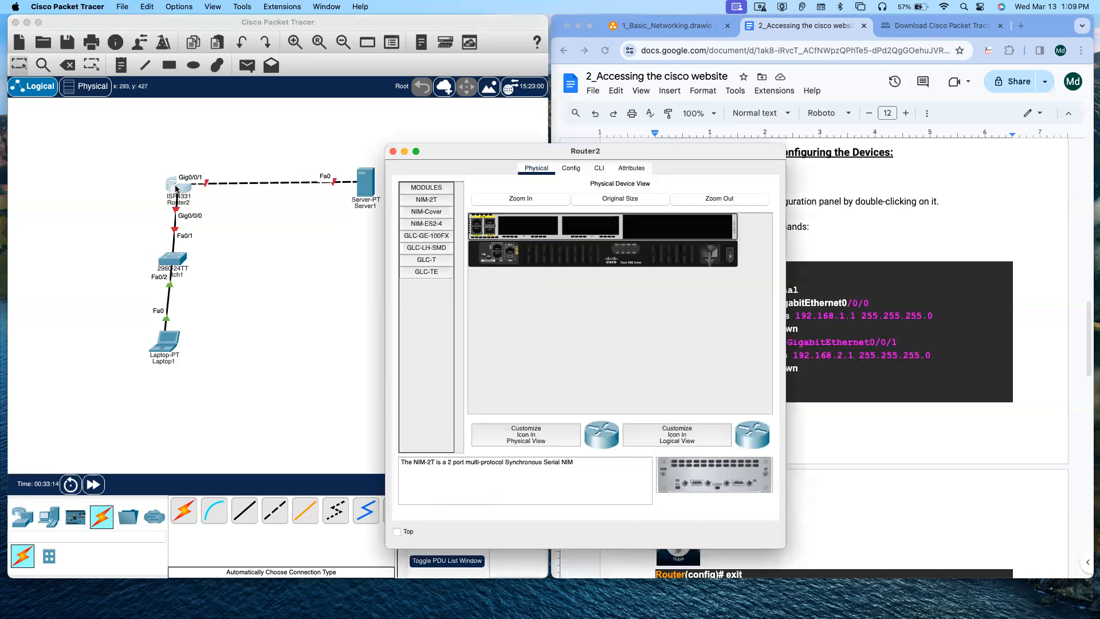
left_click_drag(490, 162, 310, 210)
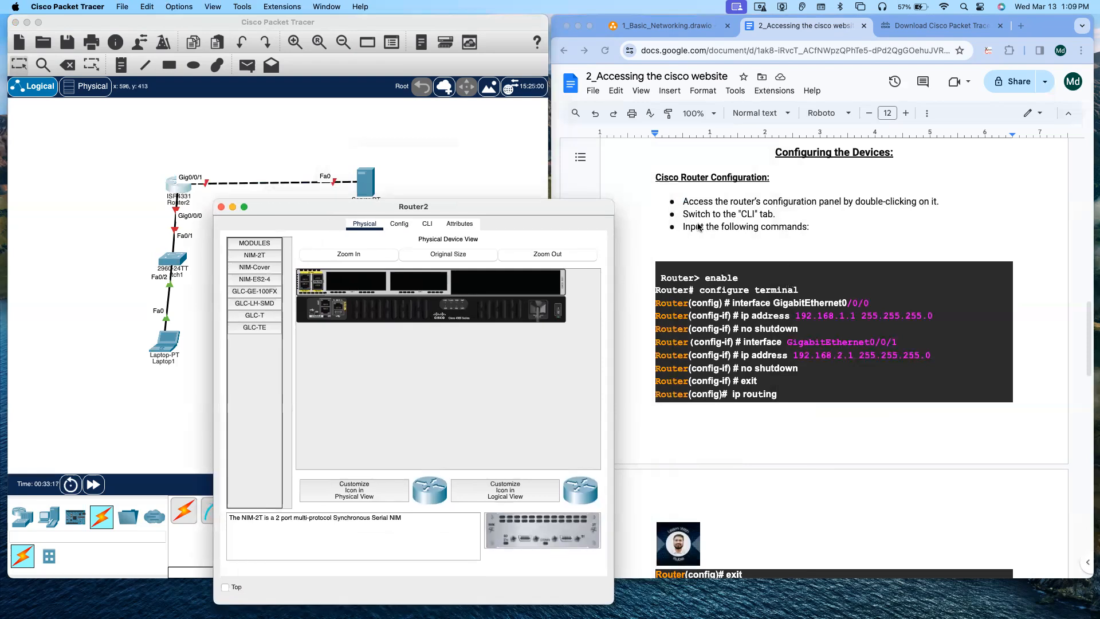
left_click(427, 224)
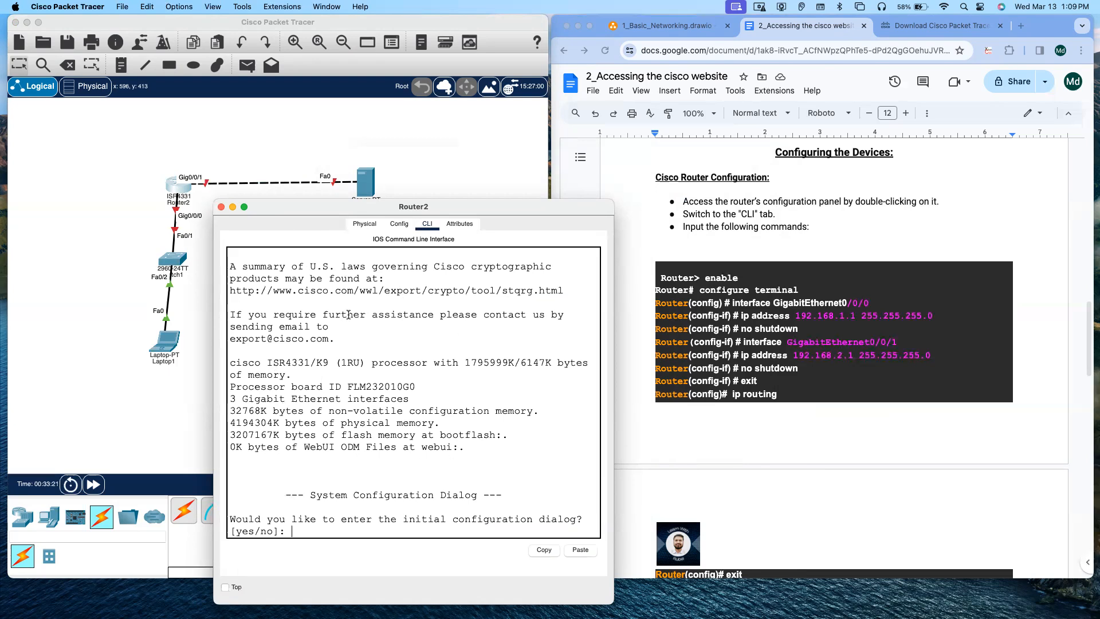
left_click(379, 518)
type("no")
key("Return")
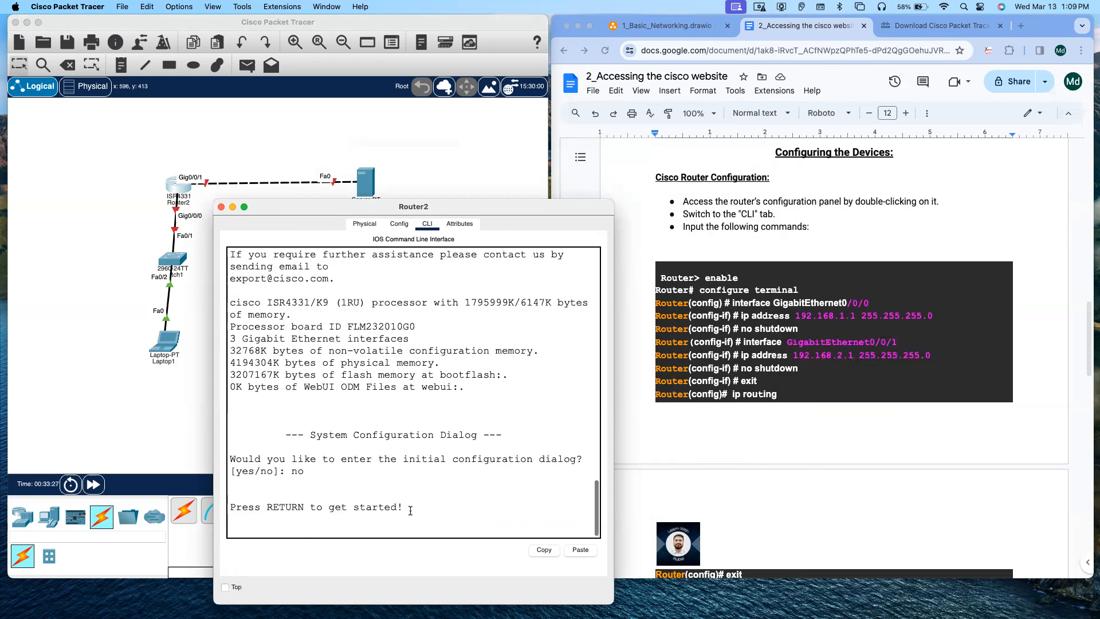
key("Return")
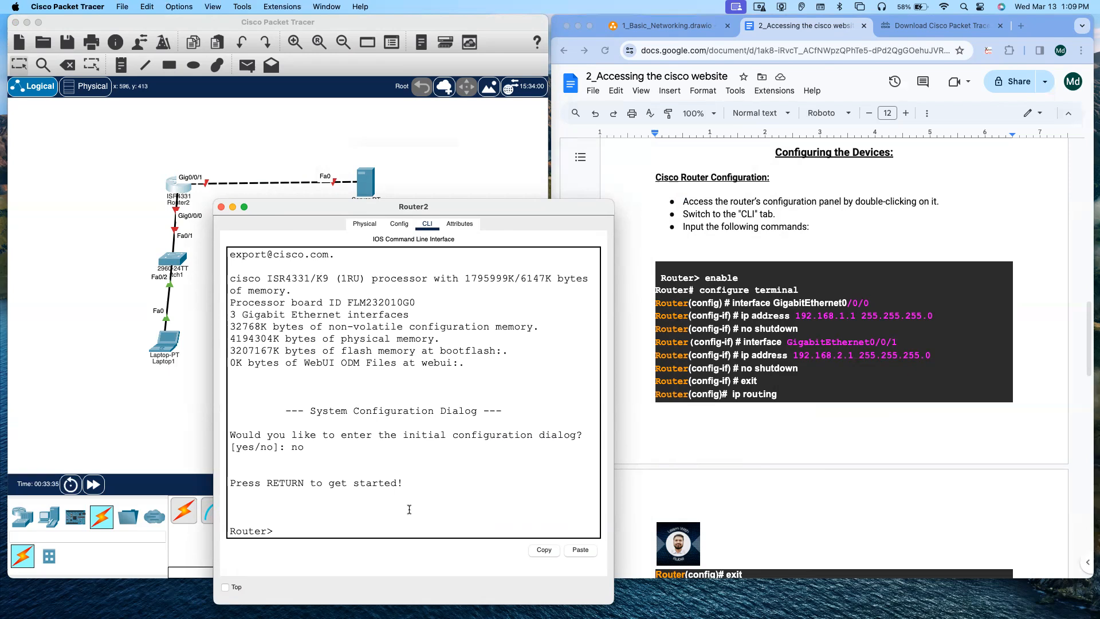
Step: Enter privileged mode with enable, then global configuration mode with configure terminal
key("Tab")
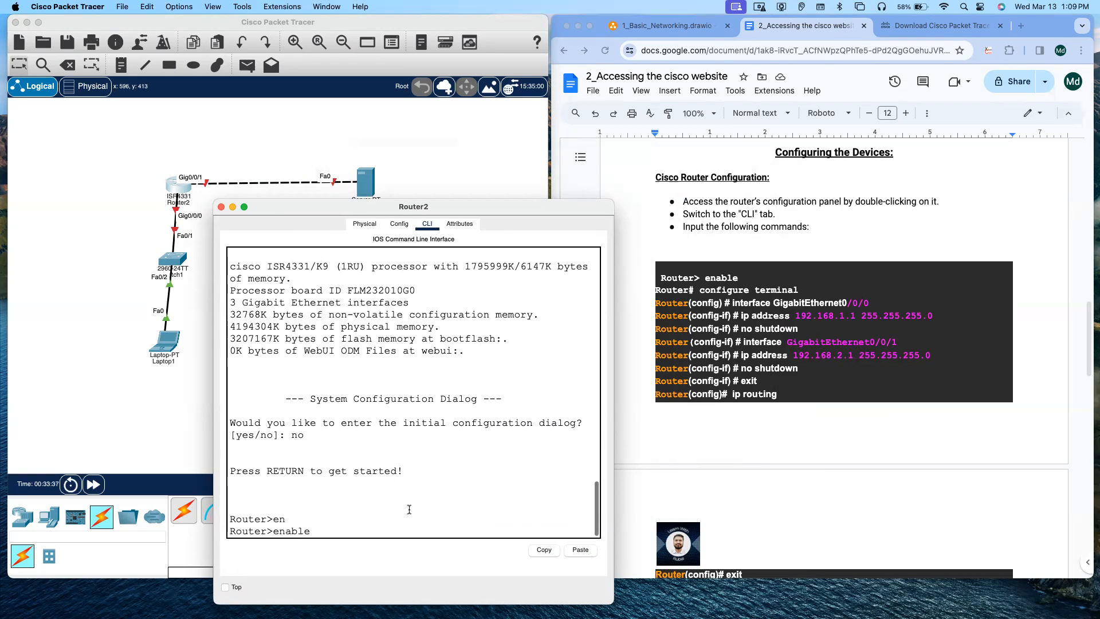
key("Return")
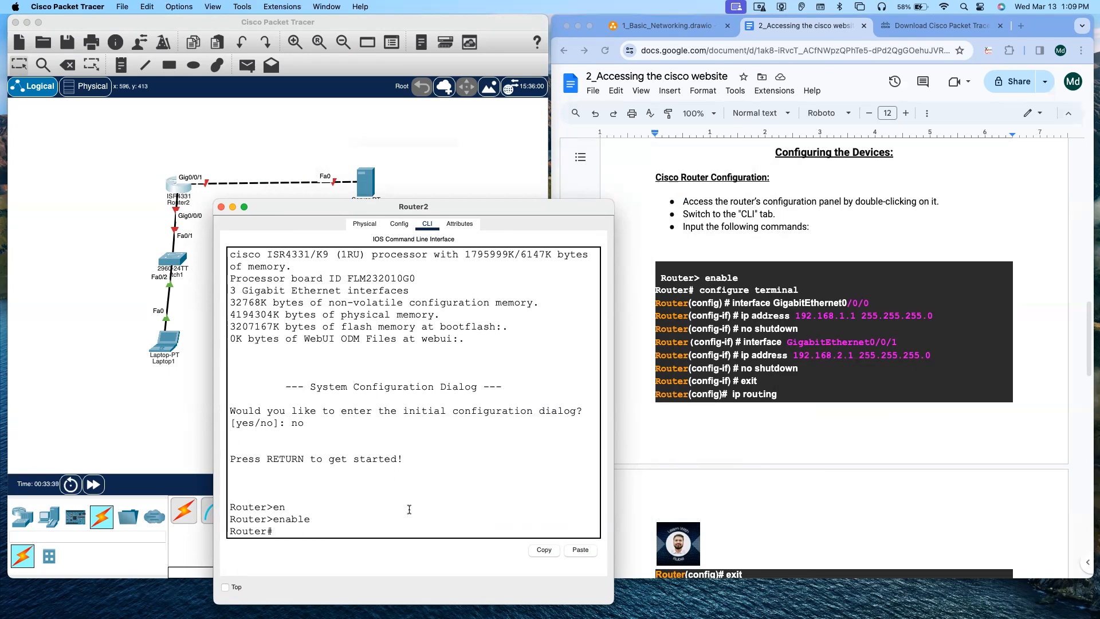
type("Congi")
key("Tab")
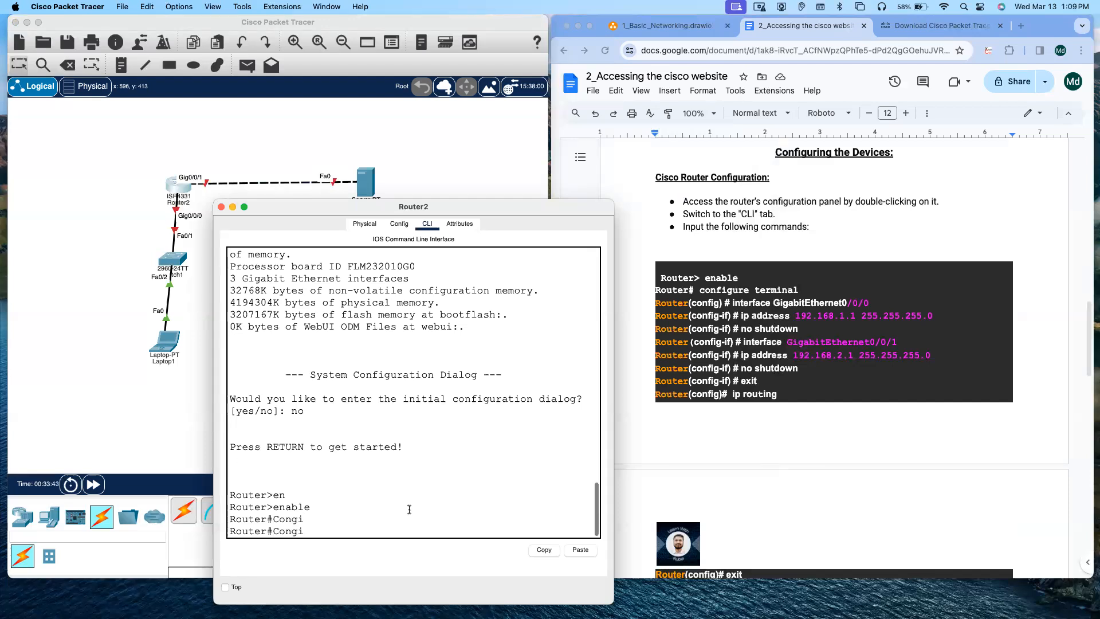
type("u")
key("Tab")
key("BackSpace")
key("BackSpace")
key("BackSpace")
key("BackSpace")
key("BackSpace")
key("BackSpace")
type("c")
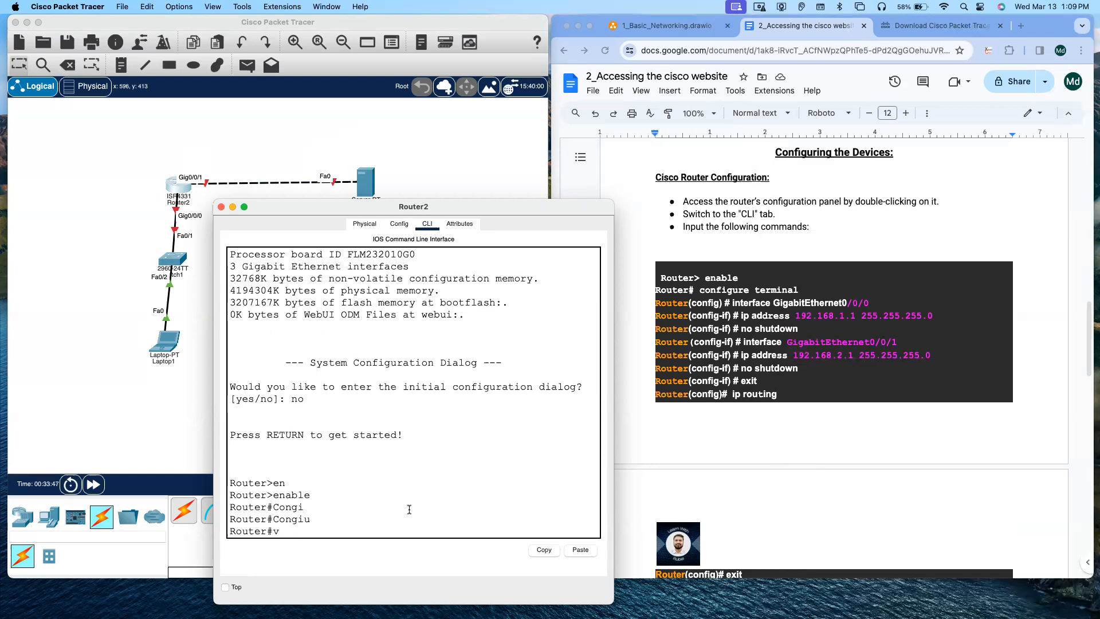
type("onfi")
key("Tab")
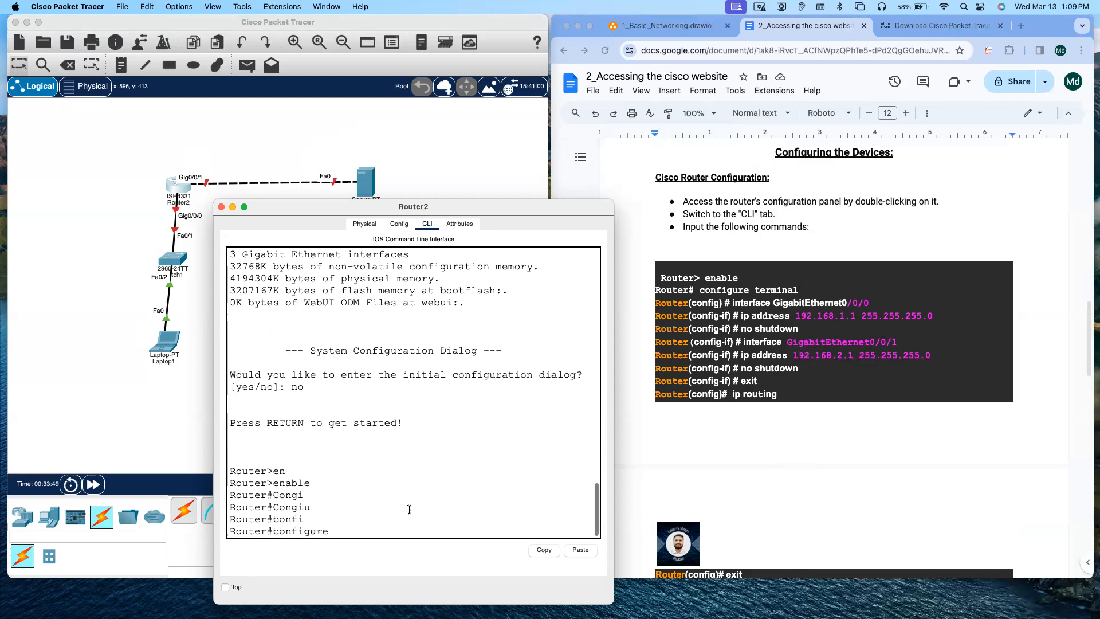
type("ter")
key("Tab")
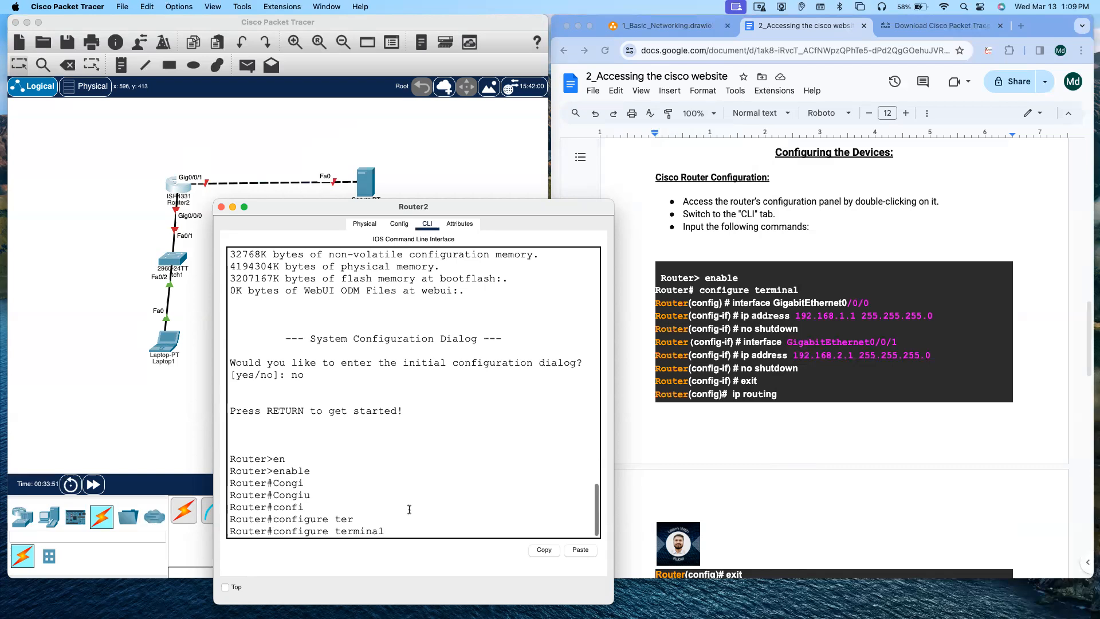
key("Return")
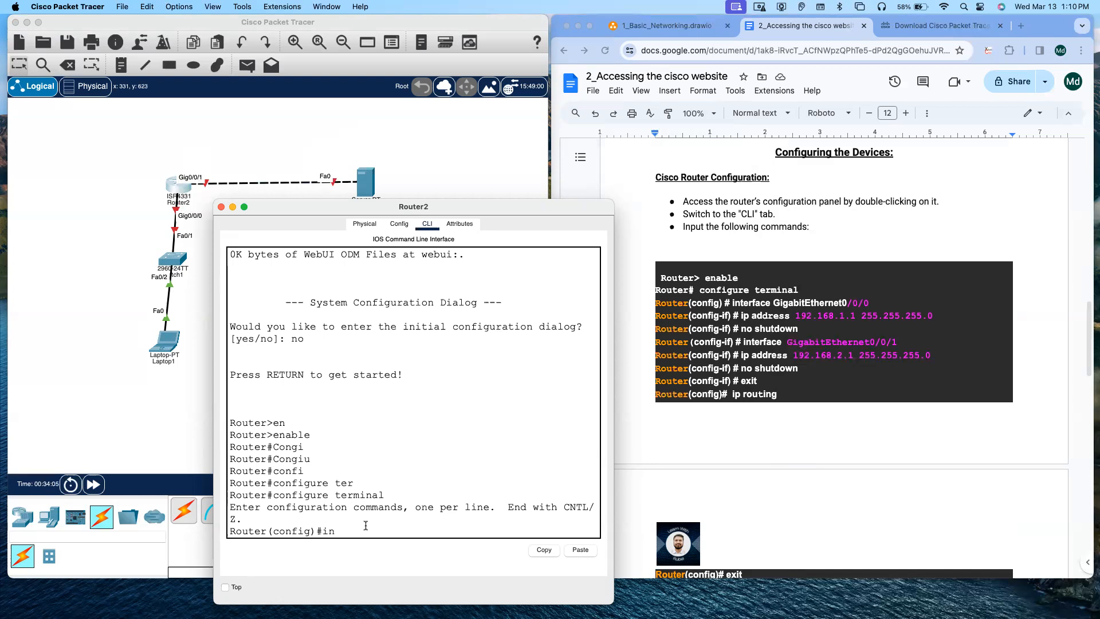
Step: Select interface GigabitEthernet0/0/0 and assign it IP address 192.168.1.1 with mask 255.255.255.0
key("Tab")
type("gu")
key("BackSpace")
type("i")
key("Tab")
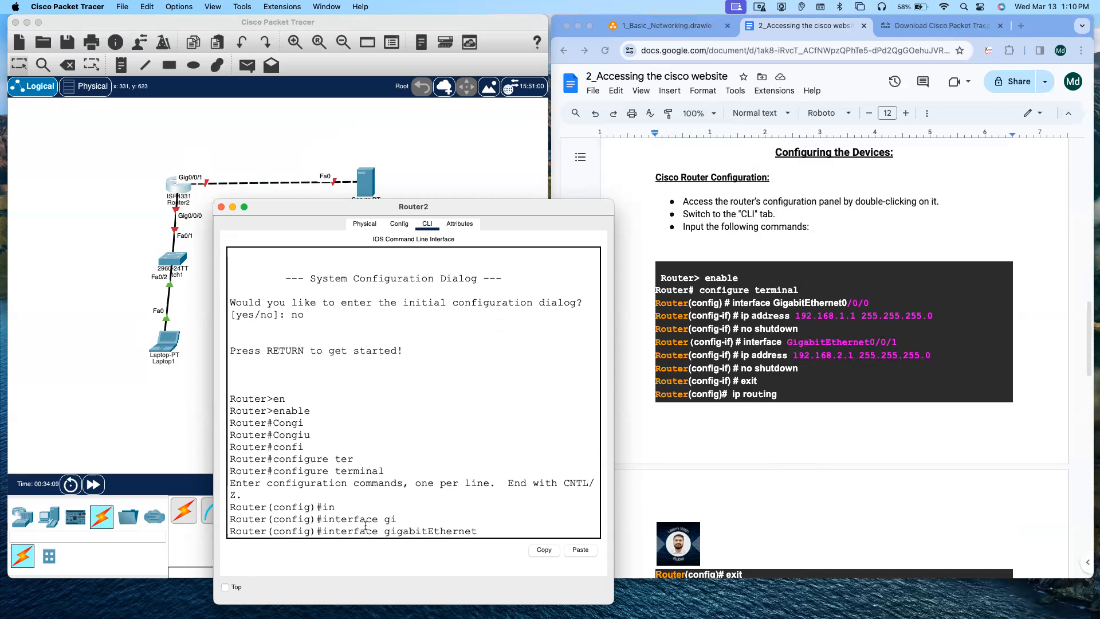
type("0/0/0")
key("Return")
type("ip")
key("Tab")
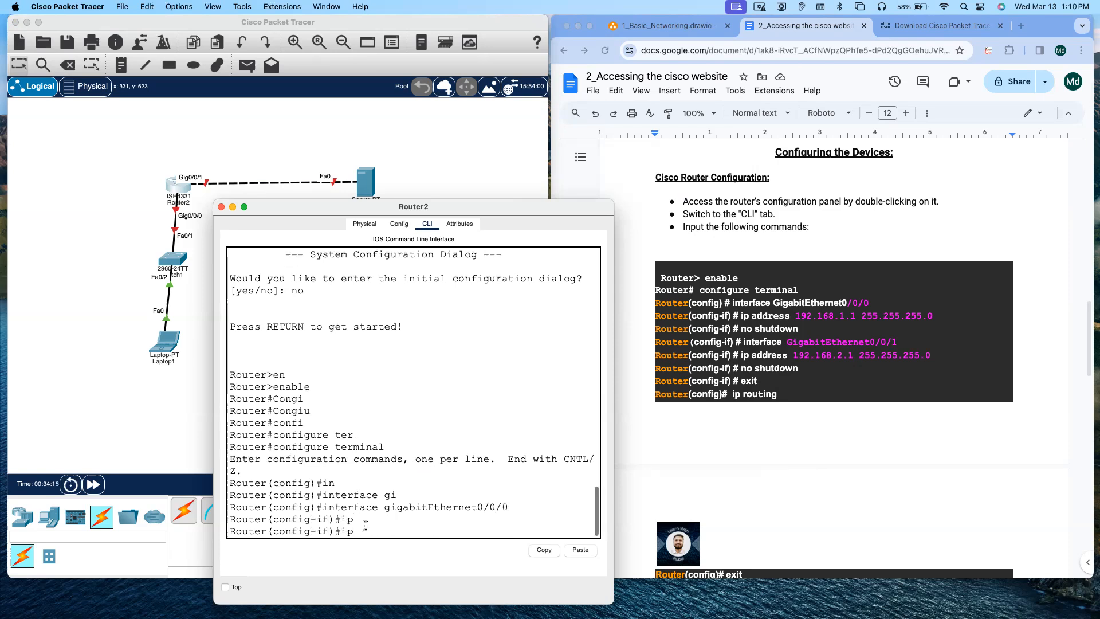
type("ad")
key("Tab")
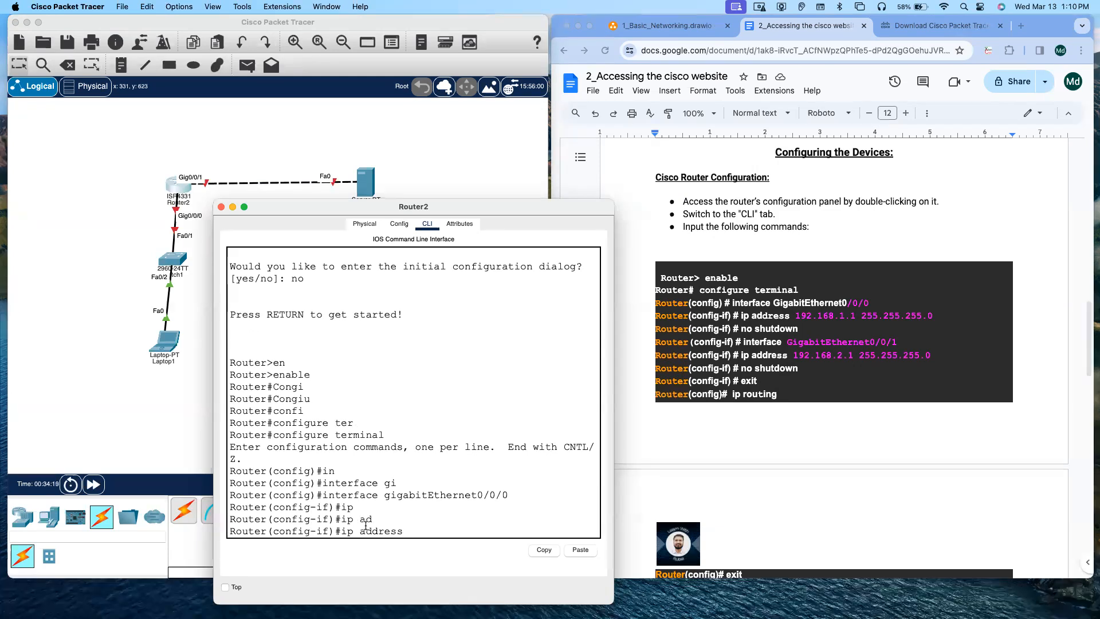
type("192.168.1.1 255.255.255.0")
key("Return")
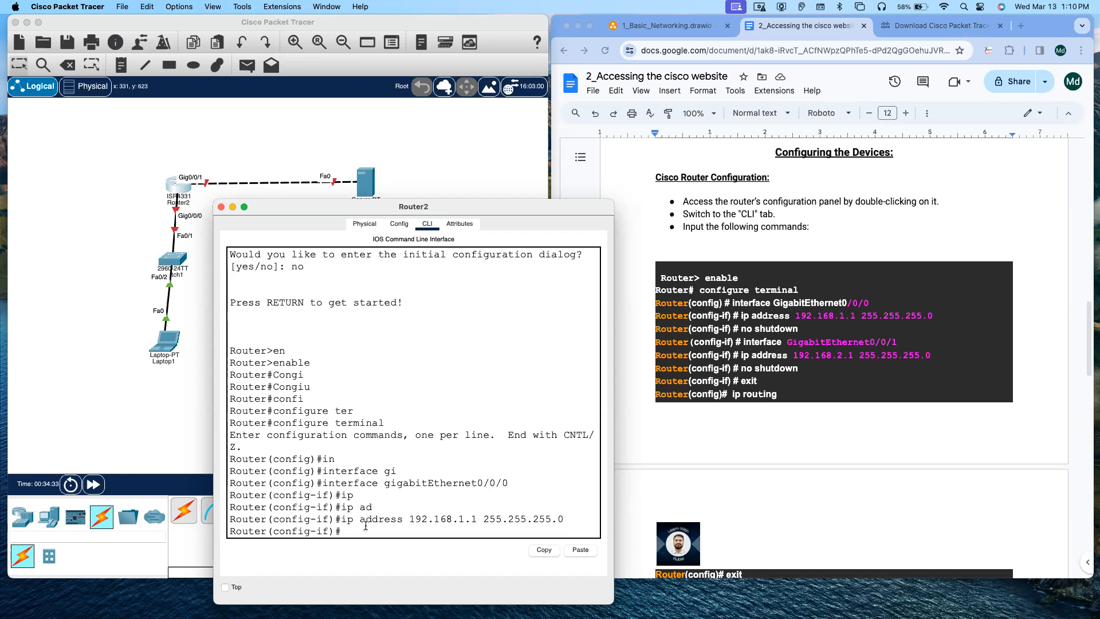
Step: Bring GigabitEthernet0/0/0 up with no shutdown and exit interface configuration
type("n")
type("o shu")
key("Tab")
key("Return")
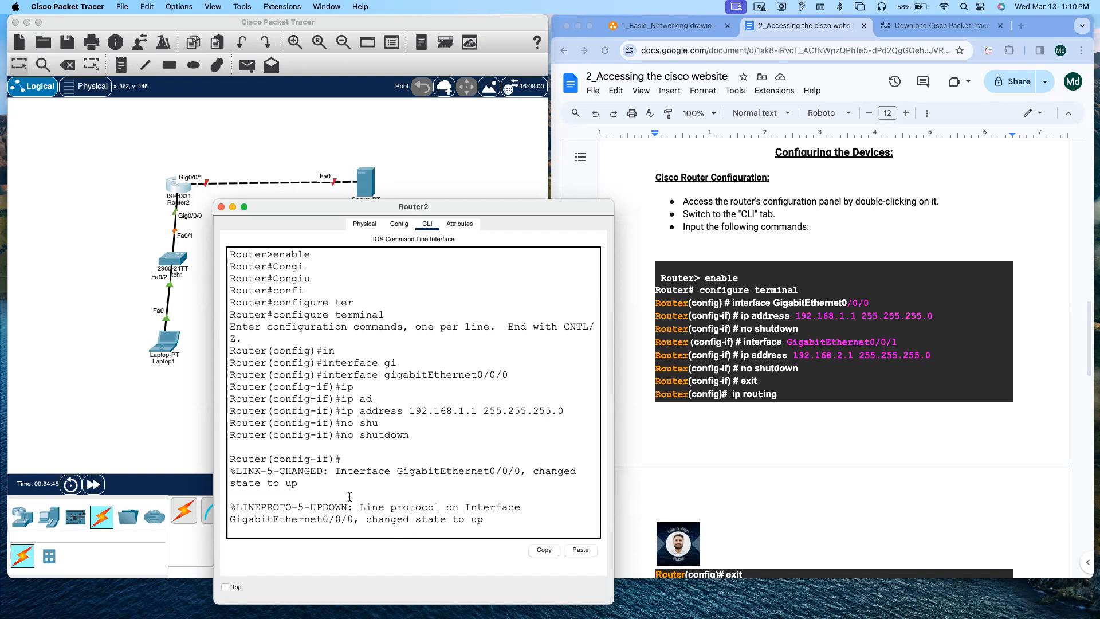
key("Return")
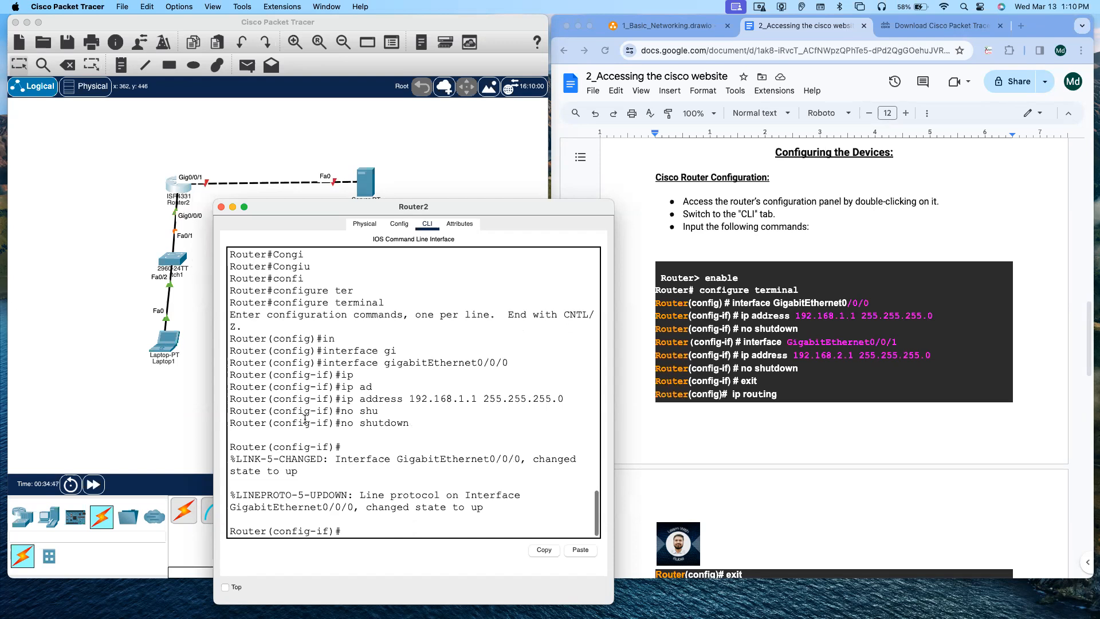
type("exit")
key("Return")
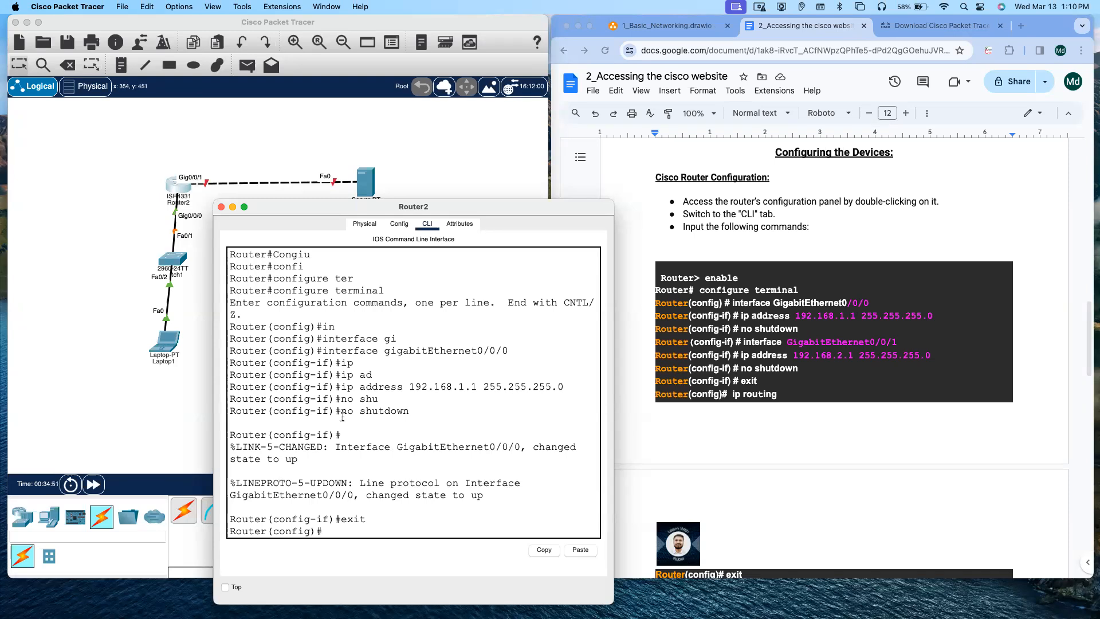
Step: Select interface GigabitEthernet0/0/1 and assign it IP address 192.168.2.1 with mask 255.255.255.0
type("in")
key("Tab")
type("g")
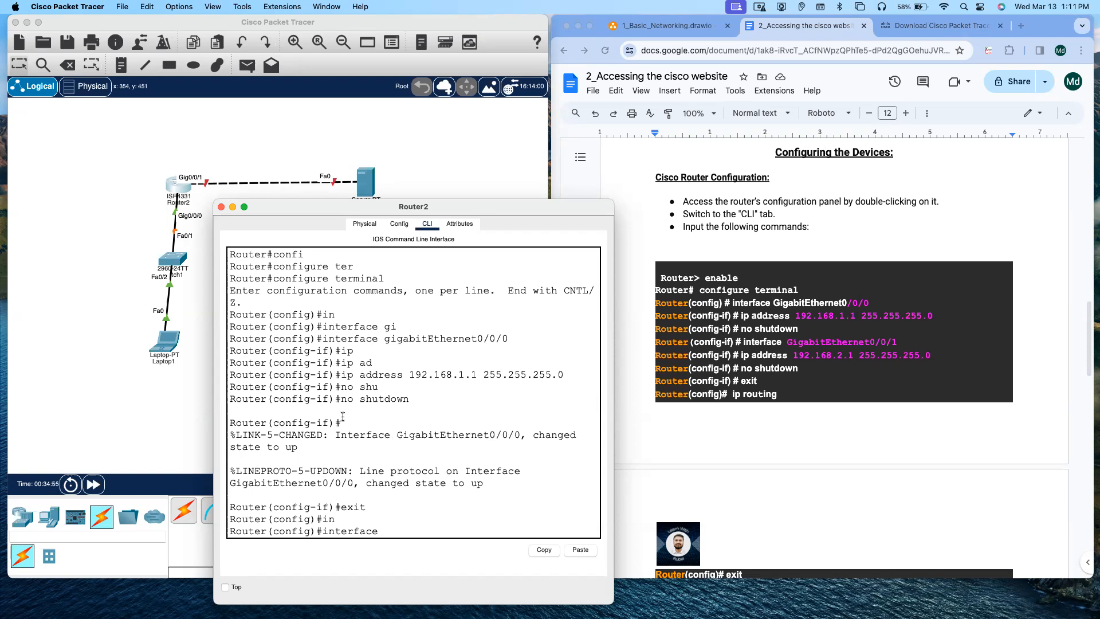
key("Tab")
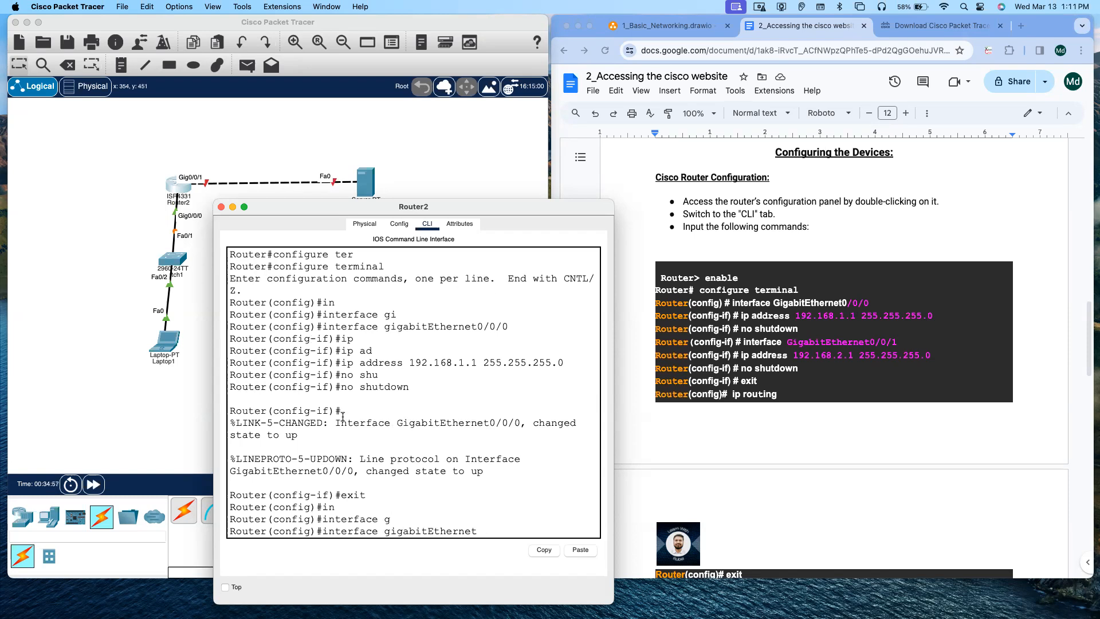
type("0/0/1")
key("Return")
type("ip")
key("Tab")
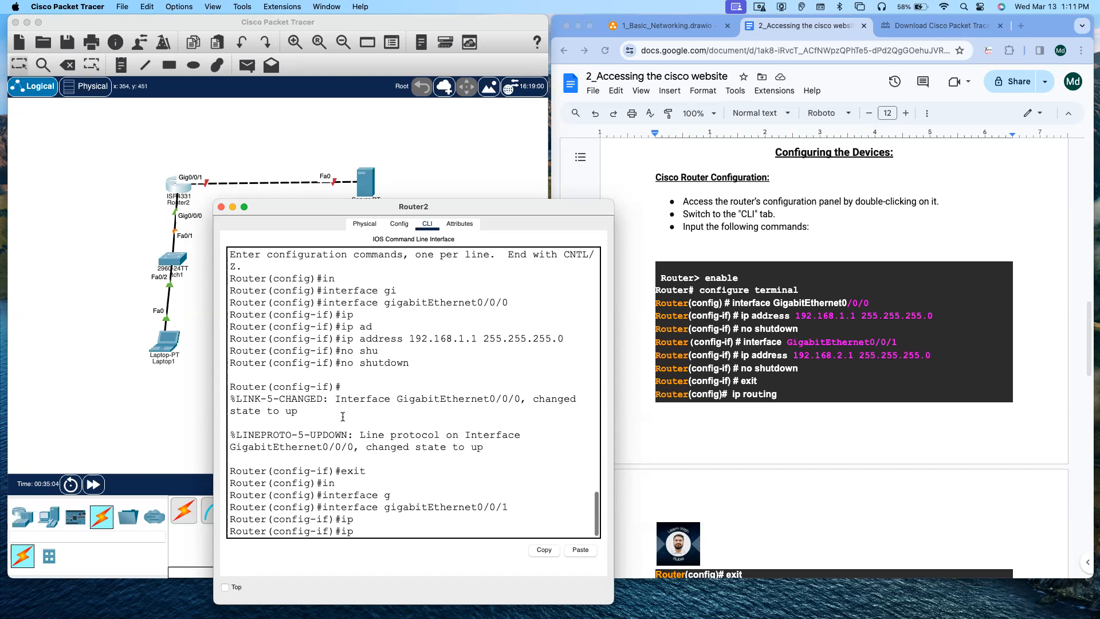
type("ad")
key("Tab")
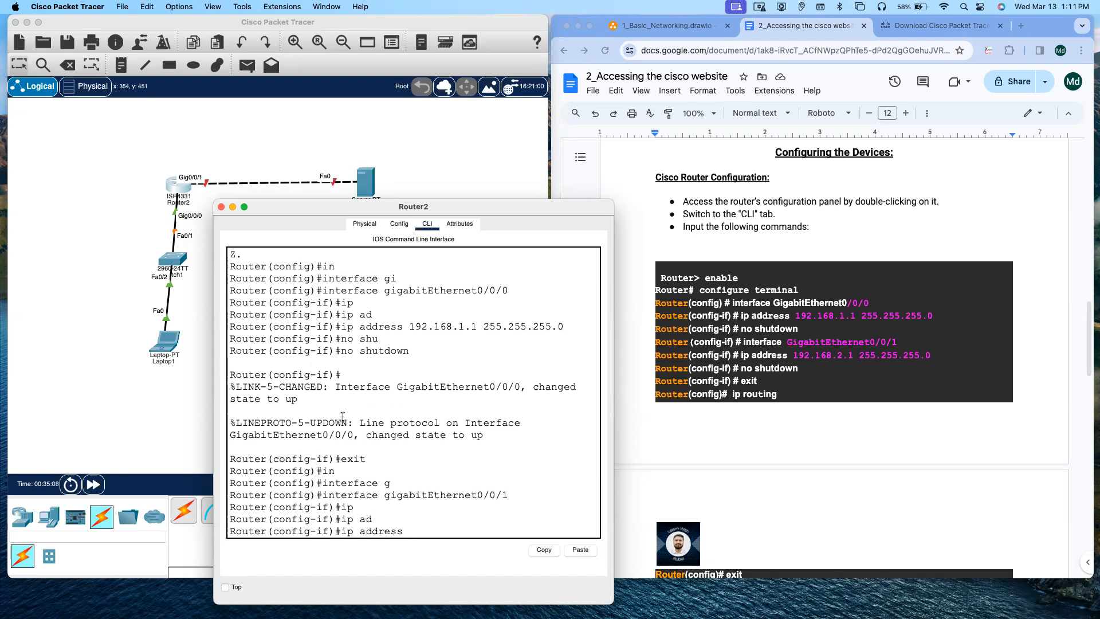
type("192.168.2.1 255.255.255.0")
key("Return")
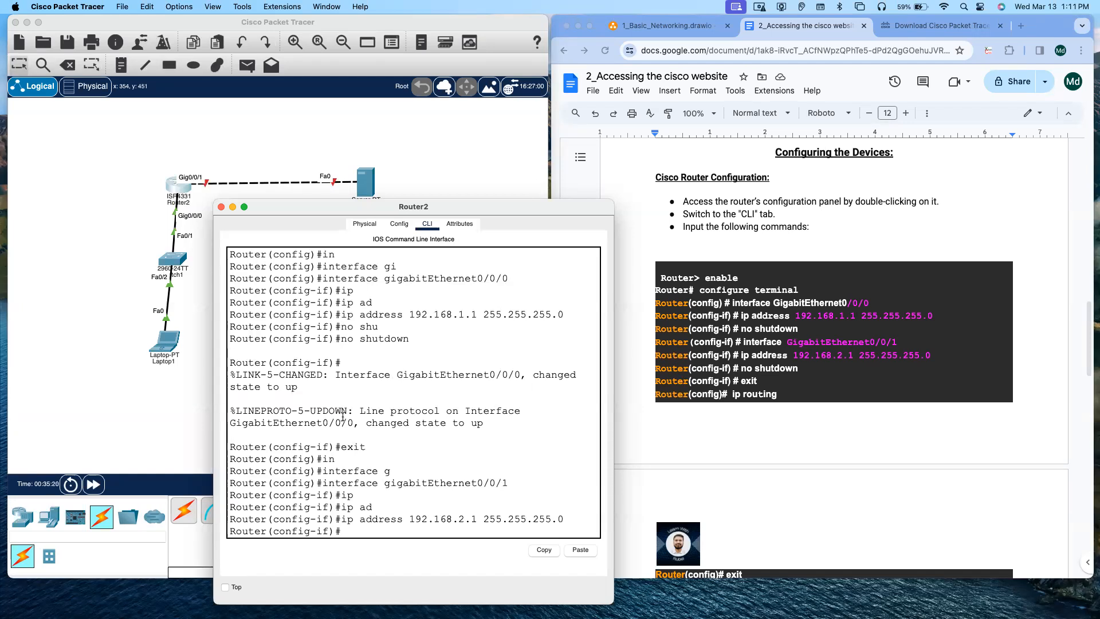
Step: Bring GigabitEthernet0/0/1 up with no shutdown and exit interface configuration
type("no shu")
key("Tab")
key("Return")
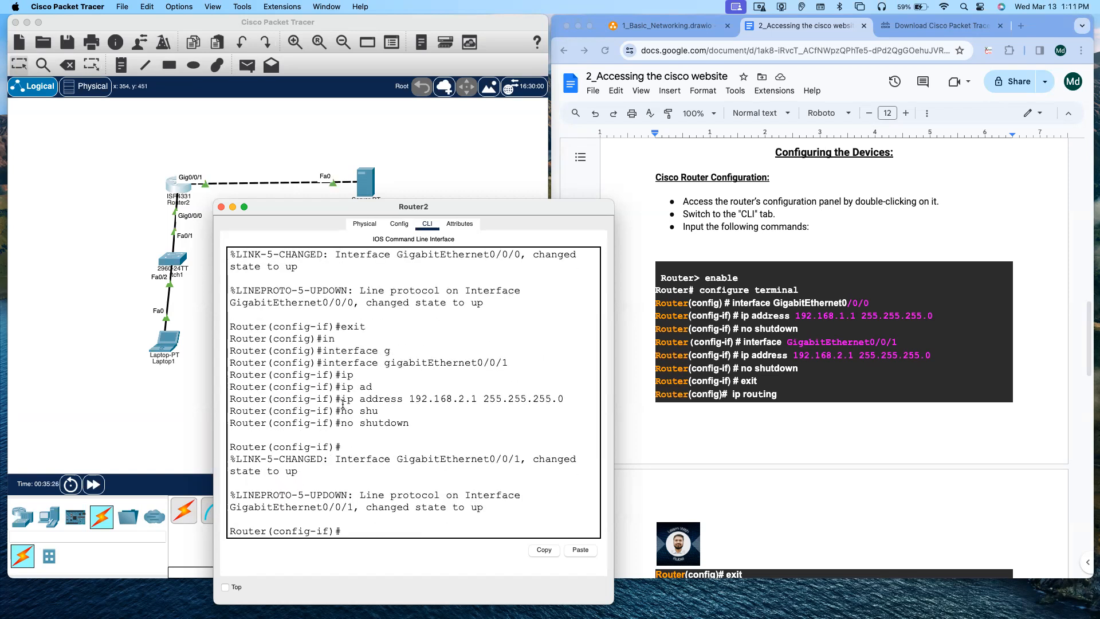
type("exit")
key("Return")
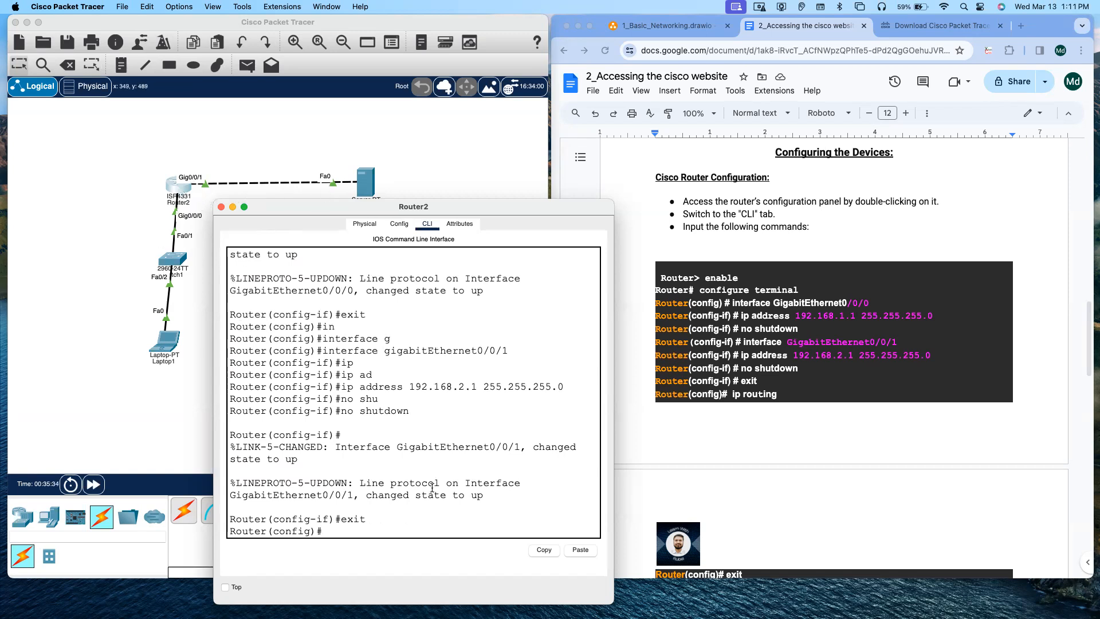
Step: Enable ip routing on the router and exit back to privileged mode
type("ip")
type(" rou")
key("Tab")
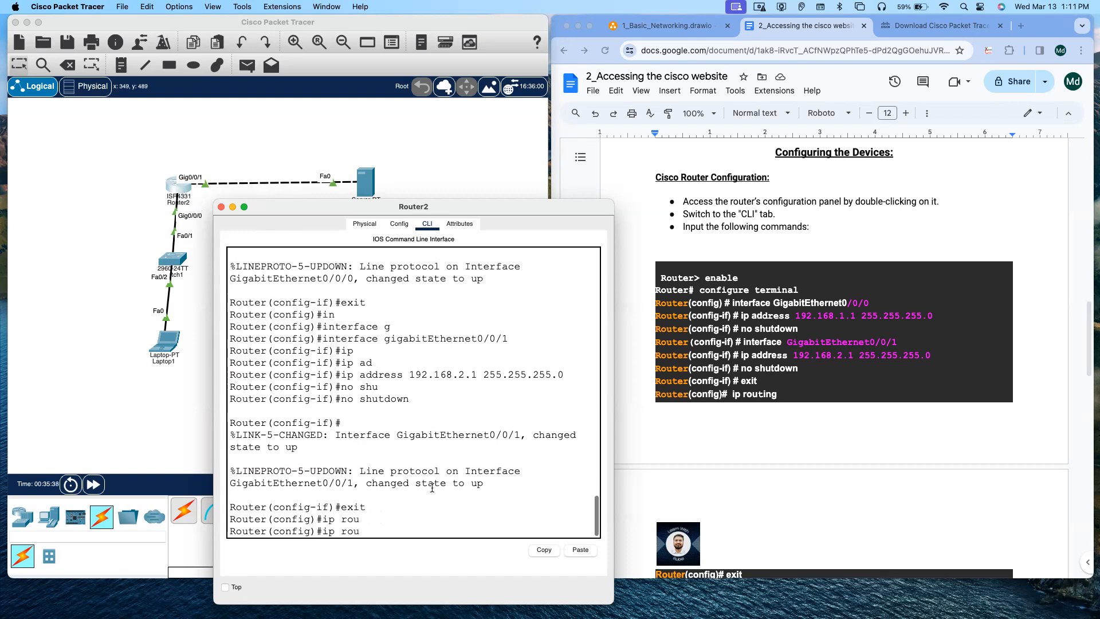
type("ting")
key("Return")
key("Return")
type("exit")
key("Return")
key("Return")
key("Return")
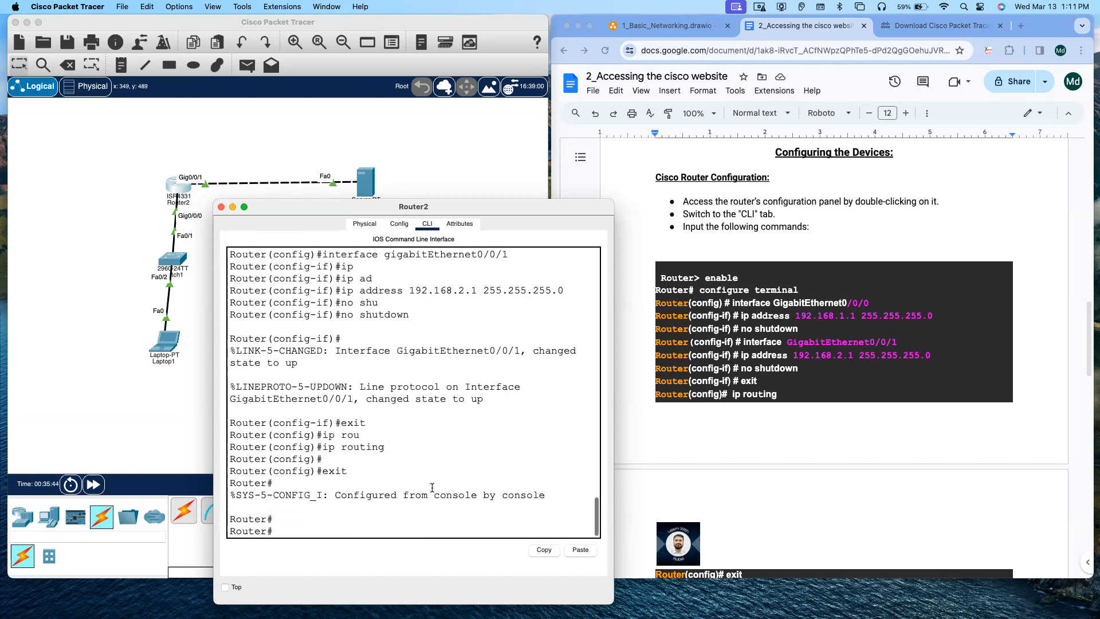
scroll(796, 431, "down", 7)
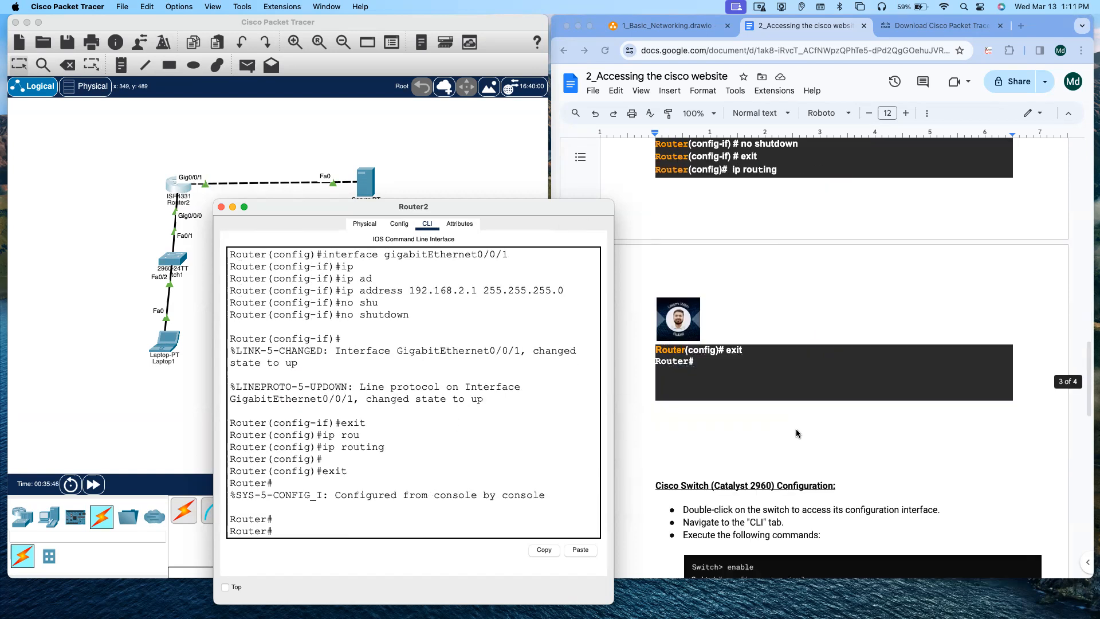
Step: Close the router's window and open the 2960 switch's command line interface, reaching the user prompt
scroll(796, 429, "down", 1)
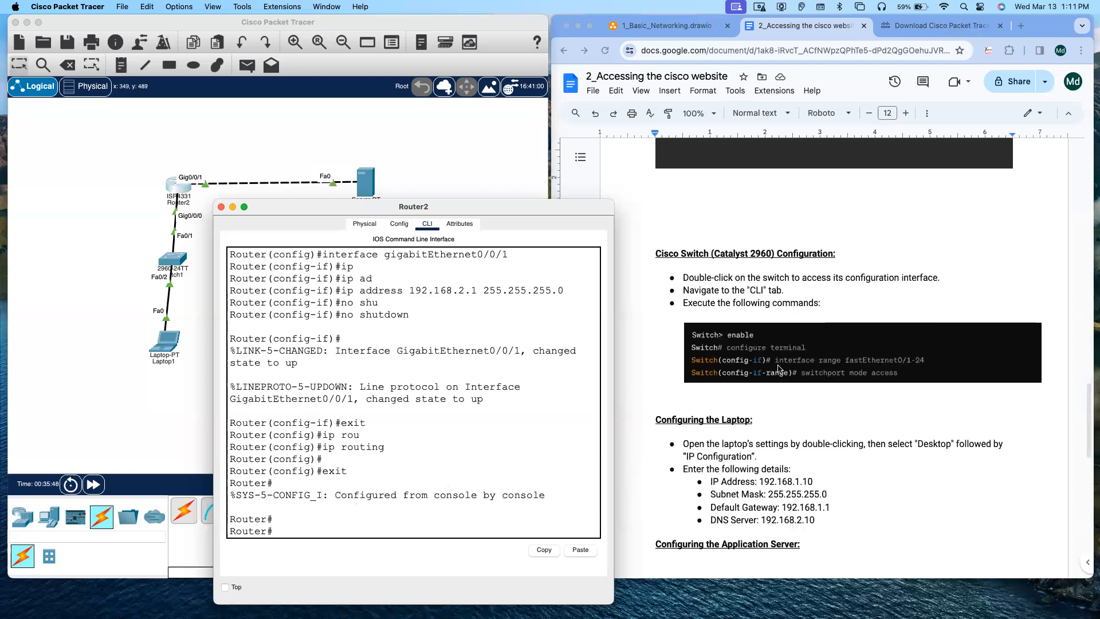
left_click(221, 207)
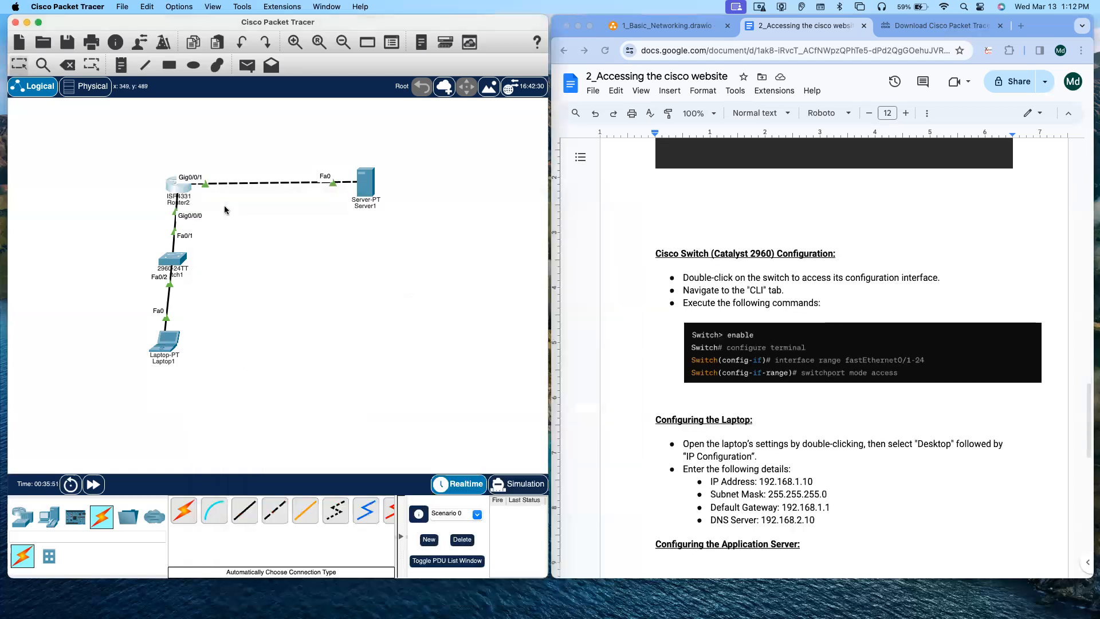
double_click(176, 263)
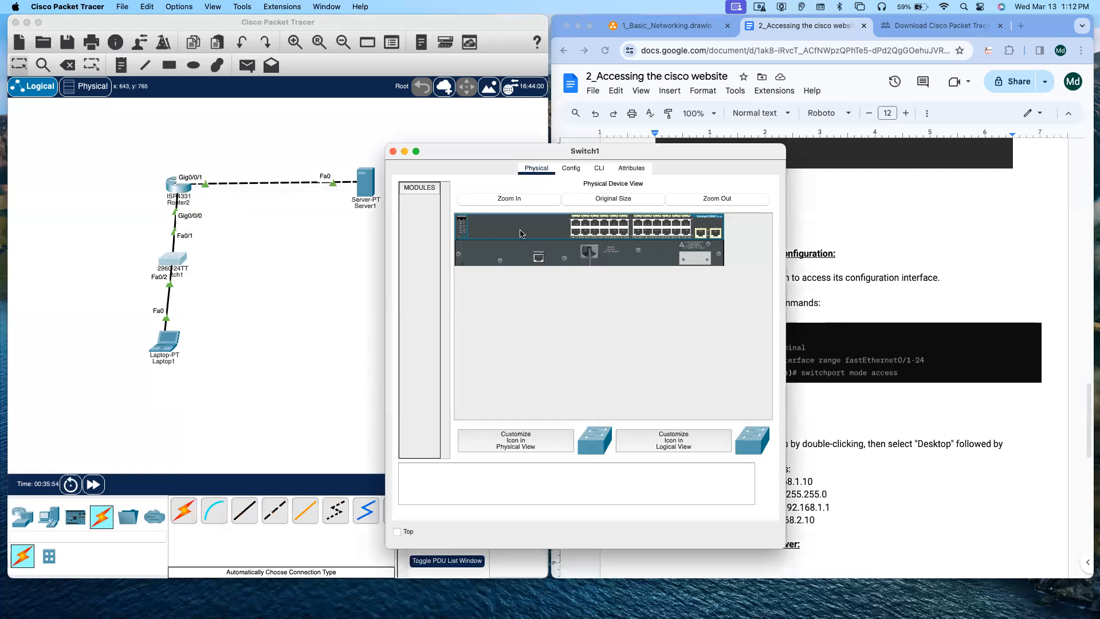
left_click(572, 169)
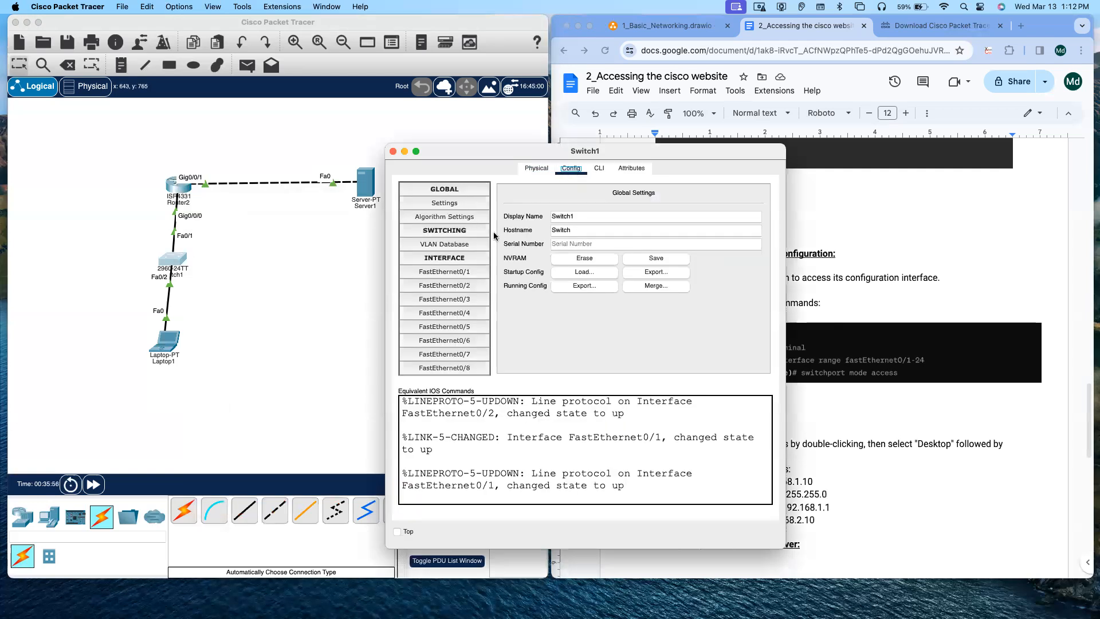
scroll(470, 302, "down", 8)
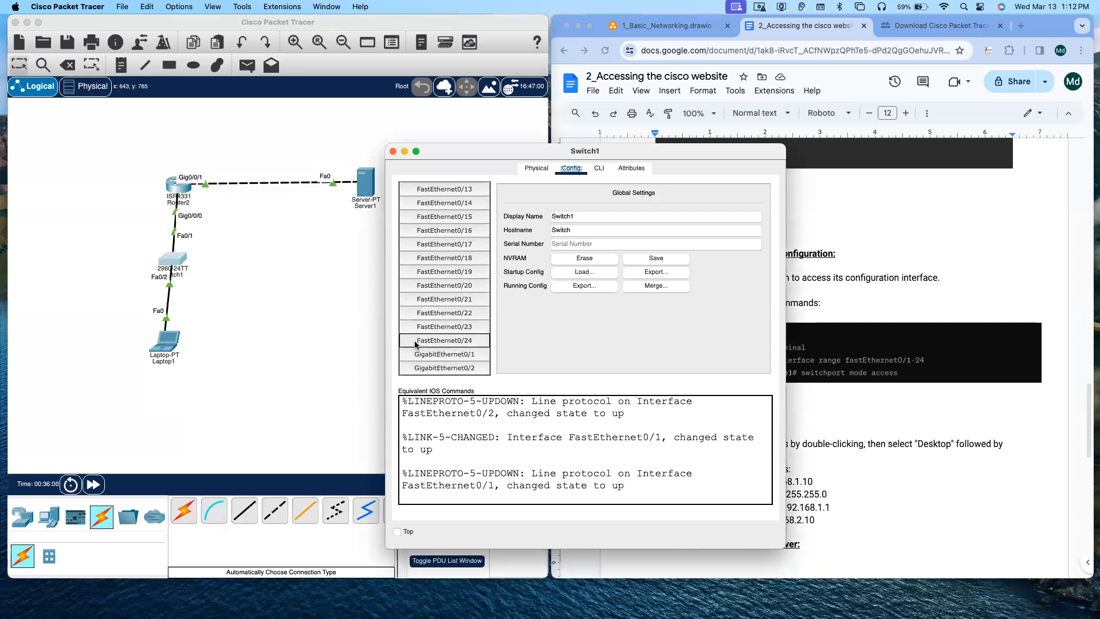
scroll(453, 304, "up", 8)
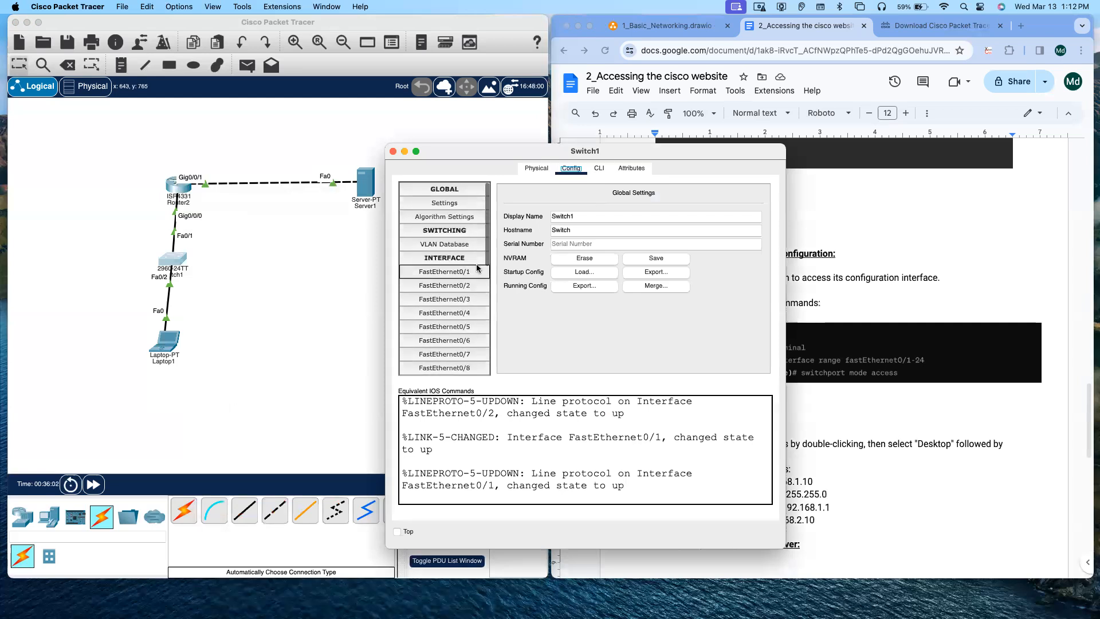
left_click(600, 168)
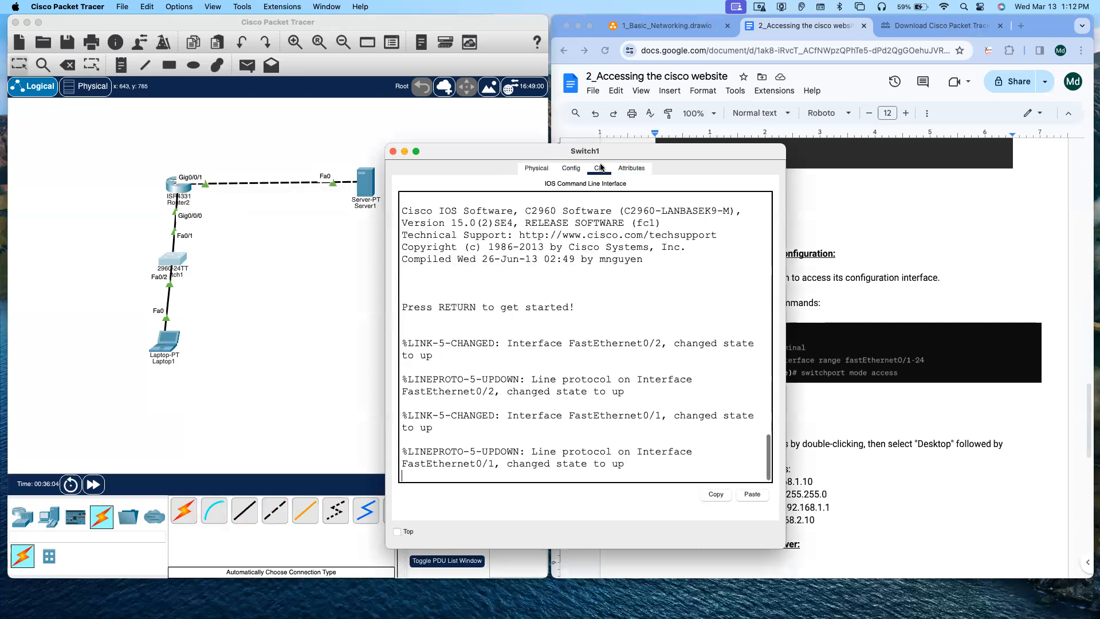
left_click_drag(600, 154, 453, 137)
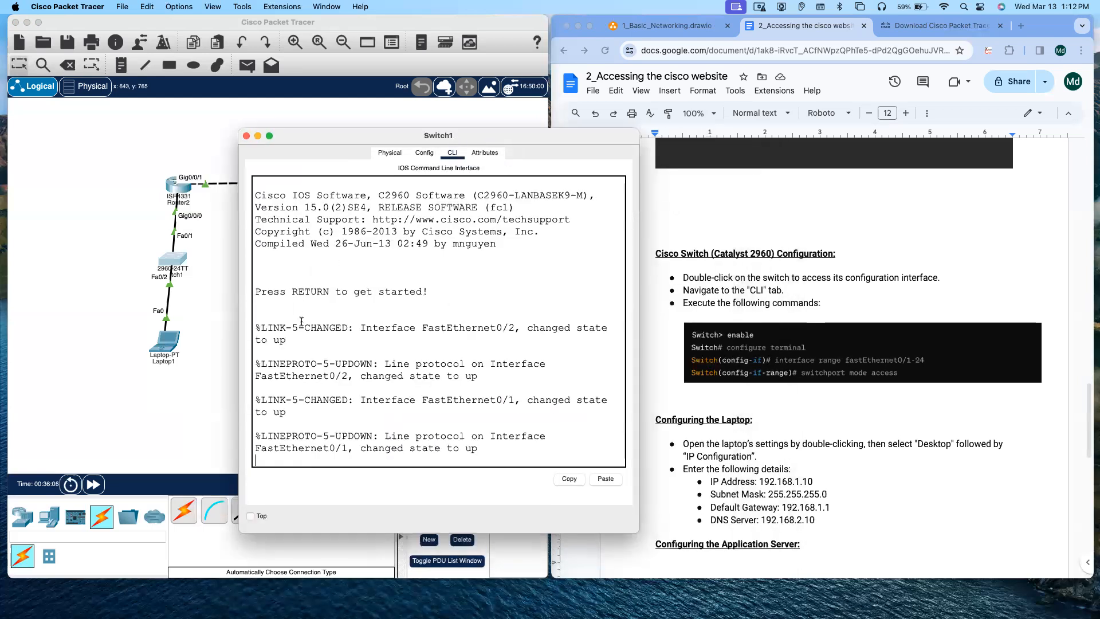
scroll(409, 421, "down", 1)
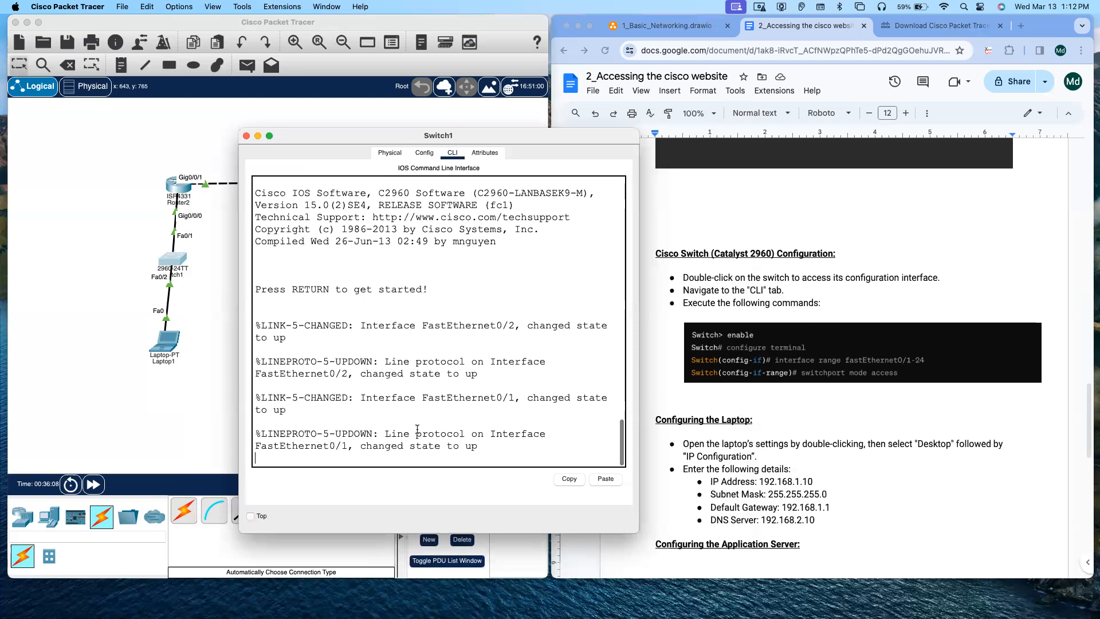
key("Return")
key("Return")
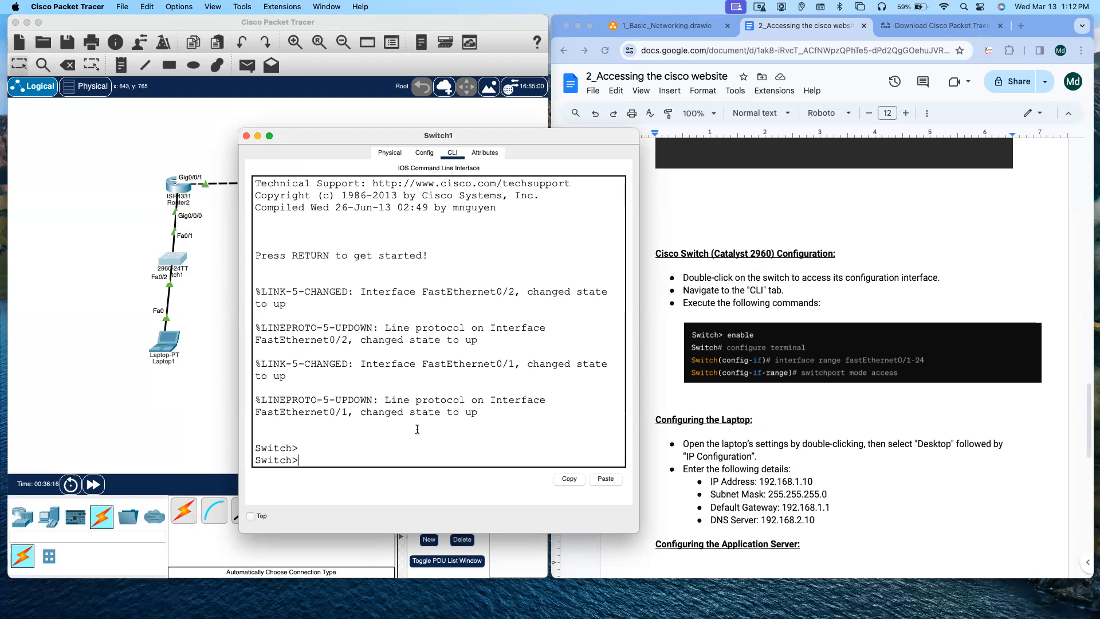
Step: Enter privileged mode with enable and switch to global configuration with configure terminal on the switch
type("en")
key("Return")
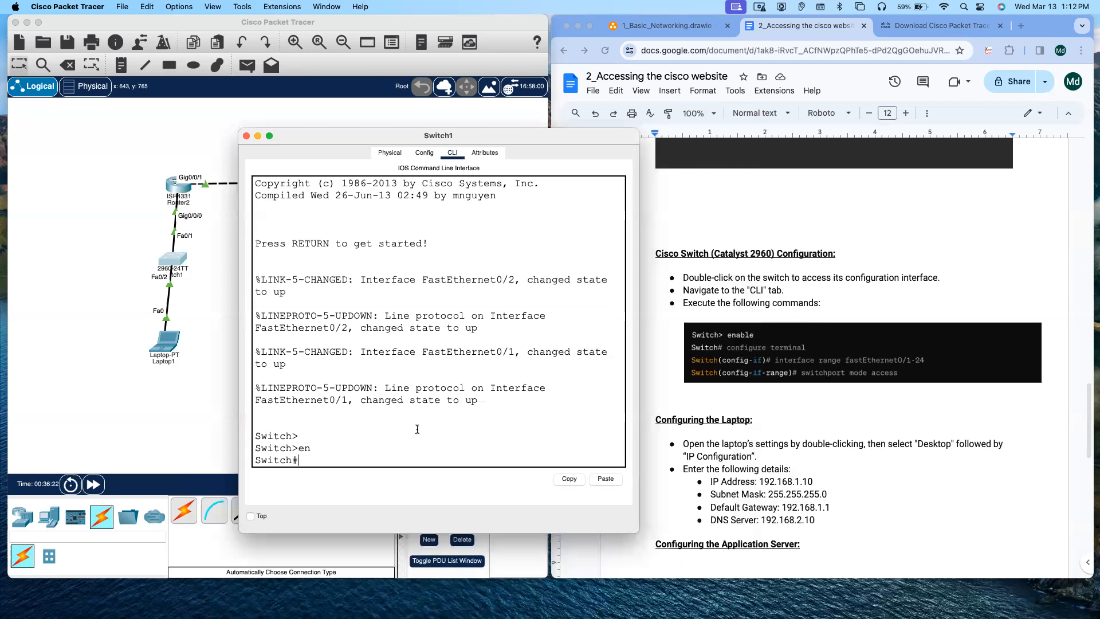
type("con")
type("g")
key("BackSpace")
type("i")
key("Tab")
type("ter")
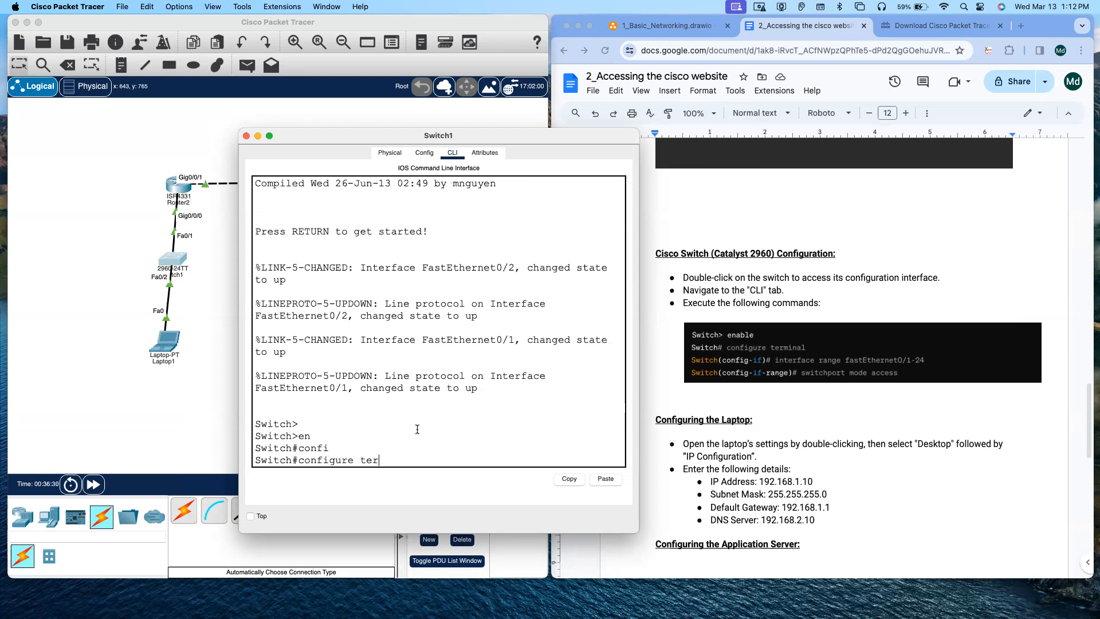
key("Tab")
key("Return")
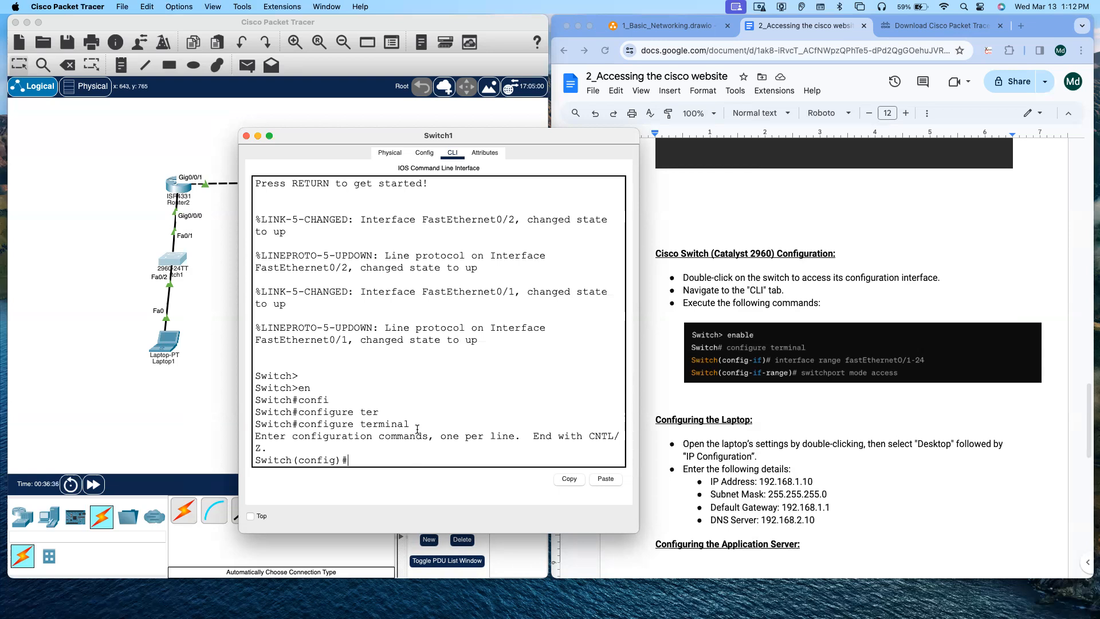
Step: Select the interface range fastEthernet0/1-24 on the switch
type("in")
key("Tab")
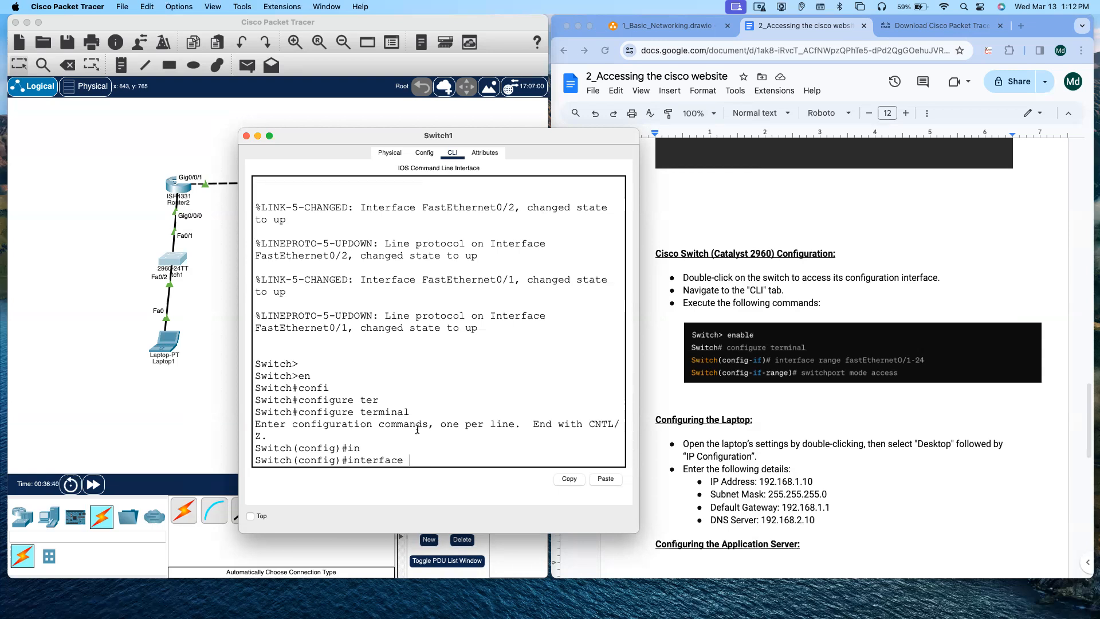
type("ra")
key("Tab")
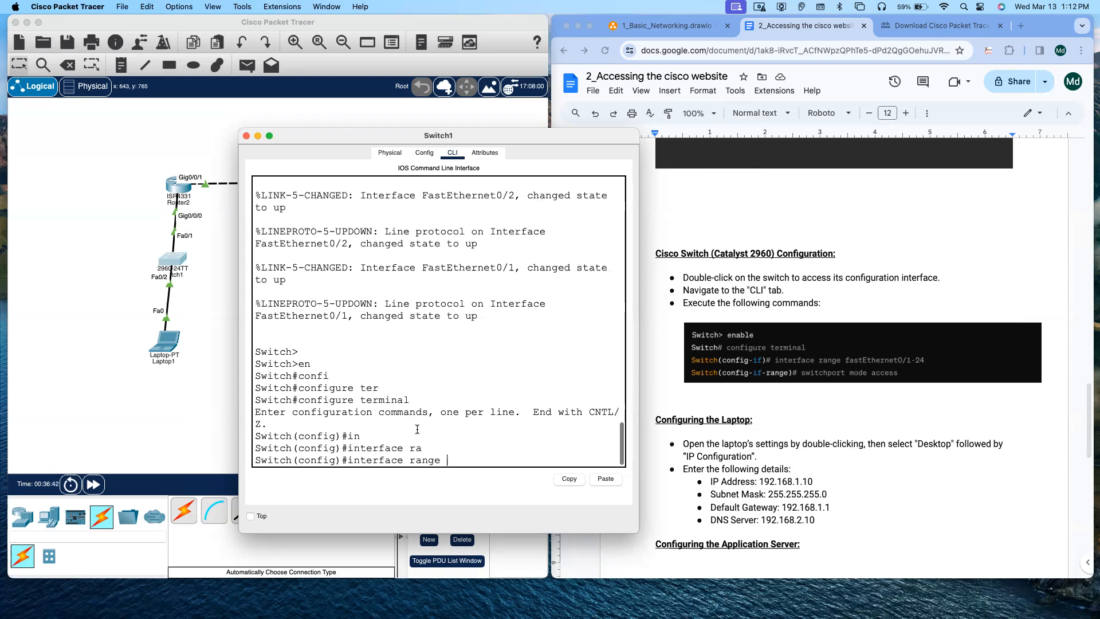
type("f")
key("Tab")
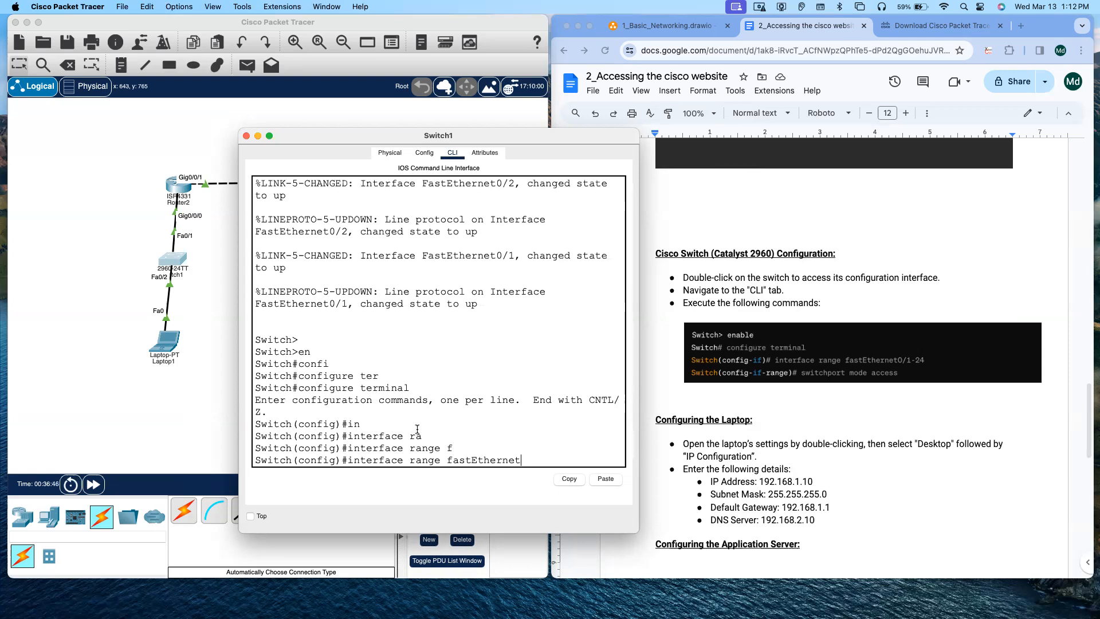
type("0")
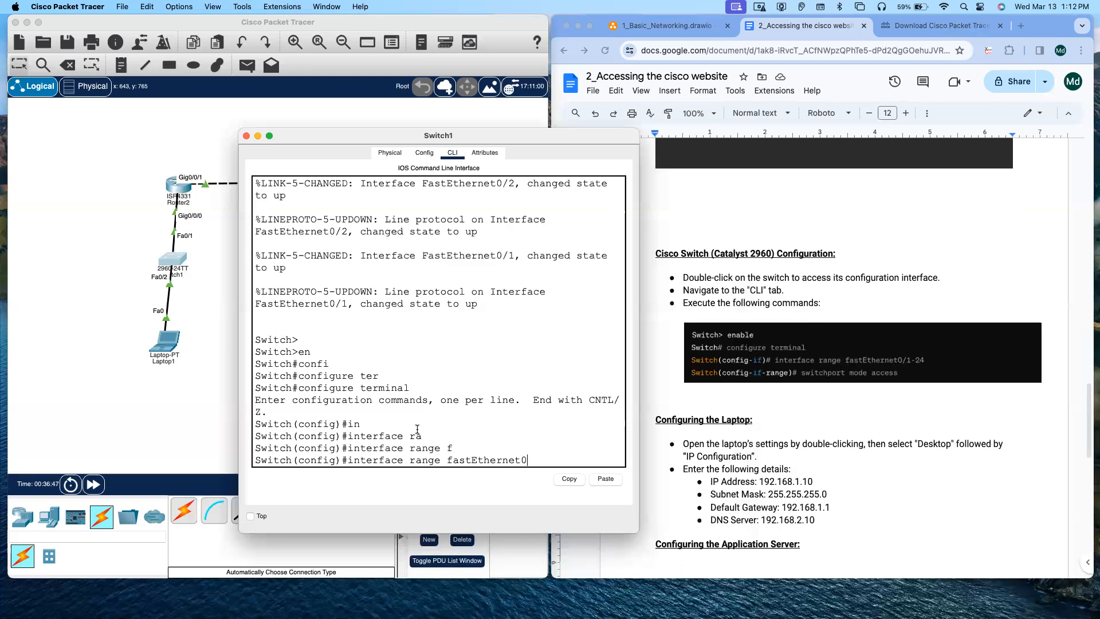
type("/1")
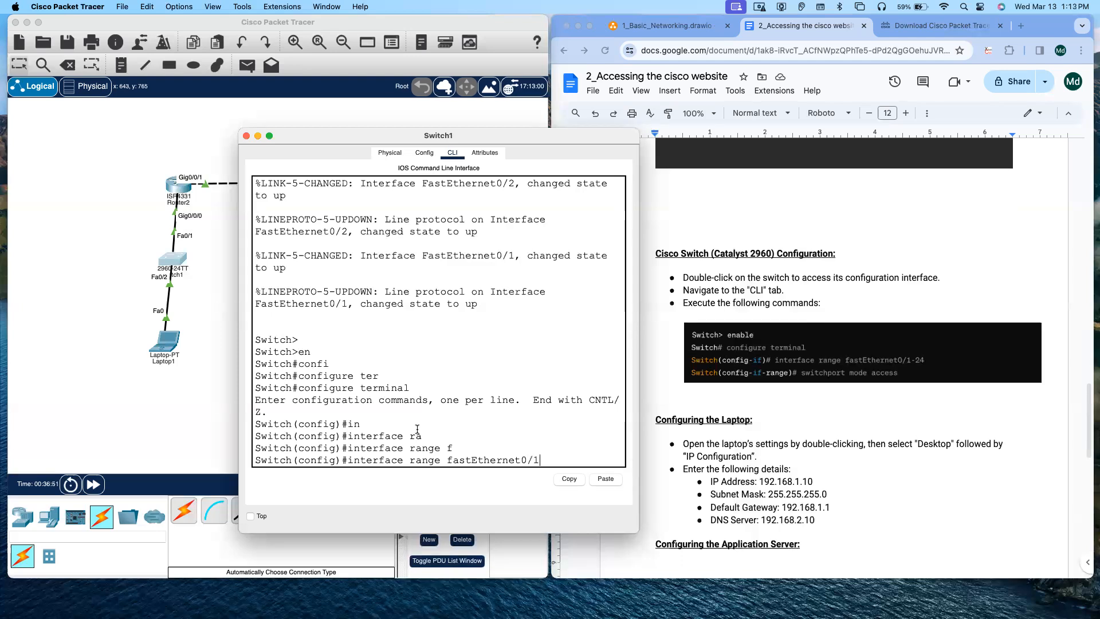
type("-24")
key("Return")
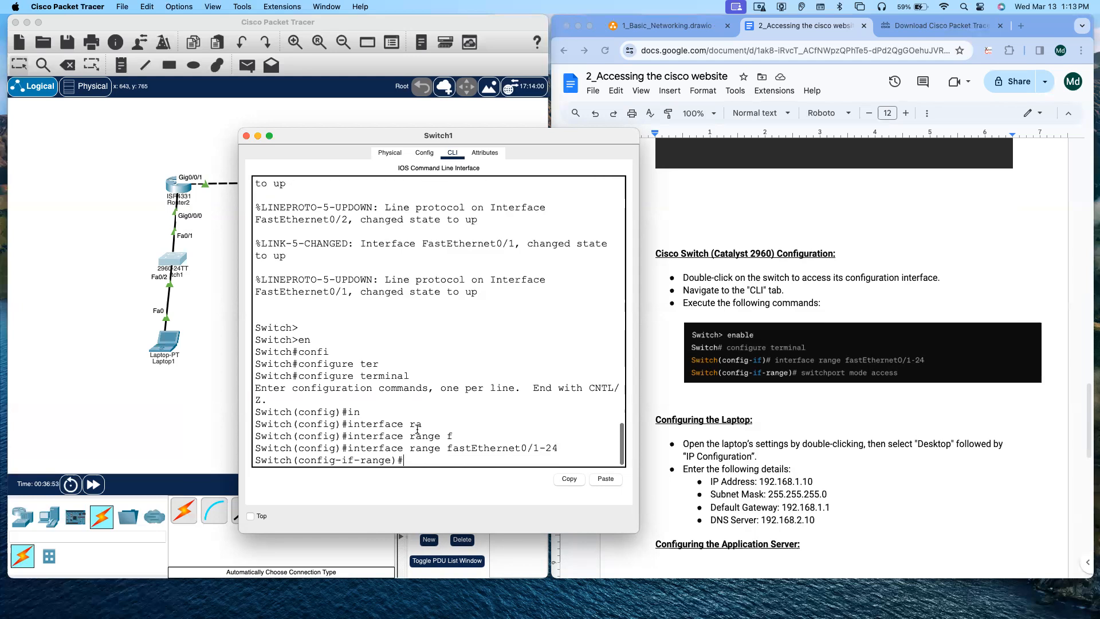
Step: Set switchport mode access on all ports in the selected range
type("swi")
key("Tab")
type("mo")
key("Tab")
type("ac")
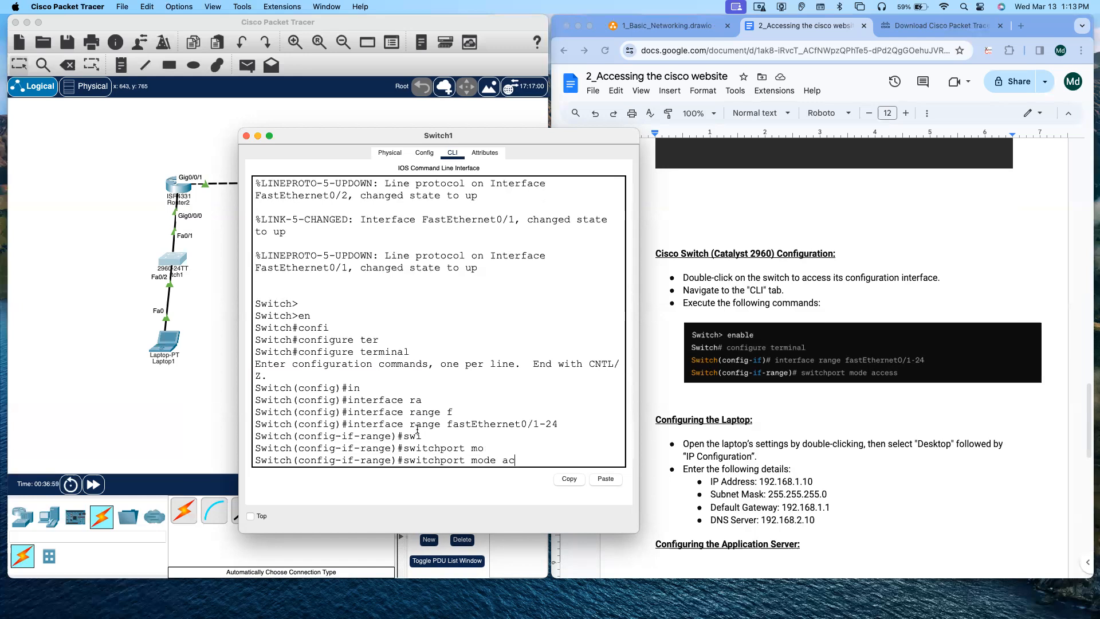
key("Tab")
key("Return")
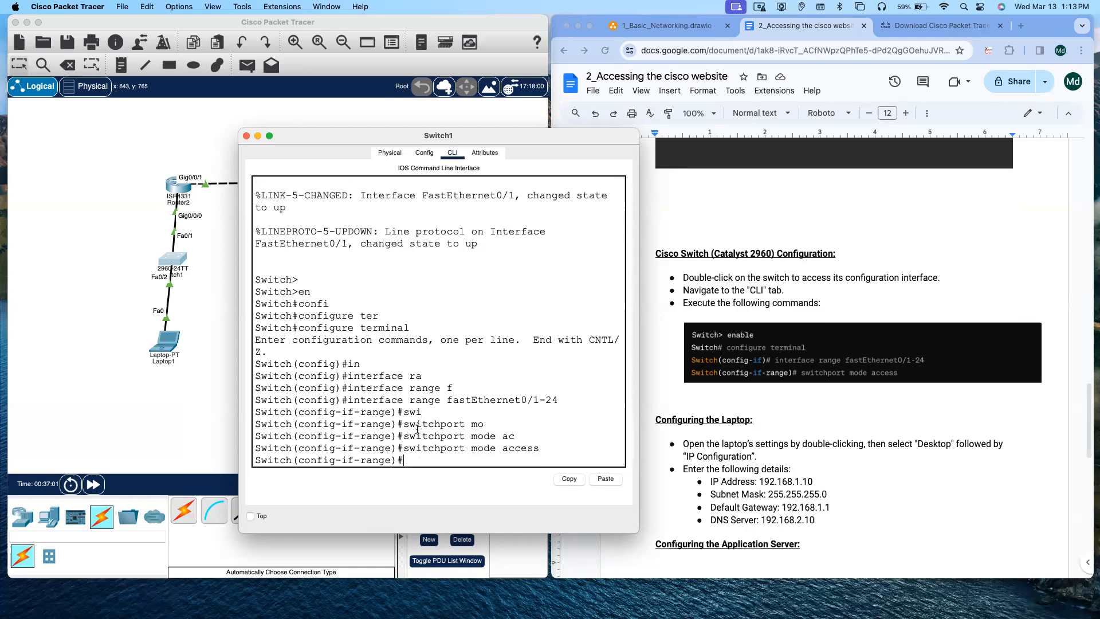
Step: Exit the interface range, end configuration mode and close the switch window
type("exit")
key("Return")
type("end")
key("Return")
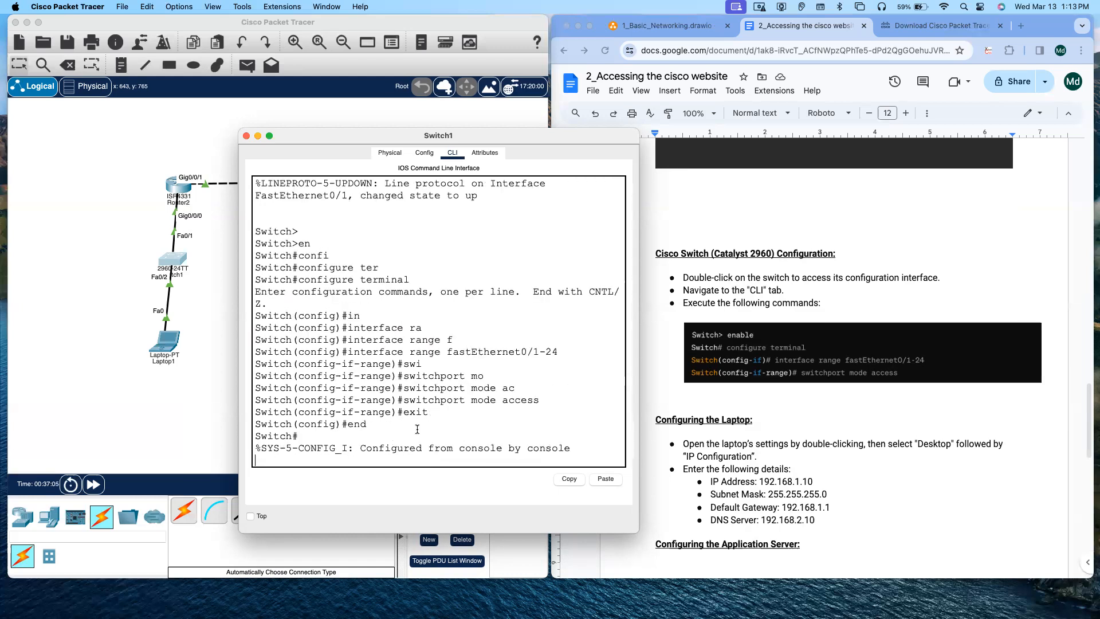
key("Return")
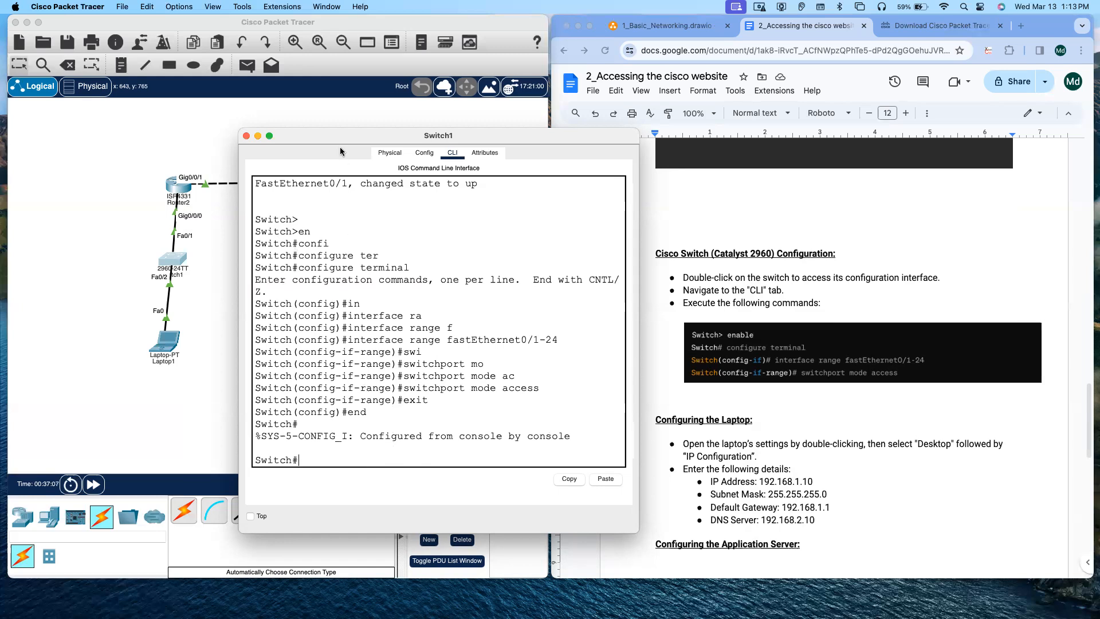
left_click(247, 136)
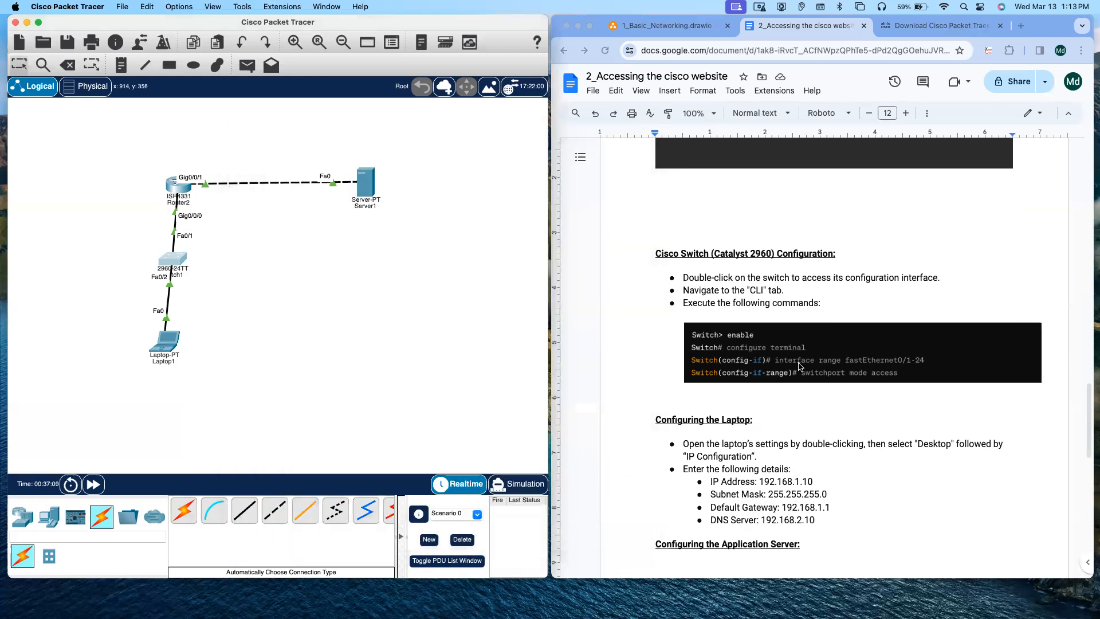
Step: Open the laptop's IP Configuration and set IPv4 address 192.168.1.10 with subnet mask 255.255.255.0
scroll(800, 365, "down", 3)
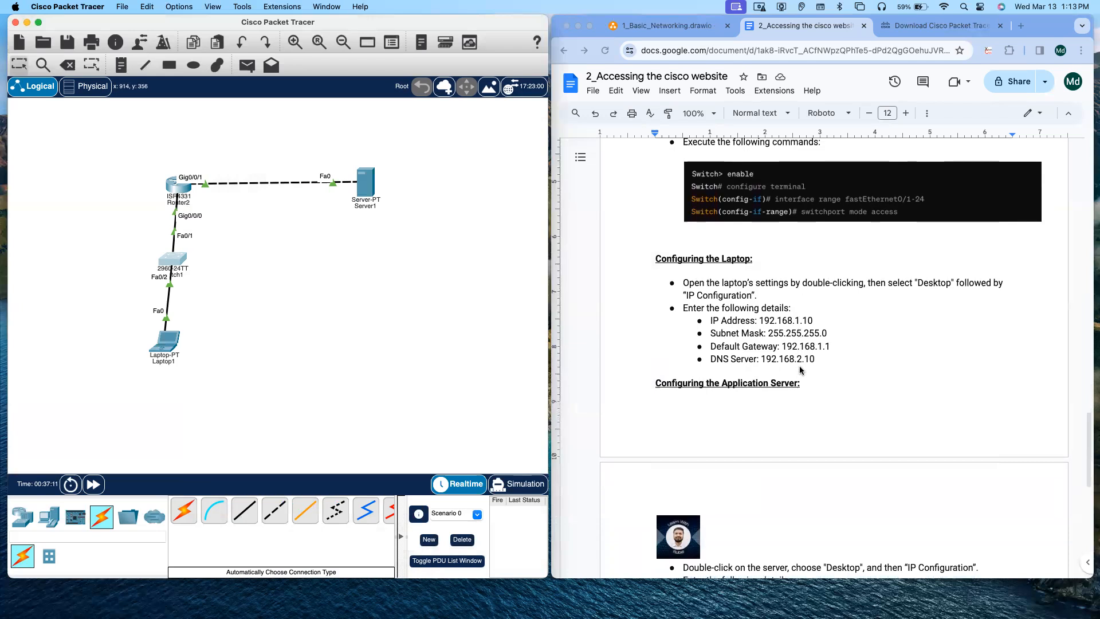
double_click(170, 346)
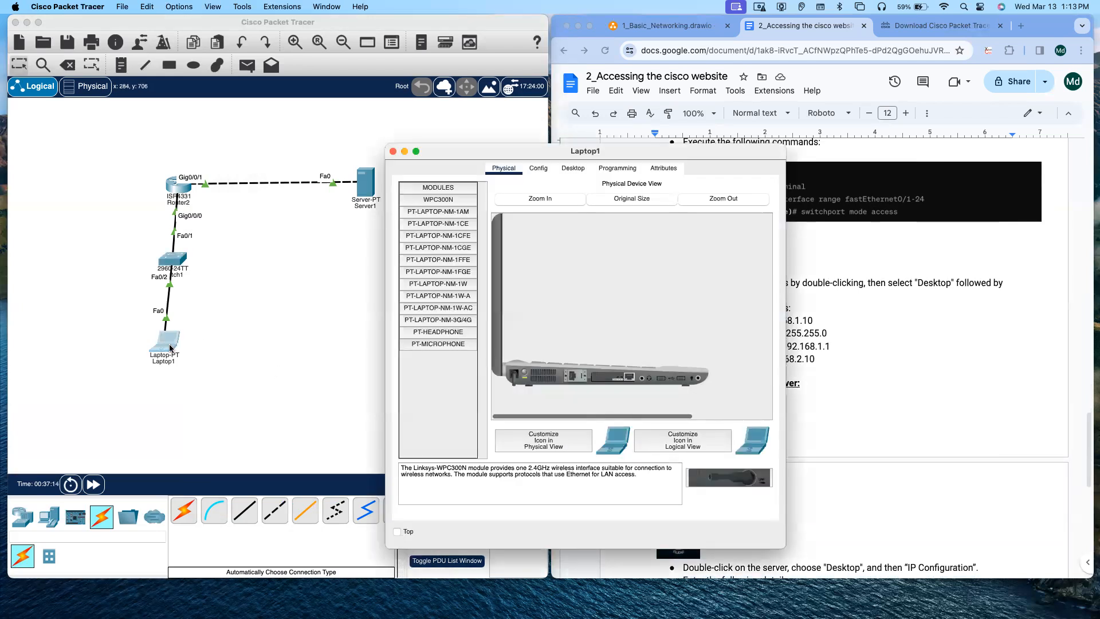
left_click_drag(423, 151, 201, 168)
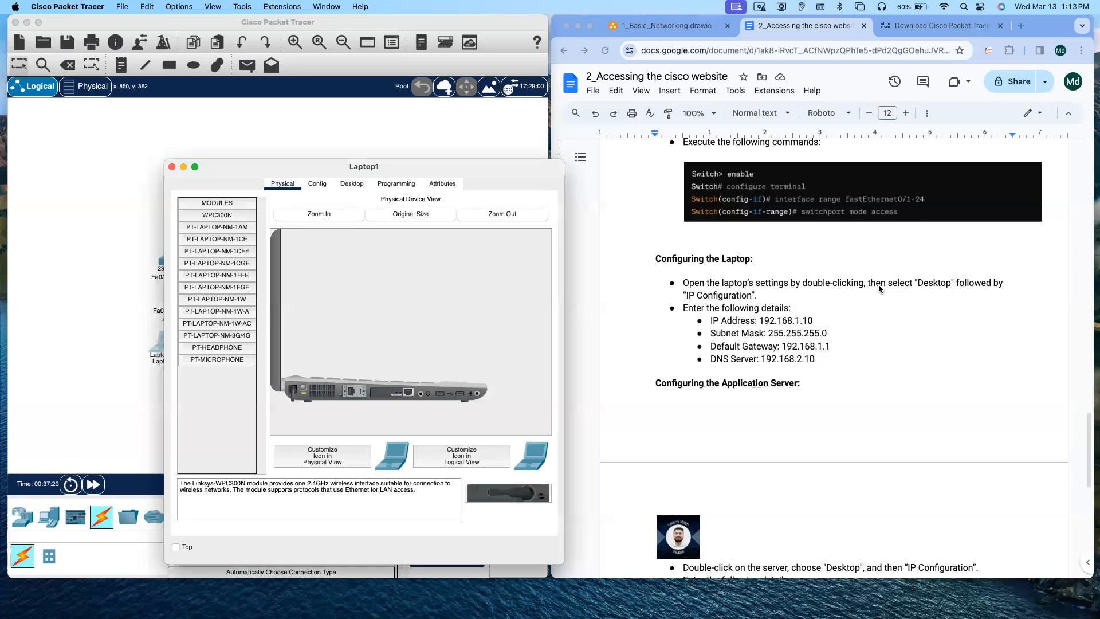
left_click(352, 184)
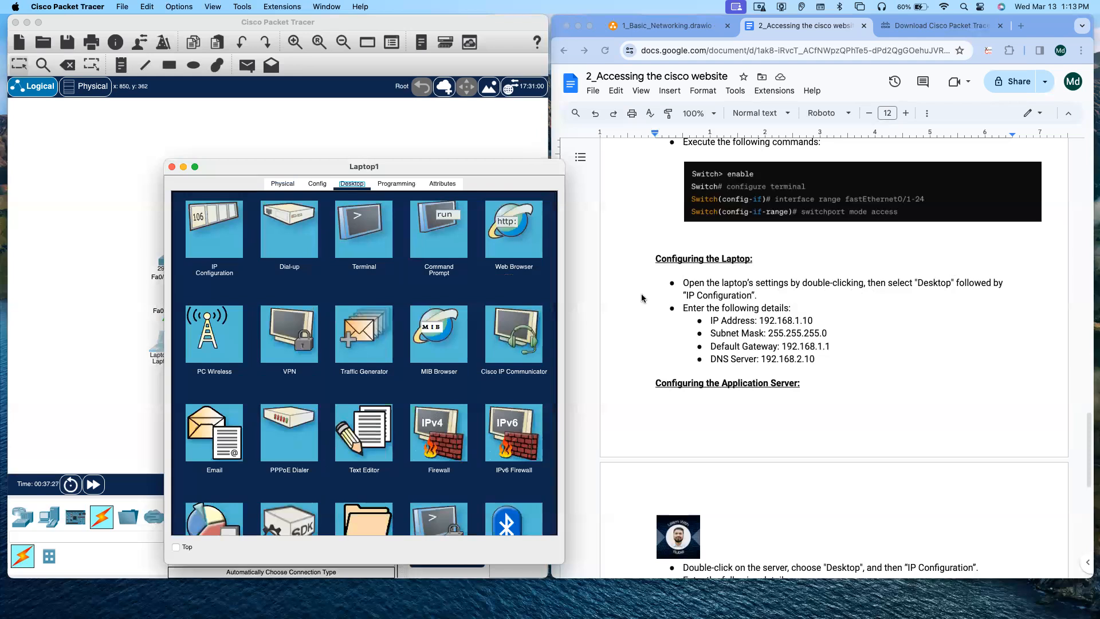
left_click(217, 232)
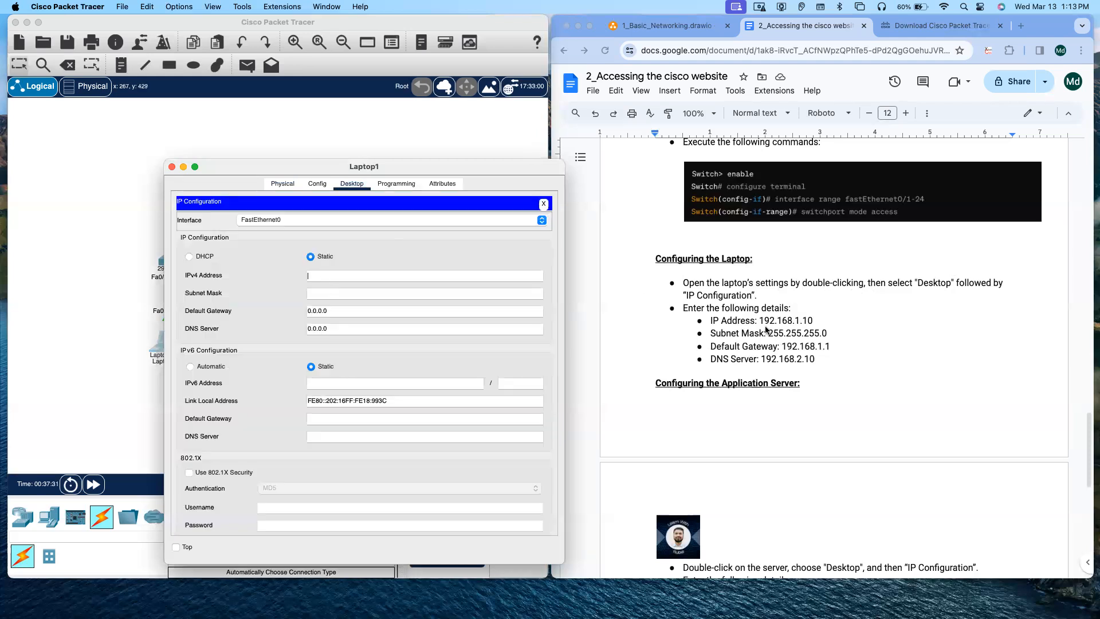
type("192.168.1.10")
left_click(345, 293)
type("255.255.255.0")
Step: Set the laptop's default gateway to 192.168.1.1 and DNS server to 192.168.2.10
triple_click(341, 312)
type("192.16")
left_click(336, 329)
type("192.168.2.10")
Step: Close IP Configuration, open the laptop's Command Prompt and ping the gateway 192.168.1.1
left_click_drag(263, 162, 219, 210)
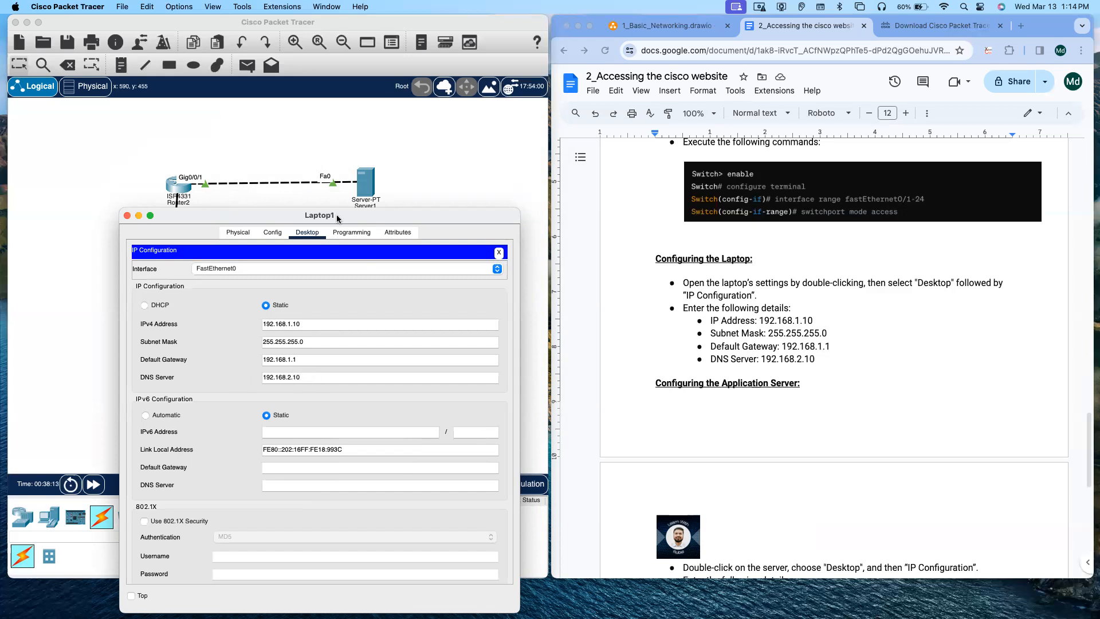
left_click_drag(337, 214, 338, 198)
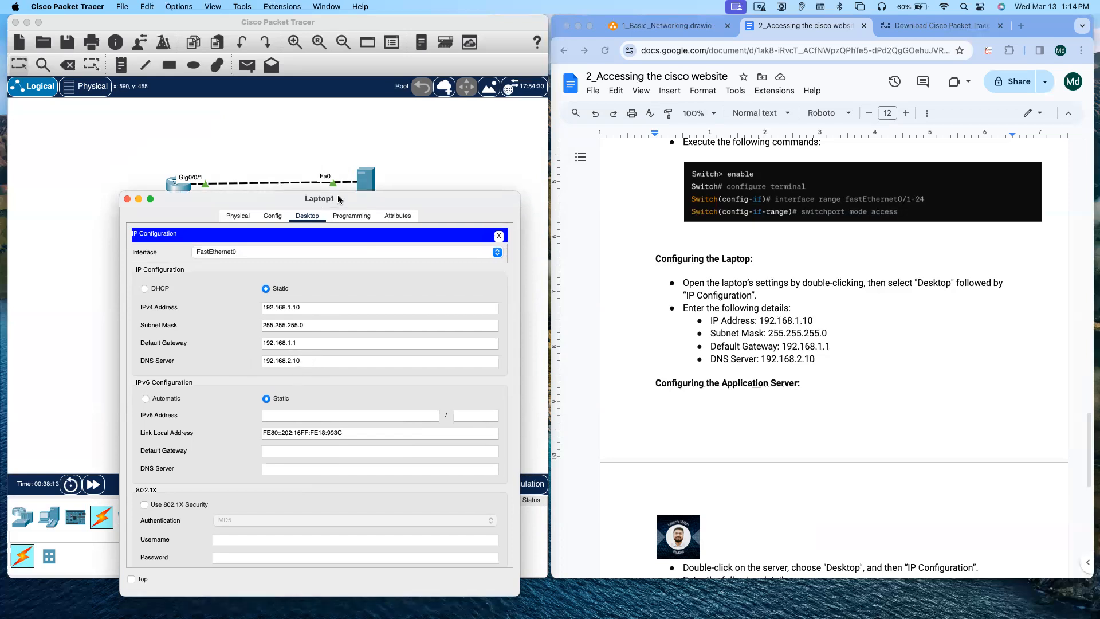
left_click(501, 237)
left_click_drag(458, 198, 707, 79)
left_click_drag(765, 108, 767, 109)
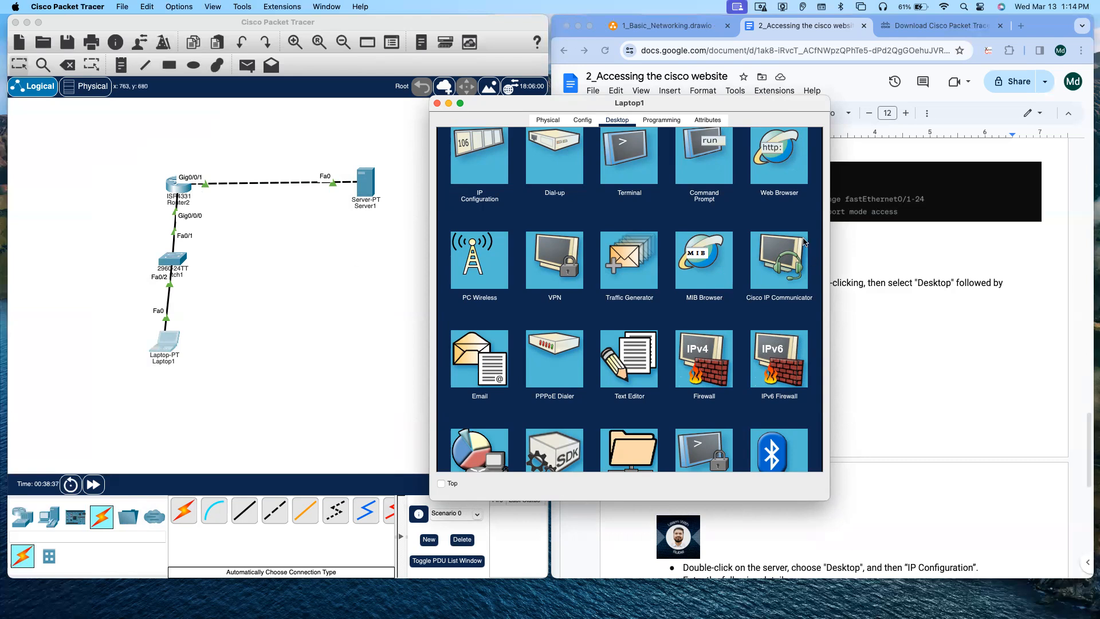
left_click(709, 146)
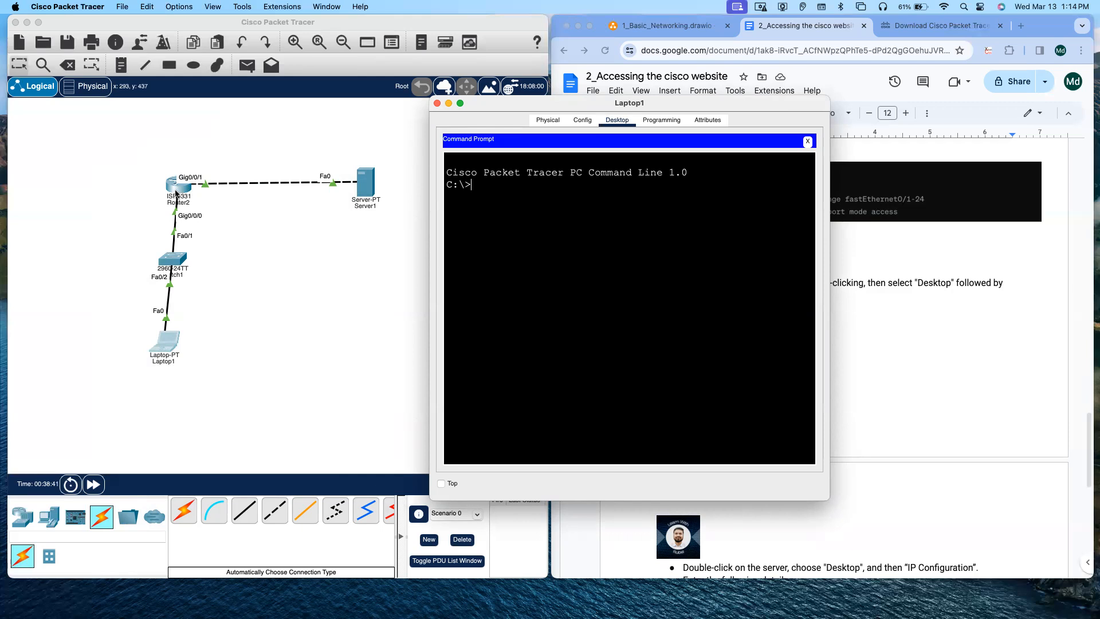
left_click_drag(518, 105, 298, 205)
type("ping 192.168.1.1")
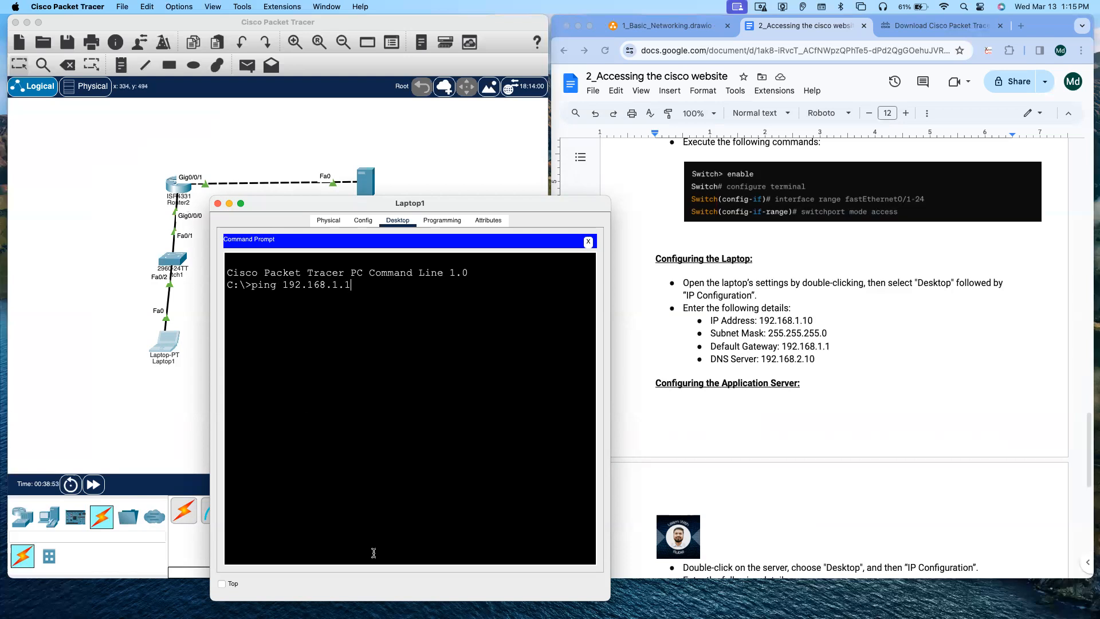
key("Return")
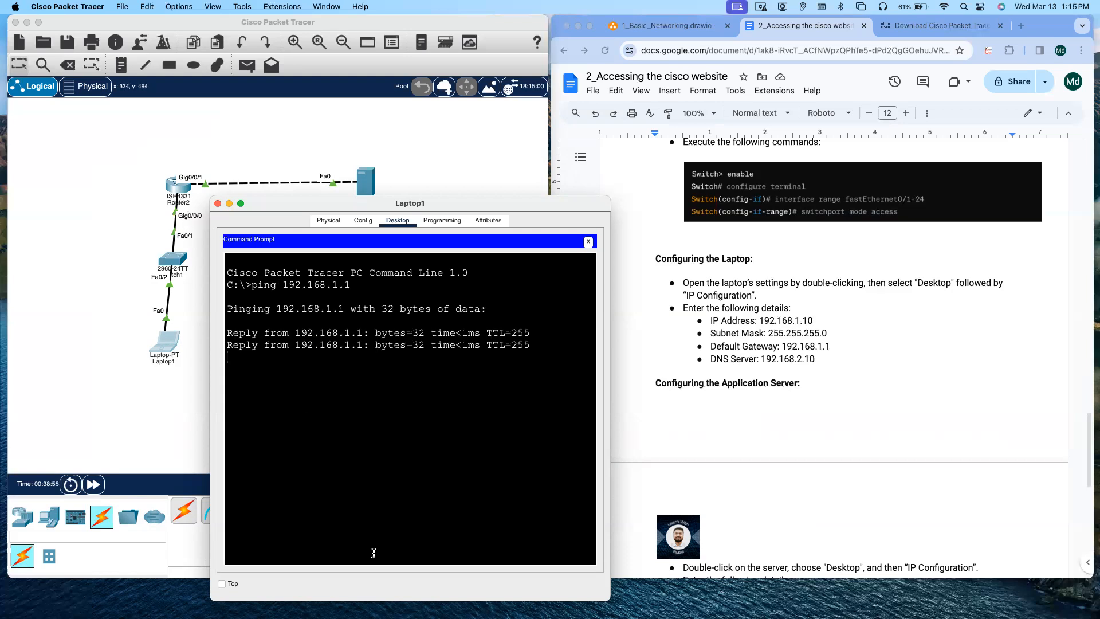
Step: Stop the running ping and ping the router's server-side gateway 192.168.2.1 from the laptop
key("ctrl+c")
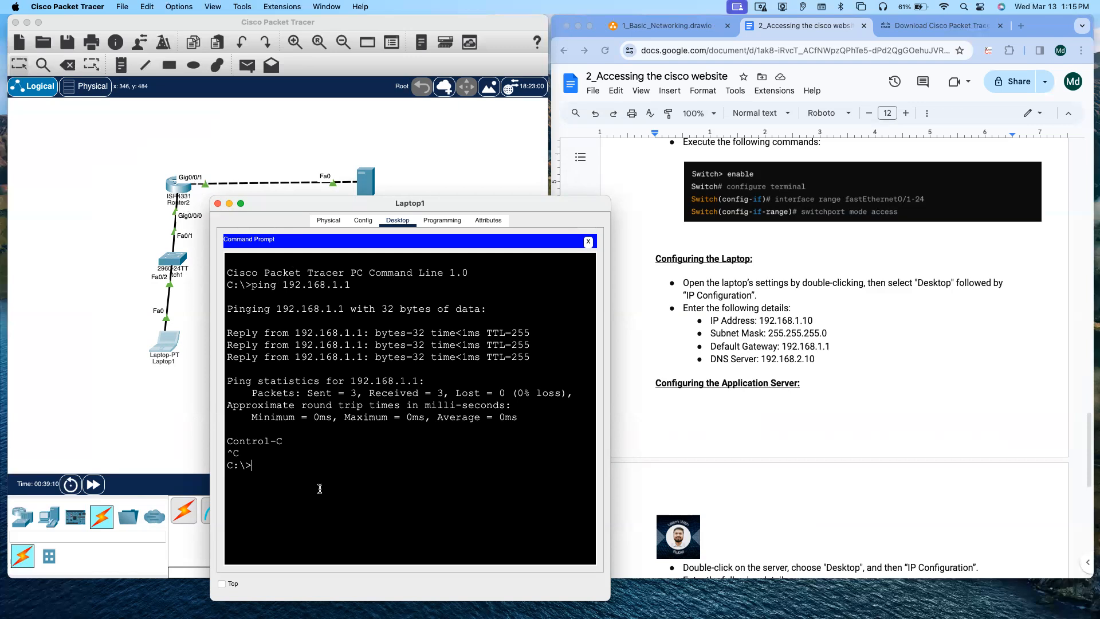
type("ping 192.1687.2.1")
key("Return")
key("Return")
key("Return")
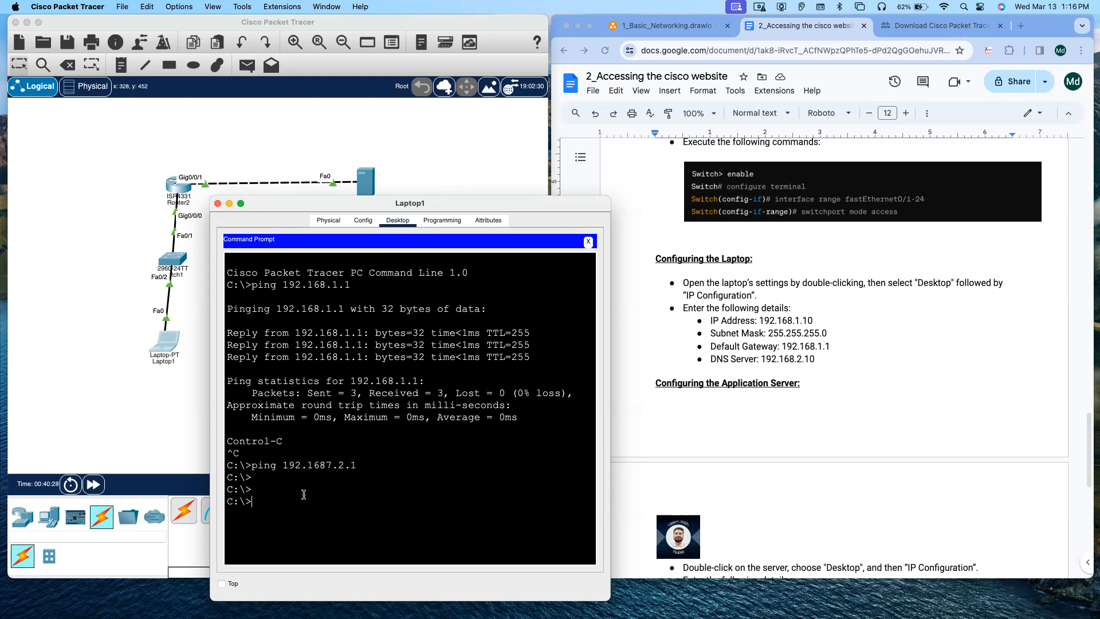
type("ping 192.168.2.1")
key("Return")
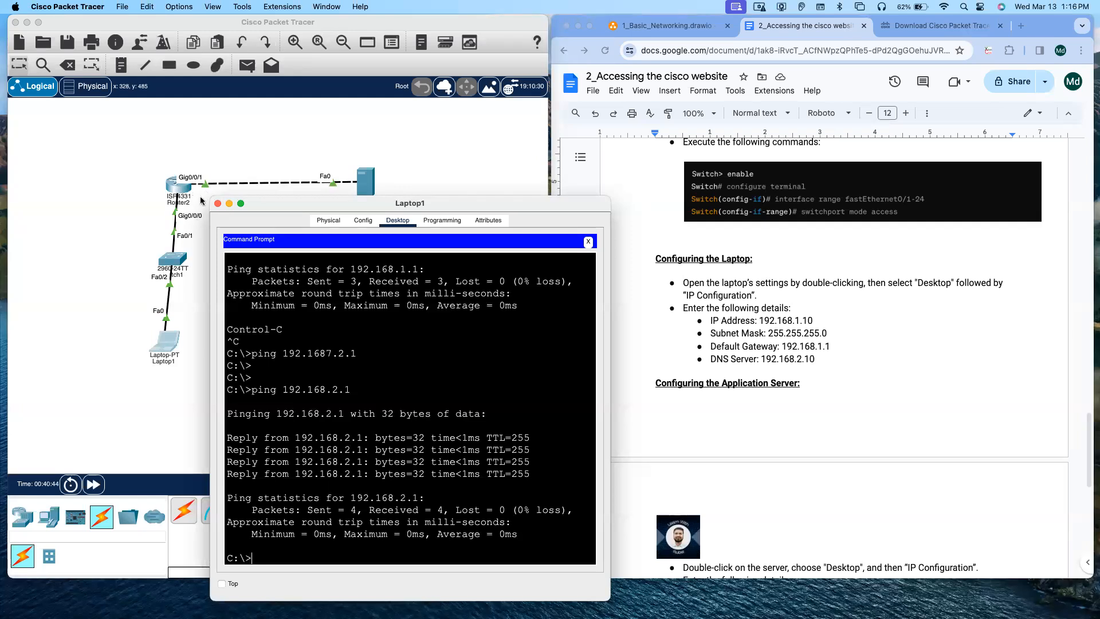
Step: Open the server's IP Configuration and set IPv4 address 192.168.2.10 with subnet mask 255.255.255.0
left_click(218, 204)
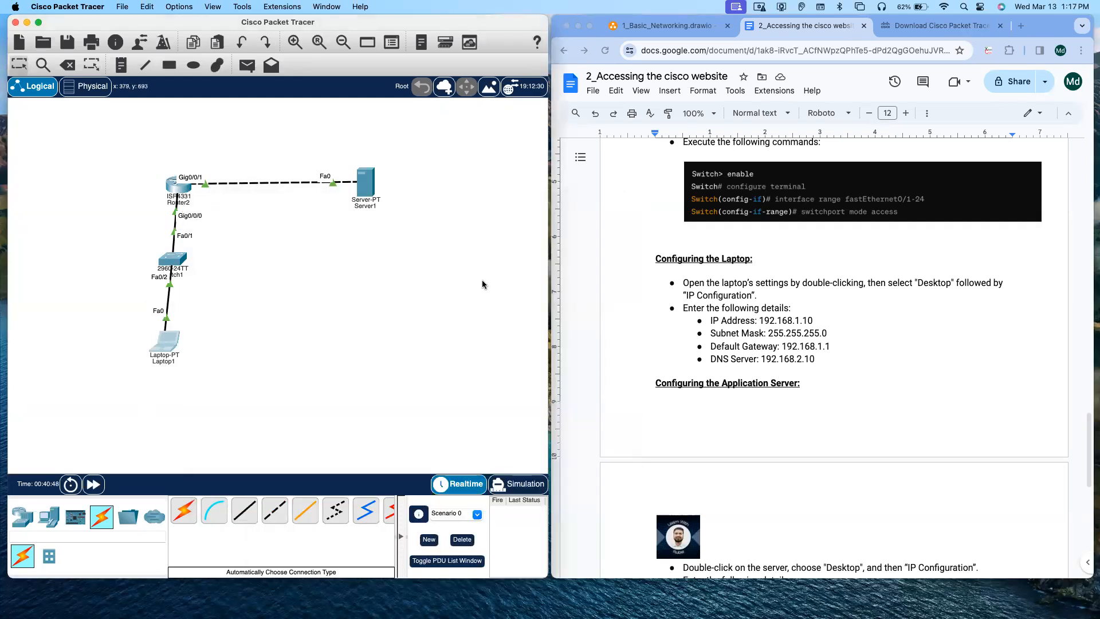
scroll(737, 358, "down", 3)
scroll(737, 358, "down", 7)
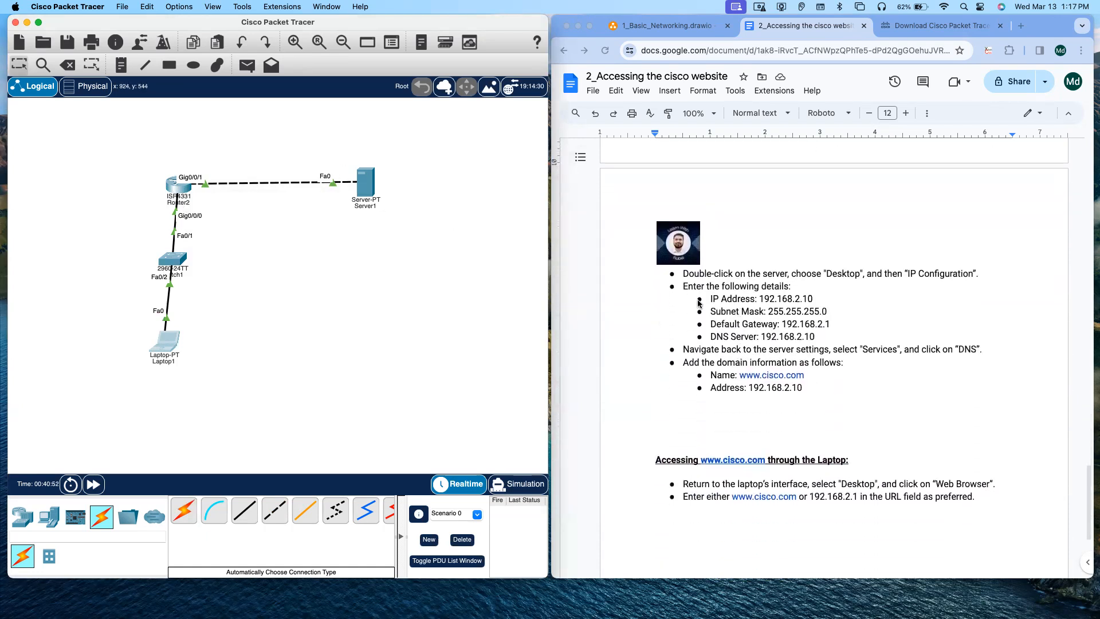
double_click(365, 182)
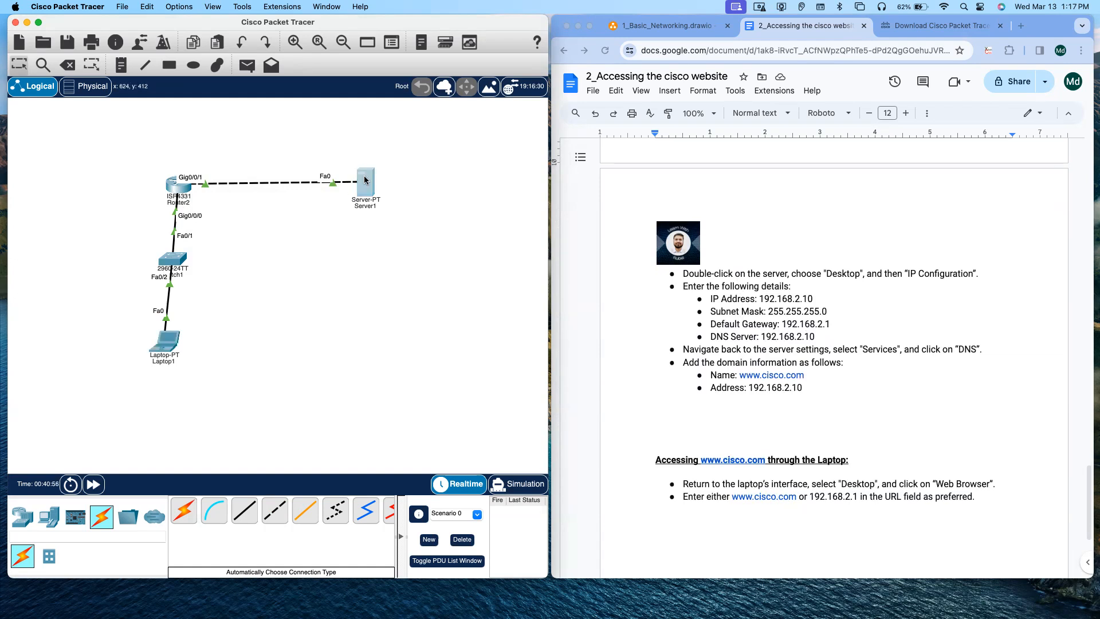
left_click_drag(621, 150, 329, 195)
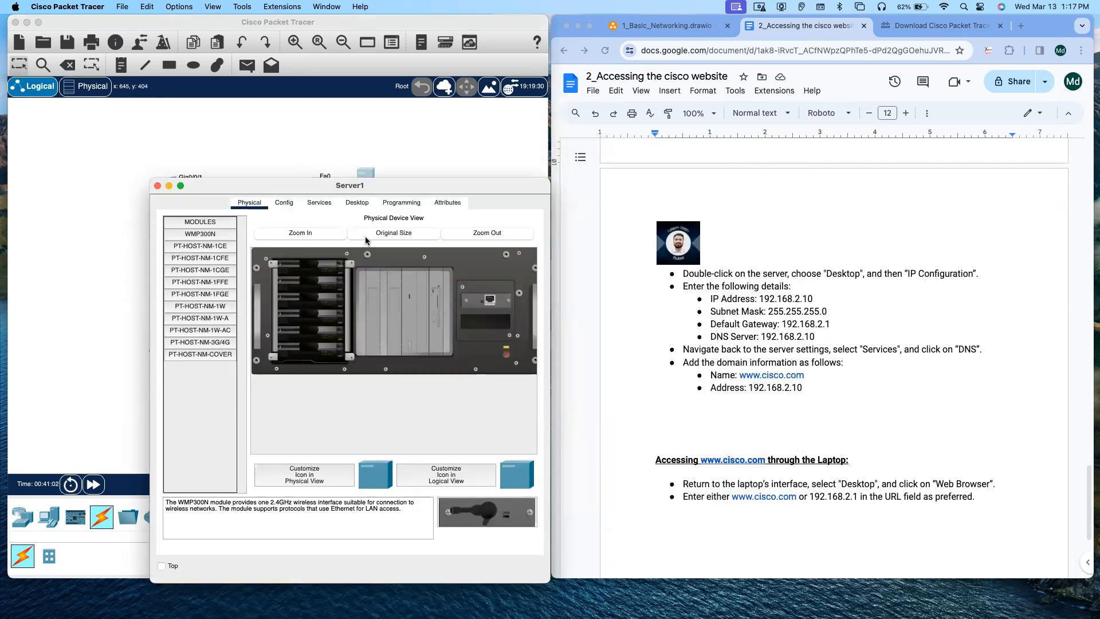
left_click(357, 203)
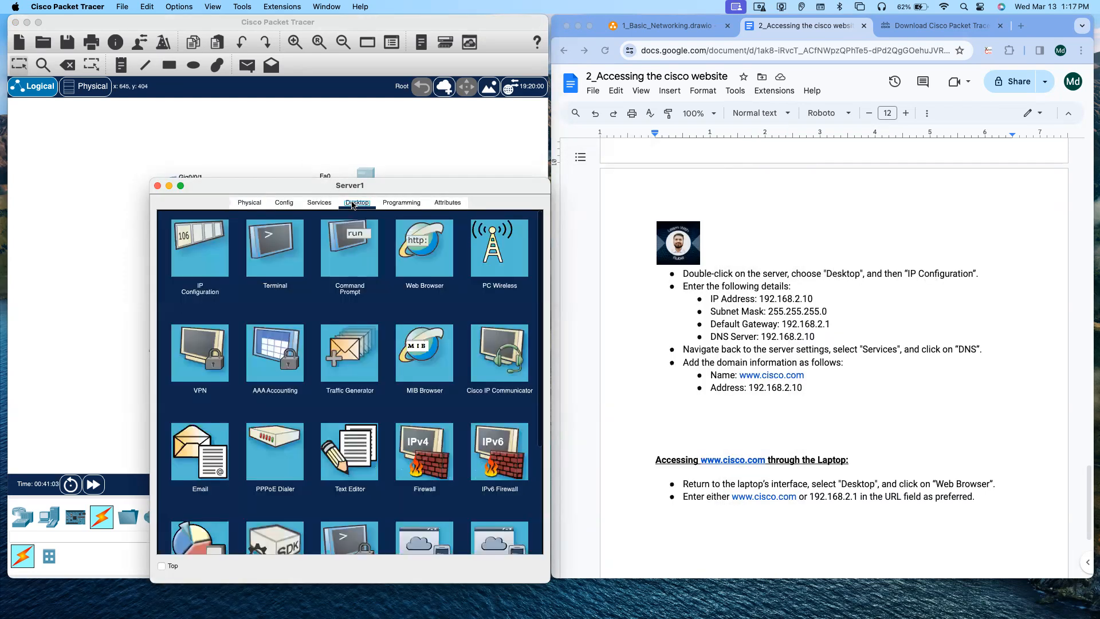
left_click(222, 244)
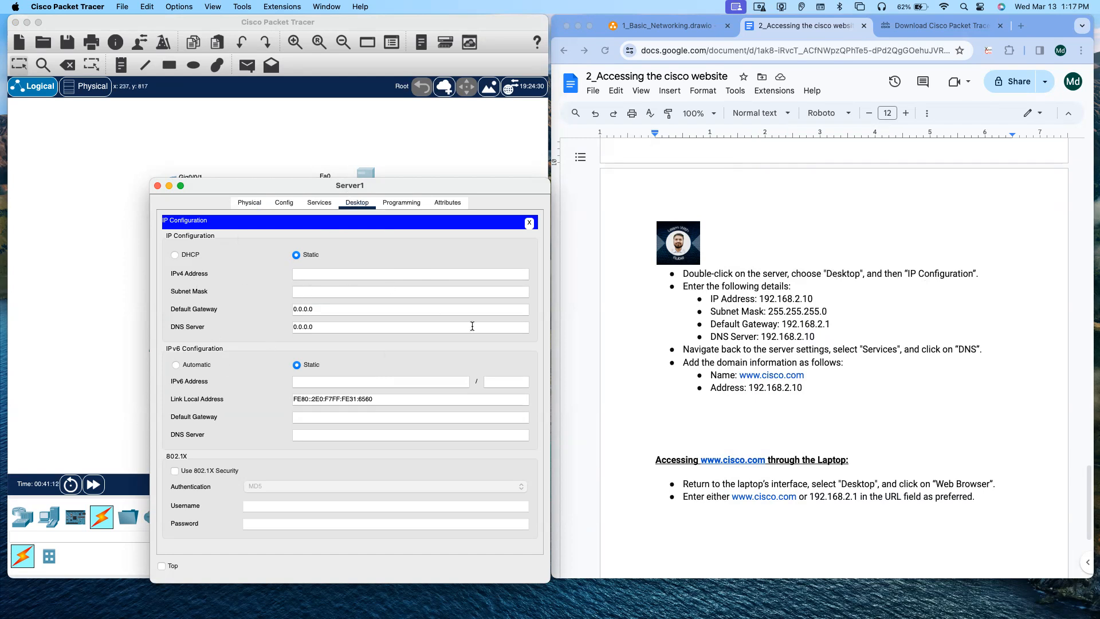
type("192.168.2.10")
left_click(312, 291)
Step: Set the server's default gateway to 192.168.2.1 and DNS server to 192.168.2.10, then close IP Configuration
left_click(328, 308)
type("192.16")
key("Tab")
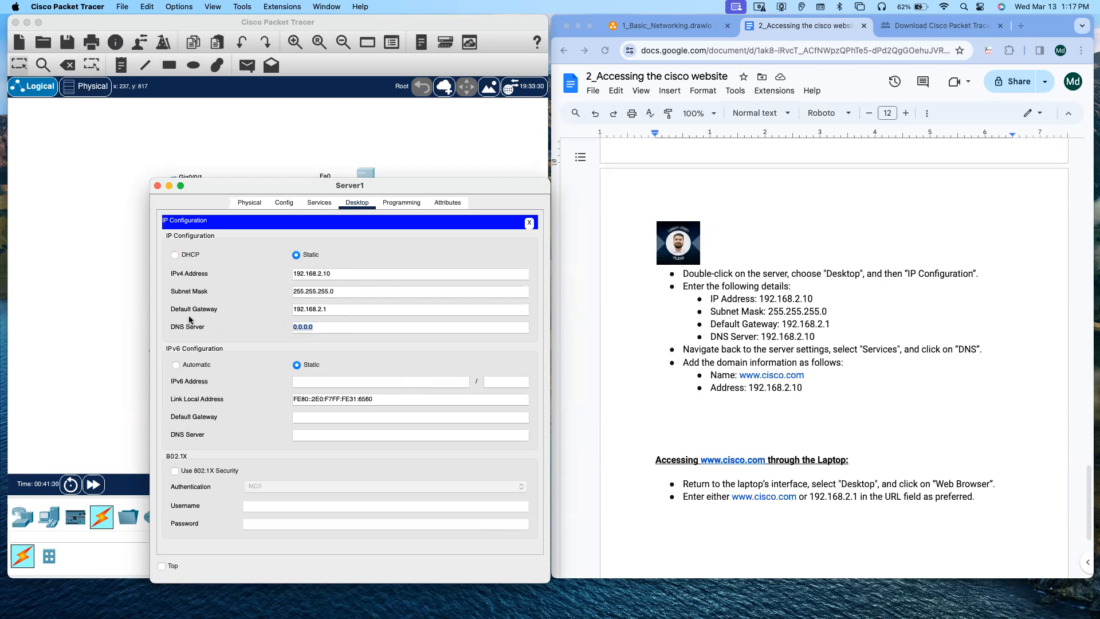
type("192.168.2.10-")
left_click(529, 222)
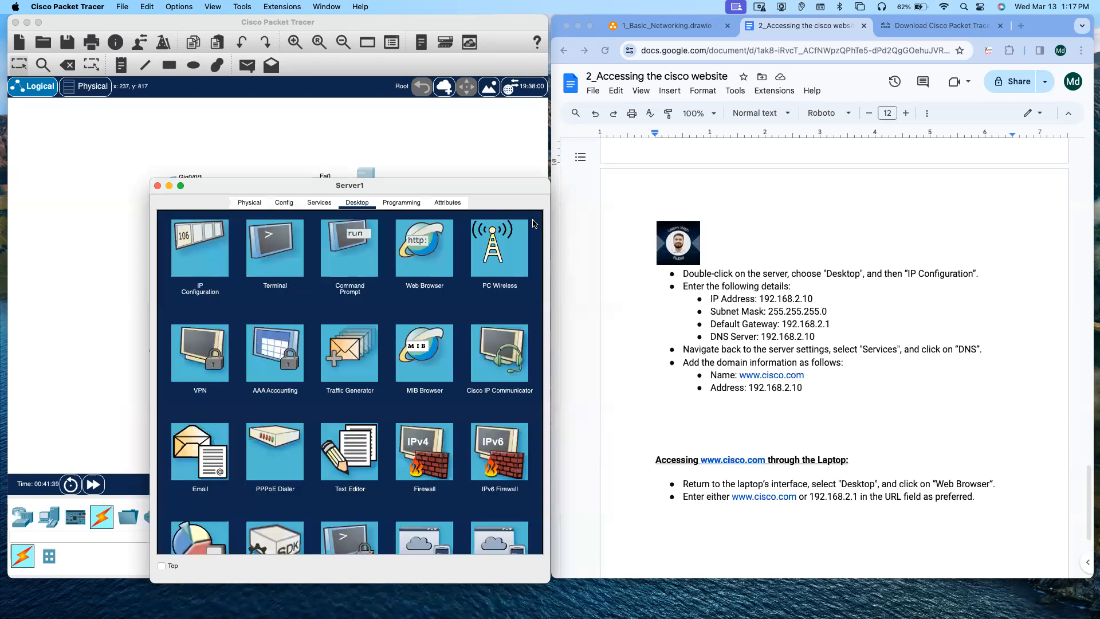
left_click(170, 186)
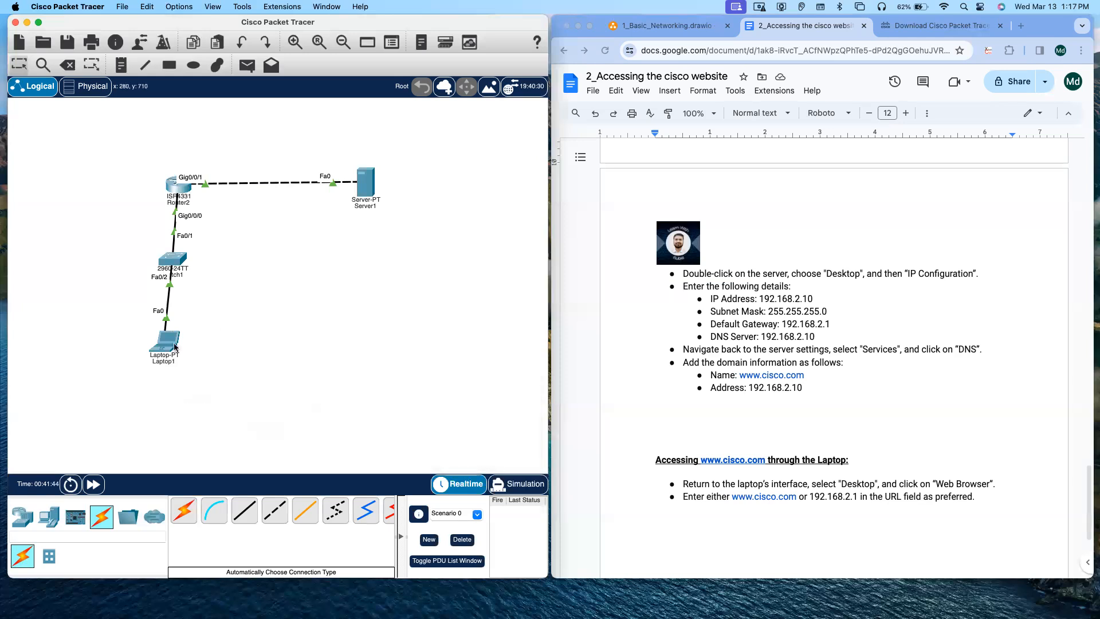
left_click(175, 347)
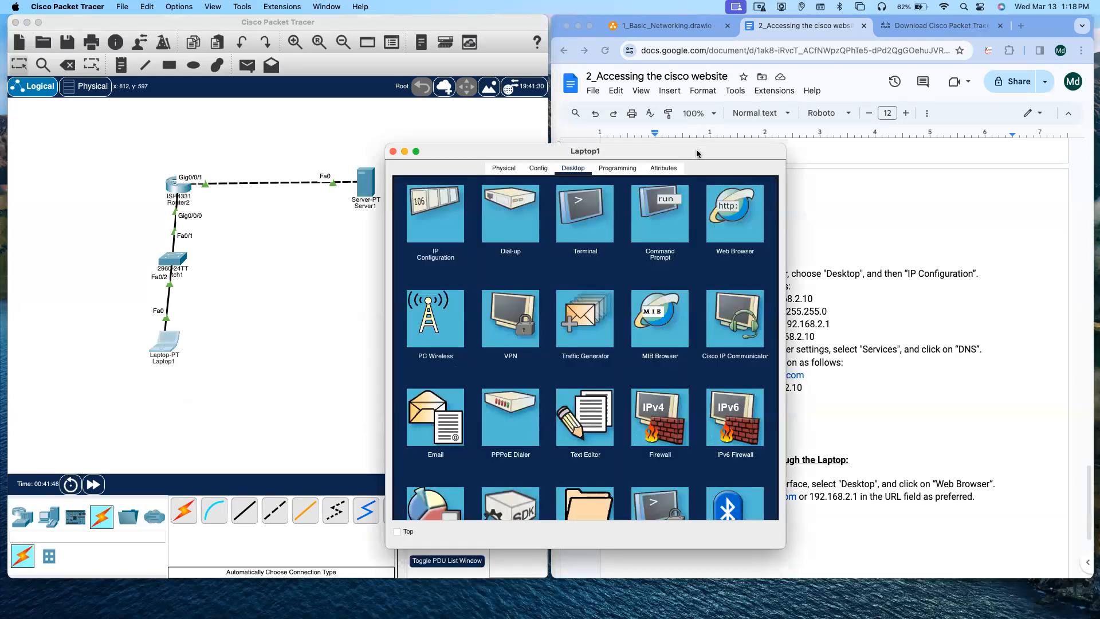
left_click_drag(697, 154, 462, 224)
left_click(498, 283)
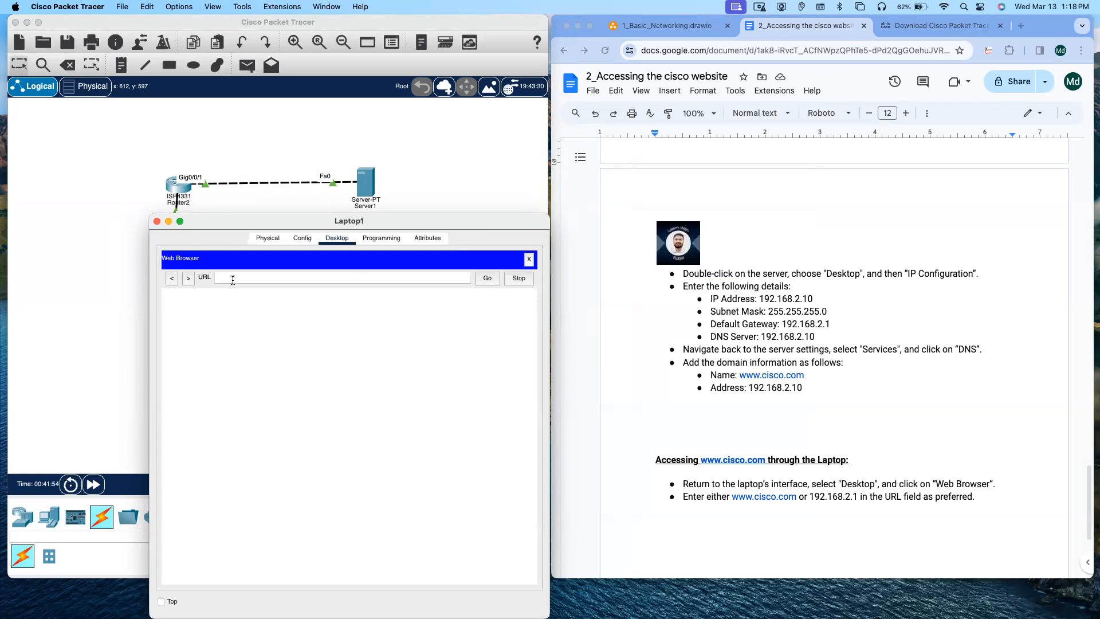
type("www.cisco.com")
key("Return")
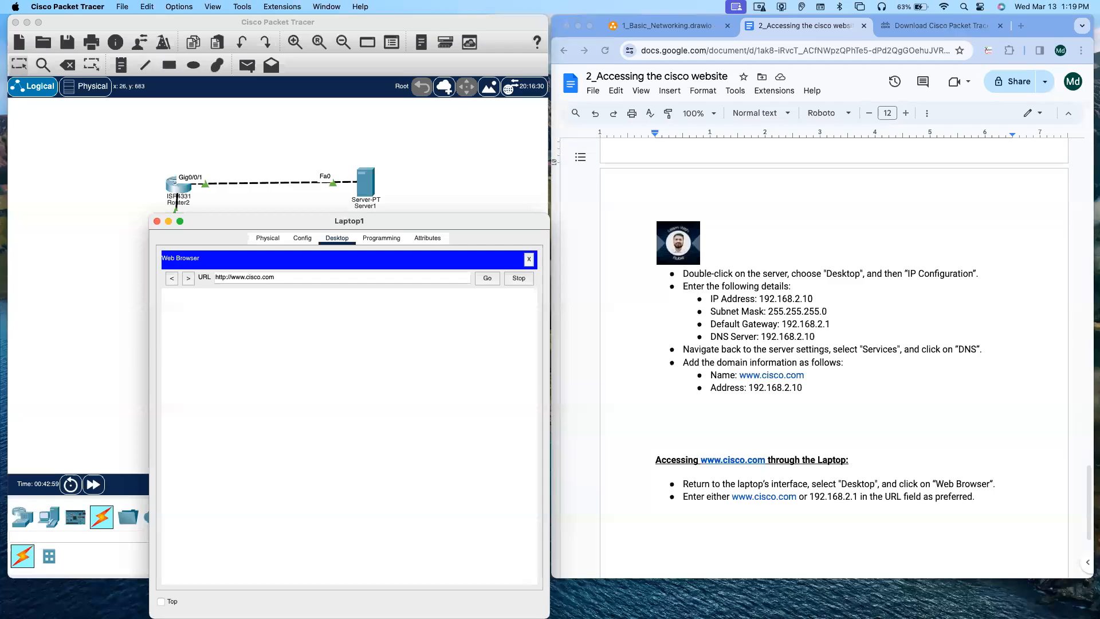
key("Return")
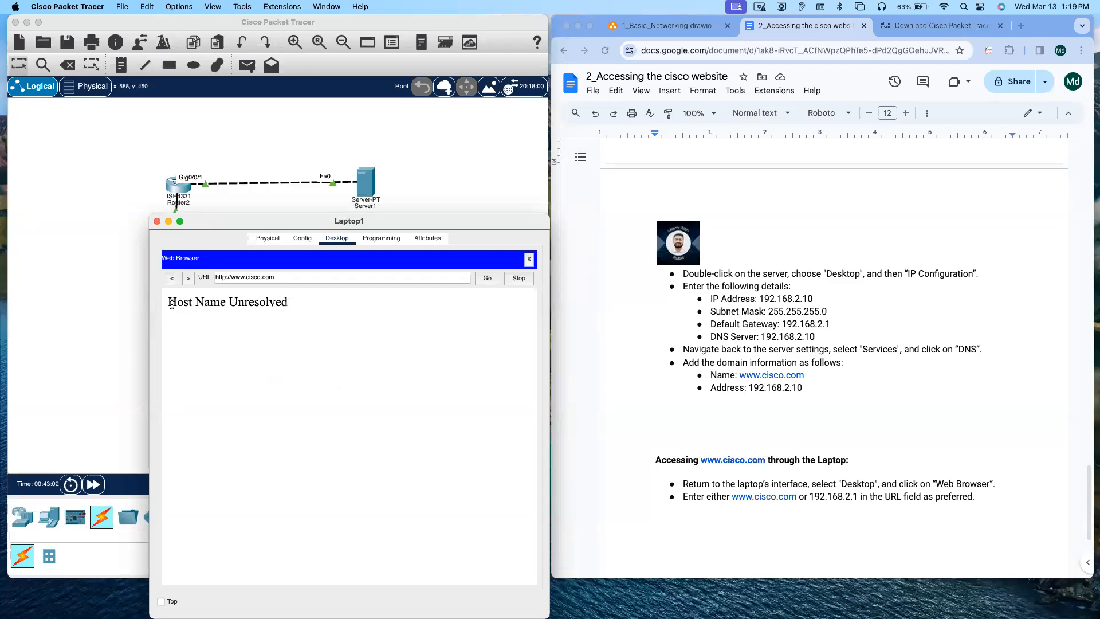
Step: Browse the laptop to the server's address 192.168.2.10 instead
left_click_drag(171, 303, 302, 312)
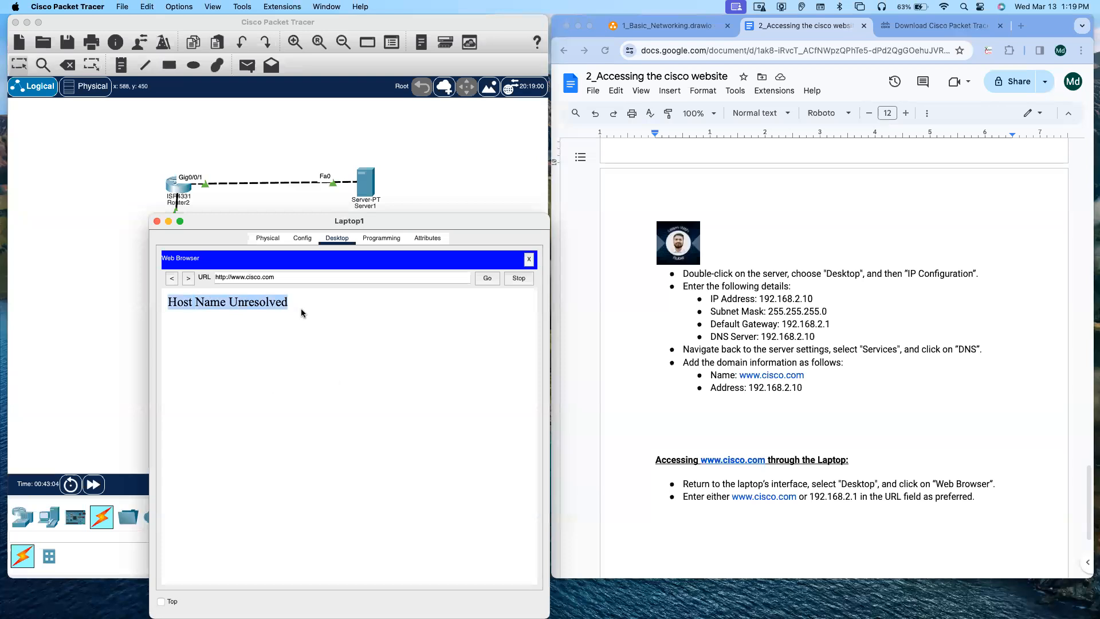
left_click(301, 310)
left_click_drag(278, 273, 209, 267)
left_click(355, 367)
left_click(279, 277)
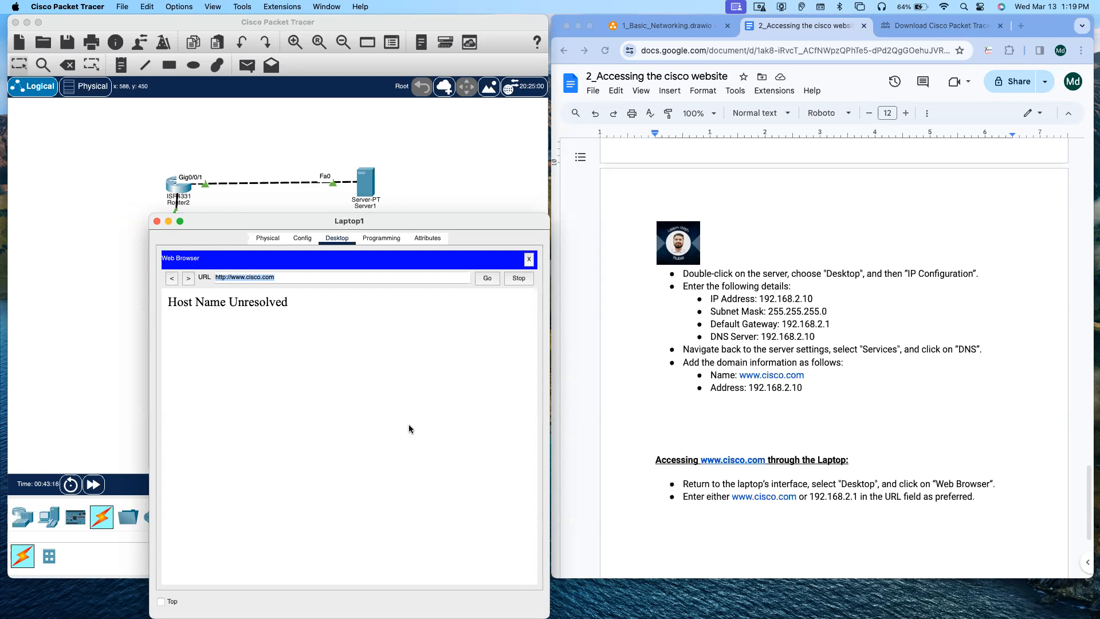
type("192.168.2.10")
left_click(488, 279)
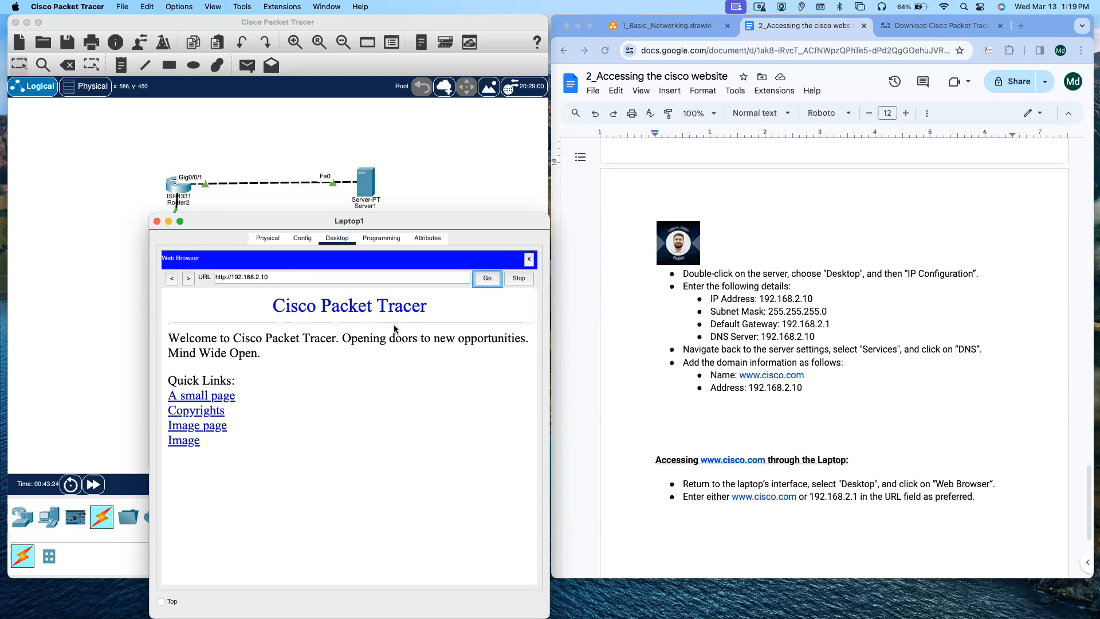
left_click(280, 278)
left_click_drag(270, 277, 240, 271)
left_click(293, 277)
left_click(529, 260)
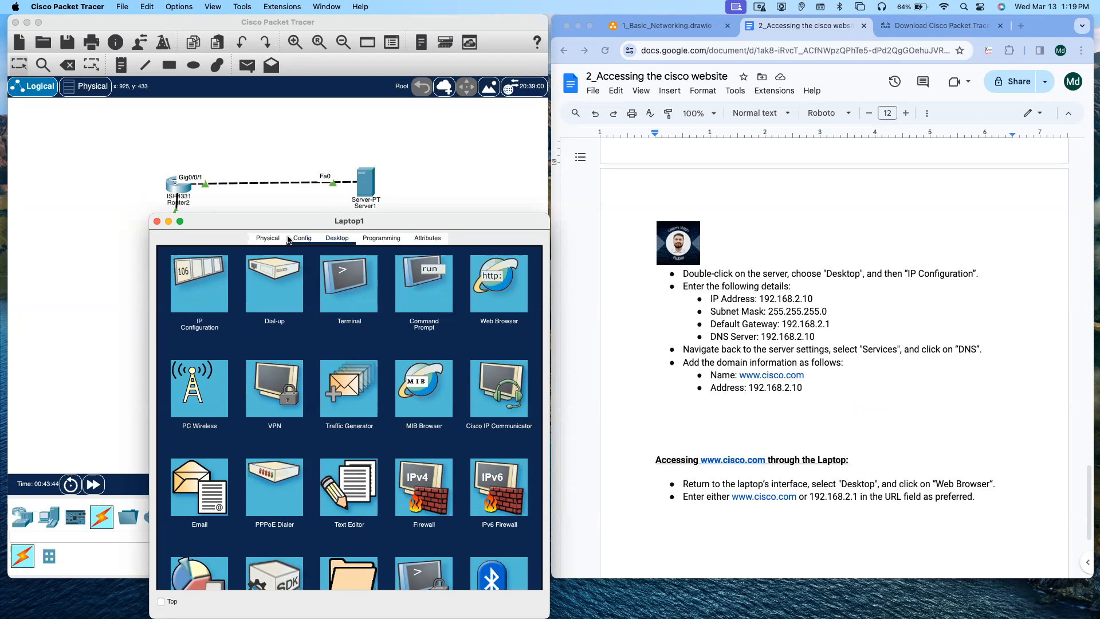
left_click(157, 221)
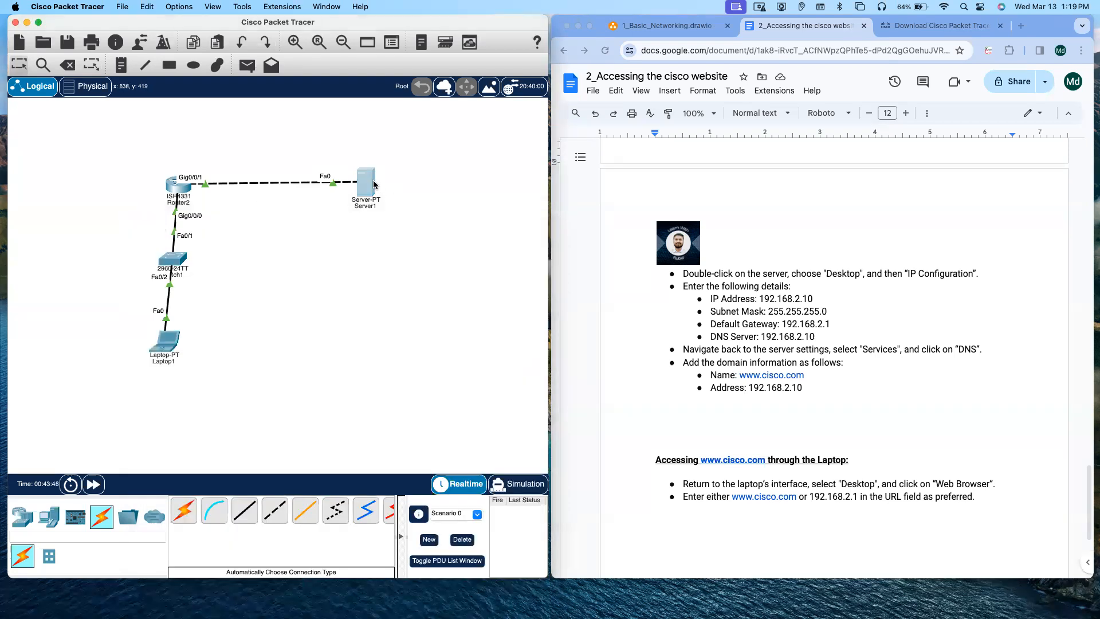
double_click(373, 183)
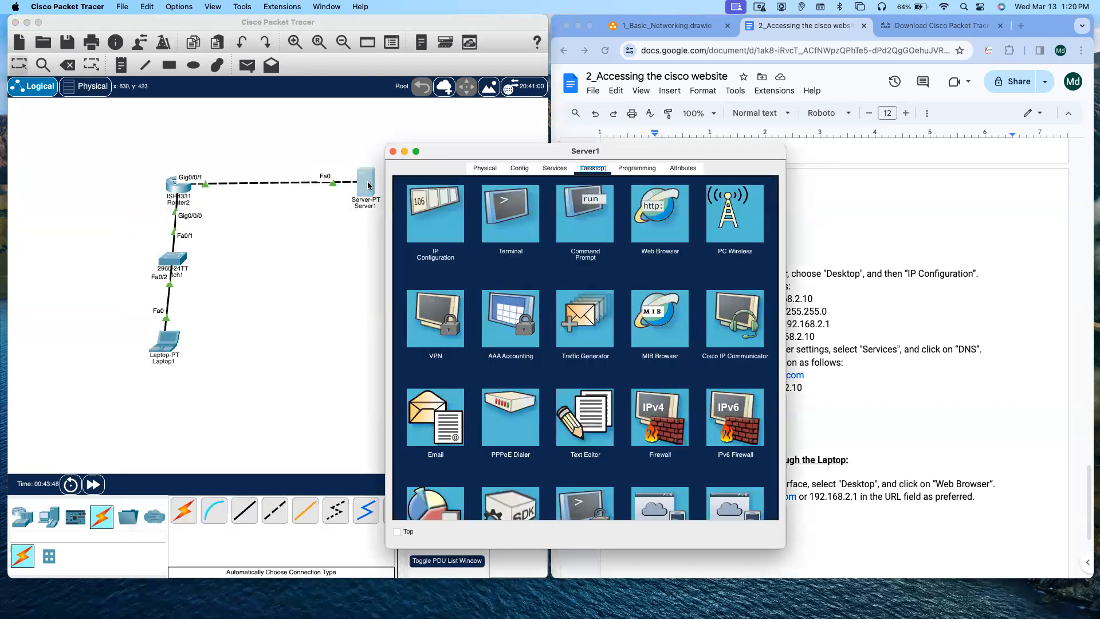
left_click_drag(510, 146, 243, 165)
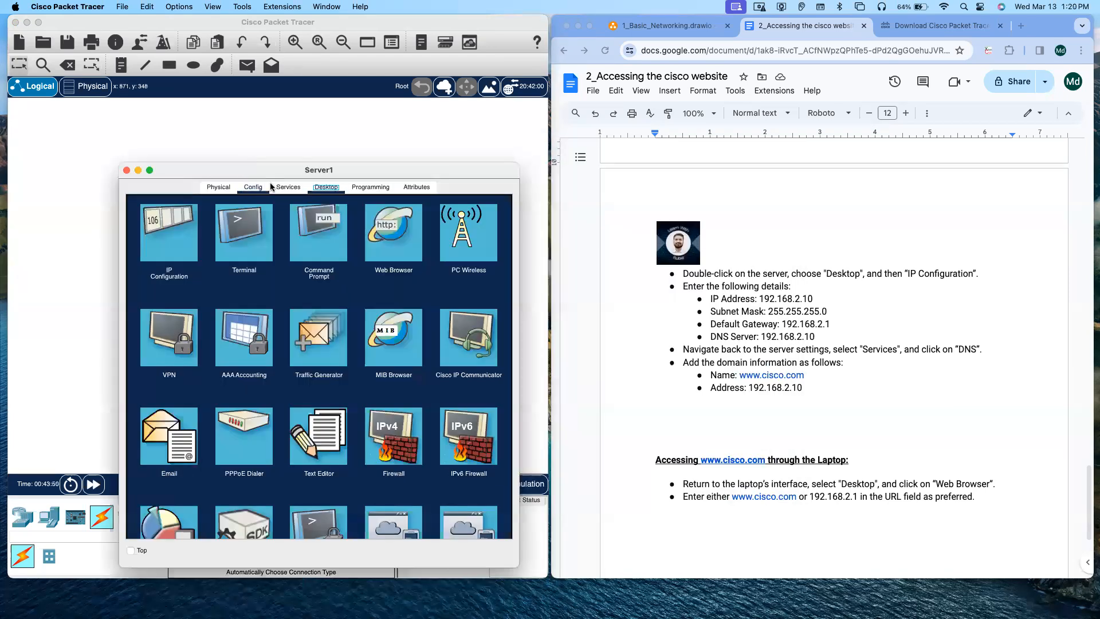
left_click(286, 187)
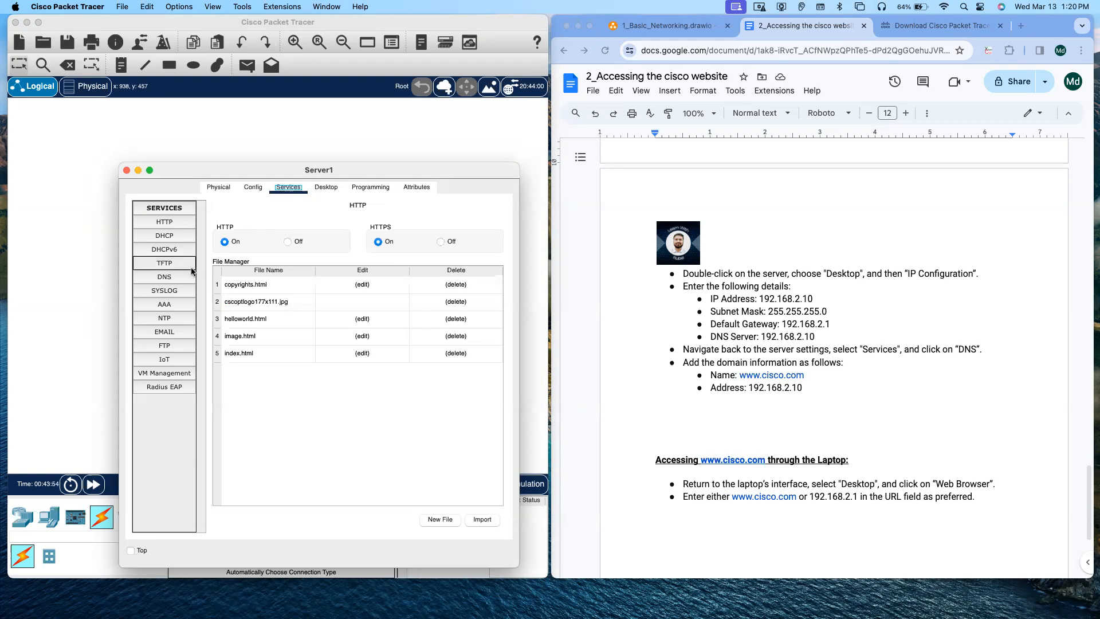
left_click(173, 276)
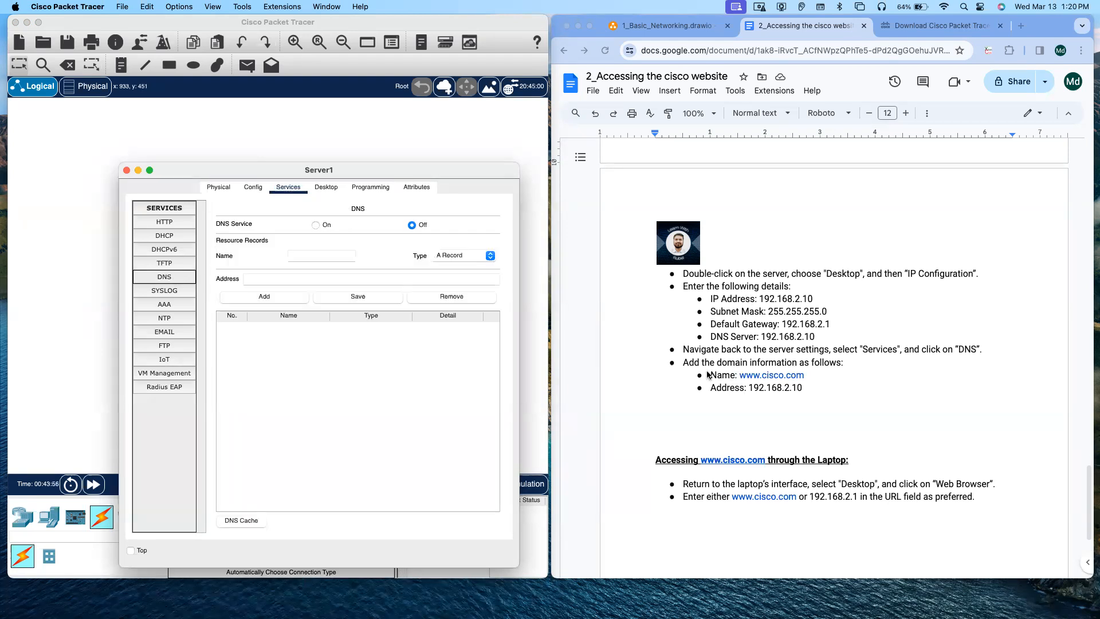
left_click(304, 258)
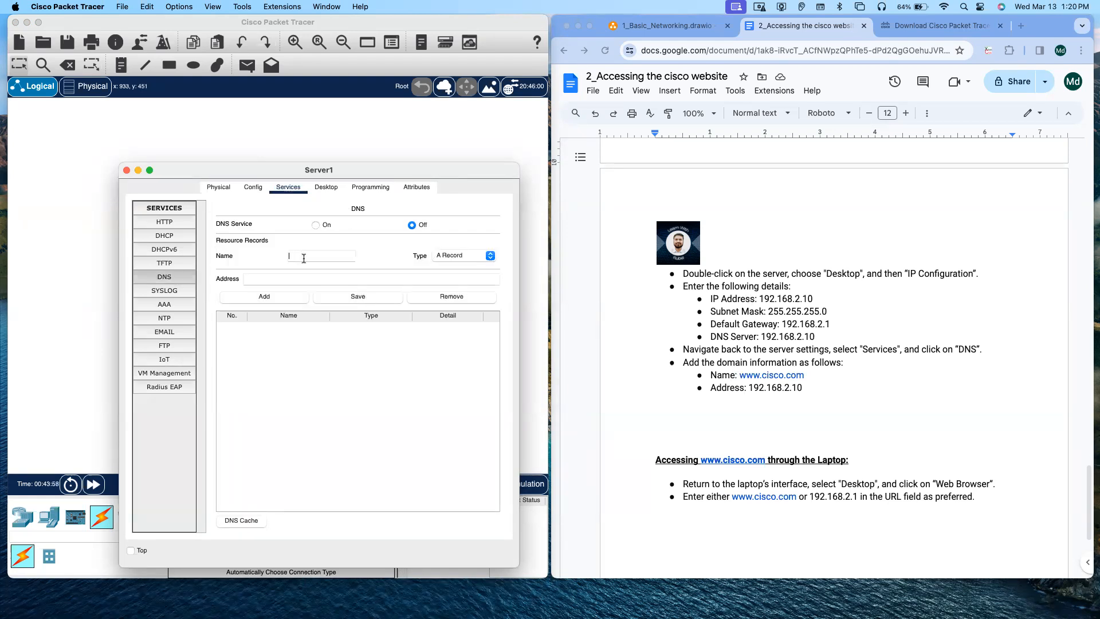
type("www.cisco.com")
left_click(317, 224)
left_click(126, 170)
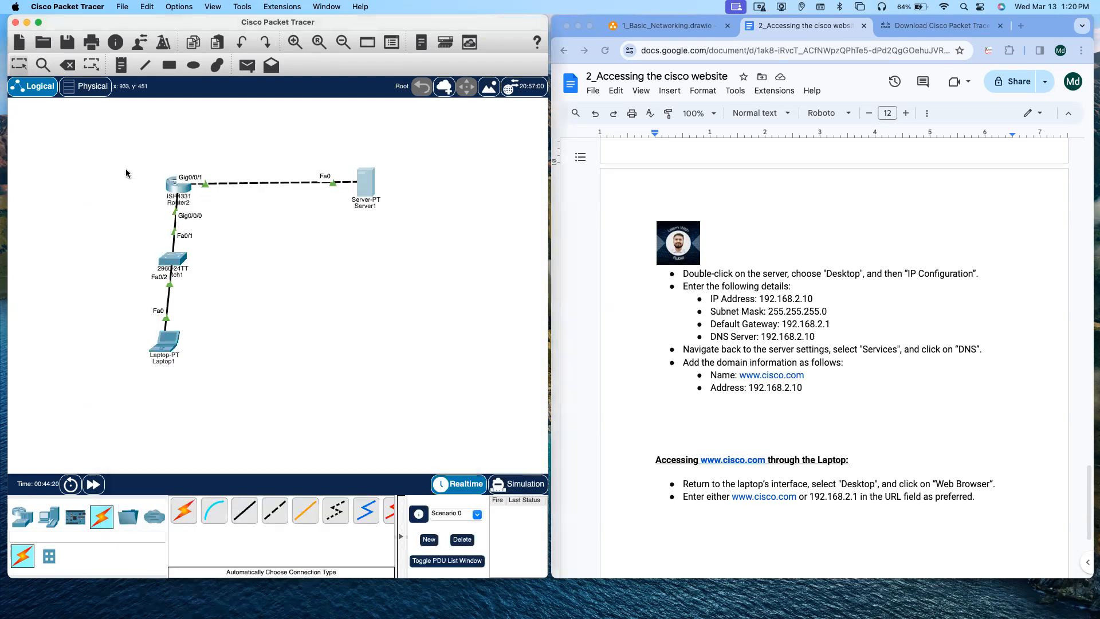
double_click(167, 342)
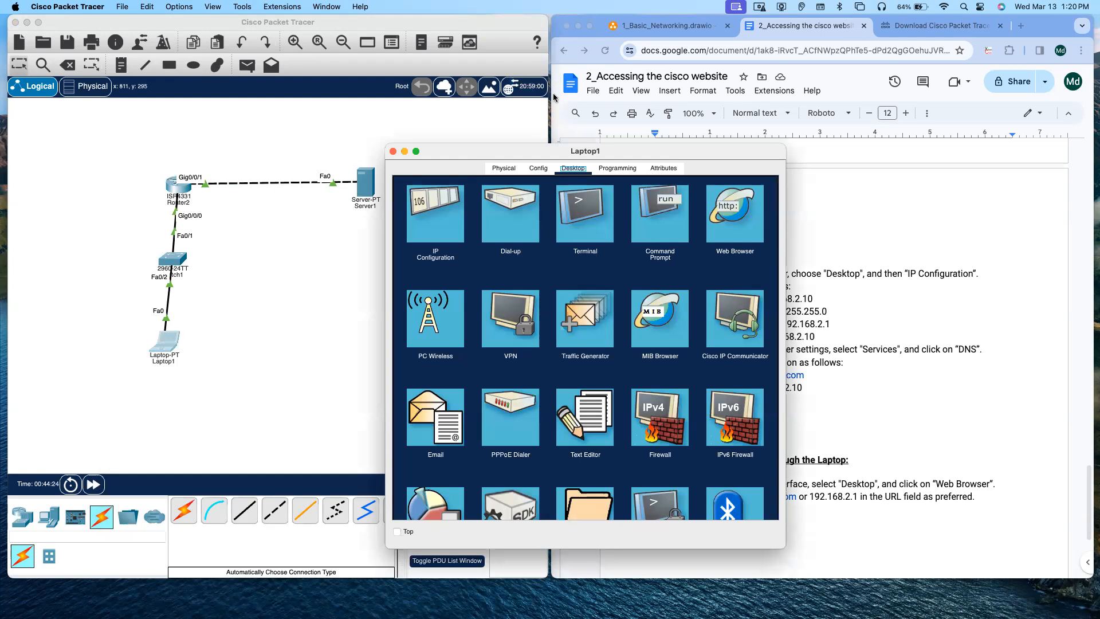
left_click_drag(512, 155, 328, 153)
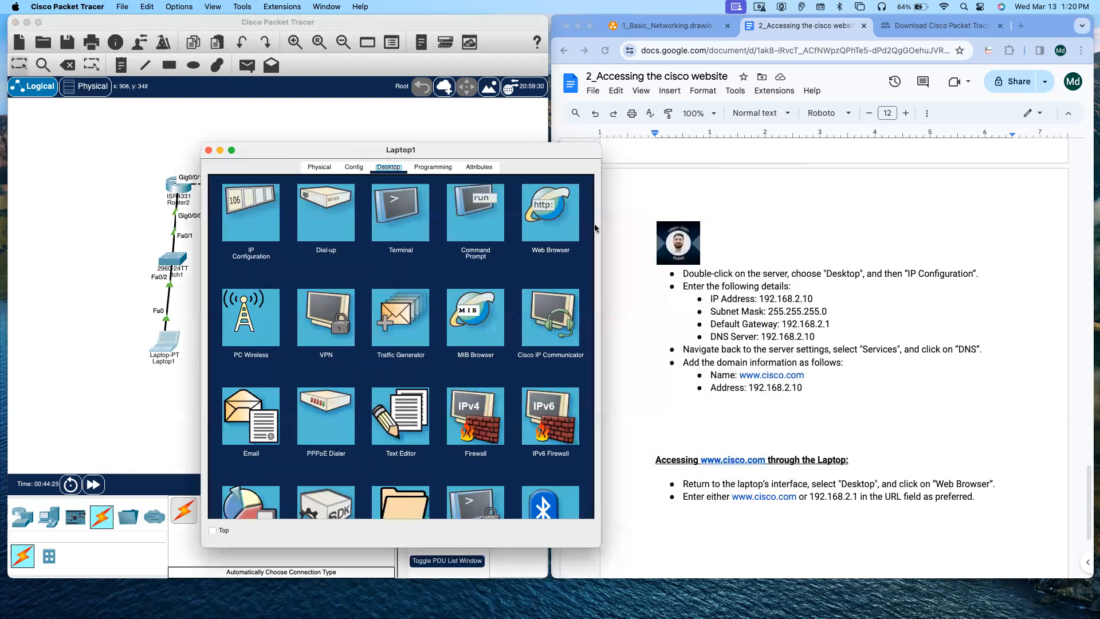
left_click(546, 219)
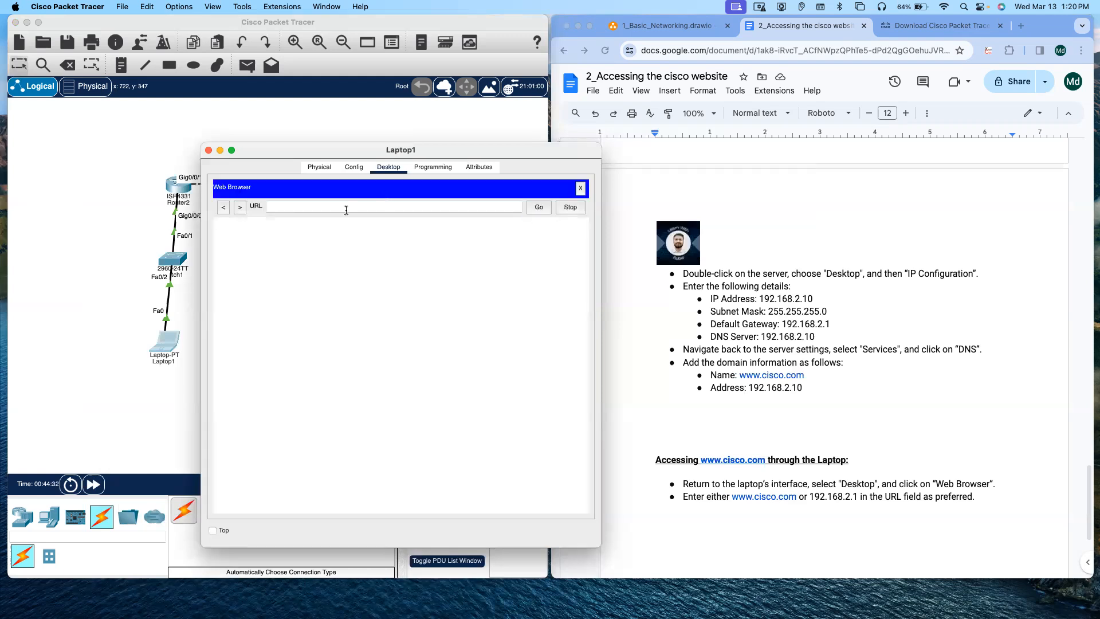
type("www.cisco.com")
key("Return")
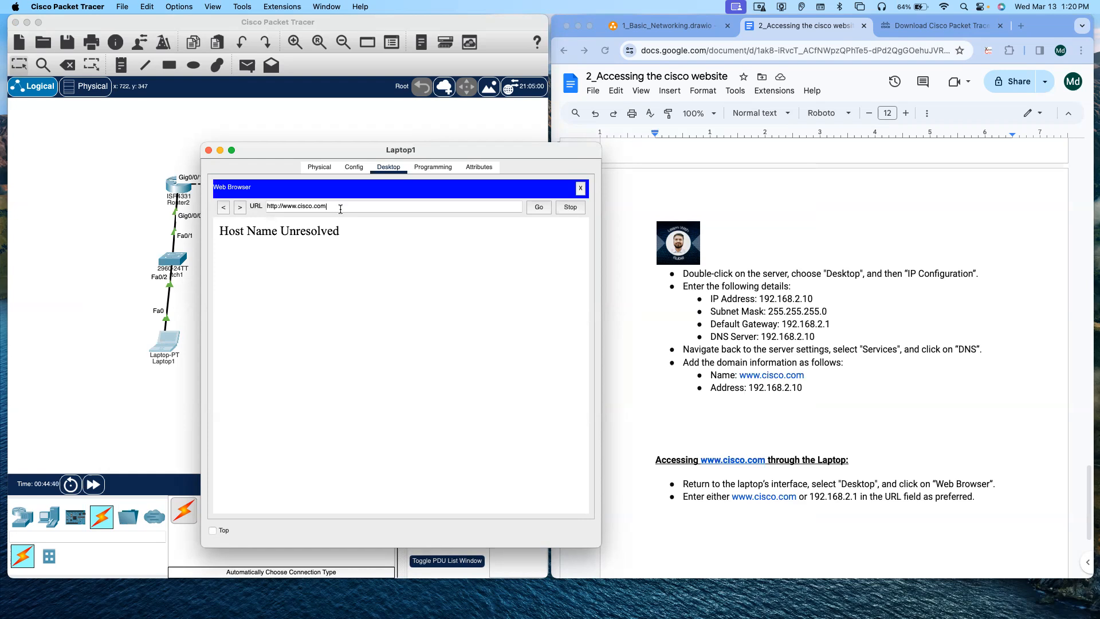
left_click_drag(343, 153, 229, 311)
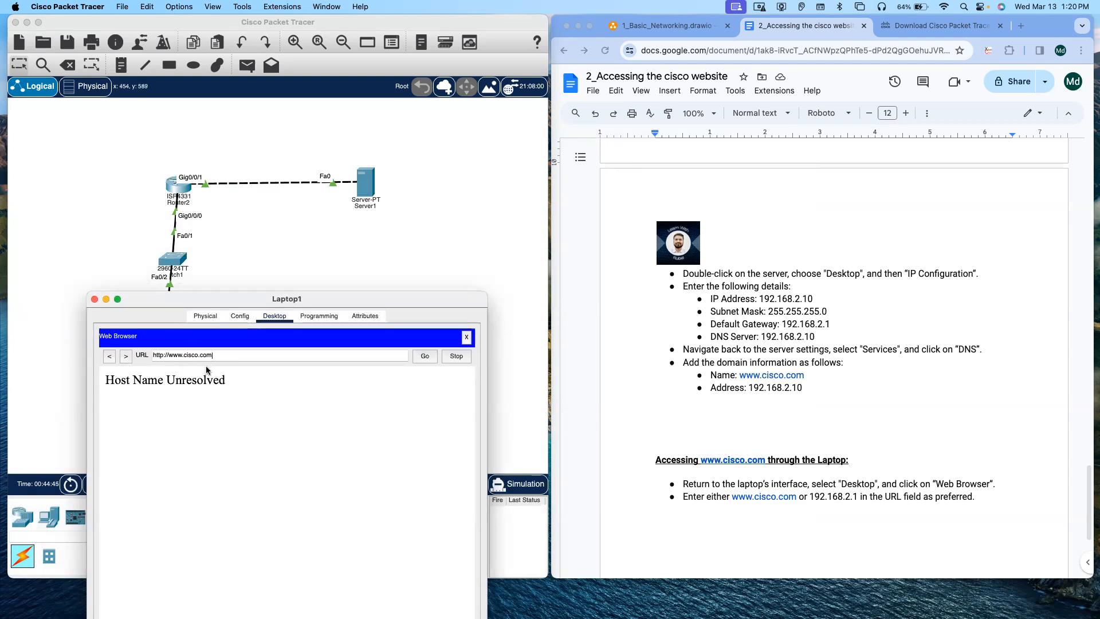
left_click(370, 178)
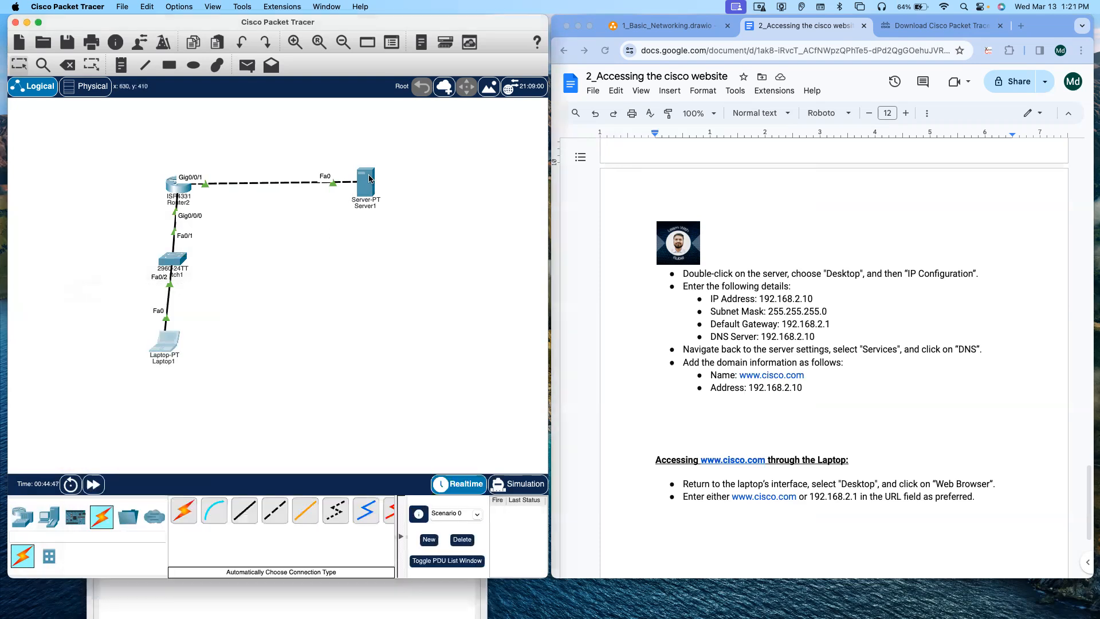
double_click(369, 179)
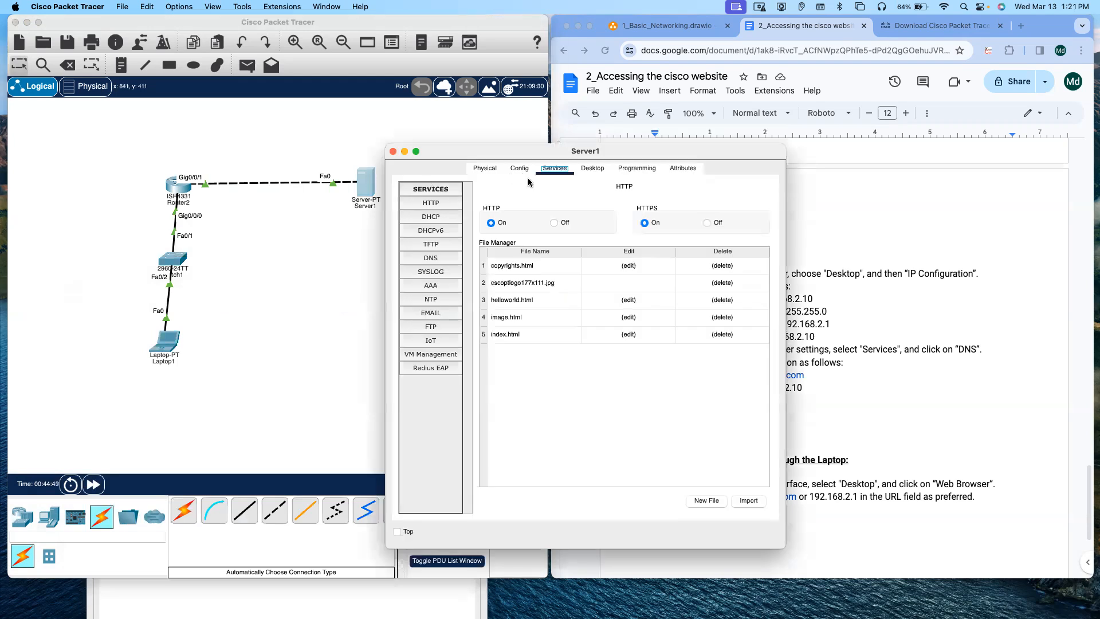
left_click(431, 258)
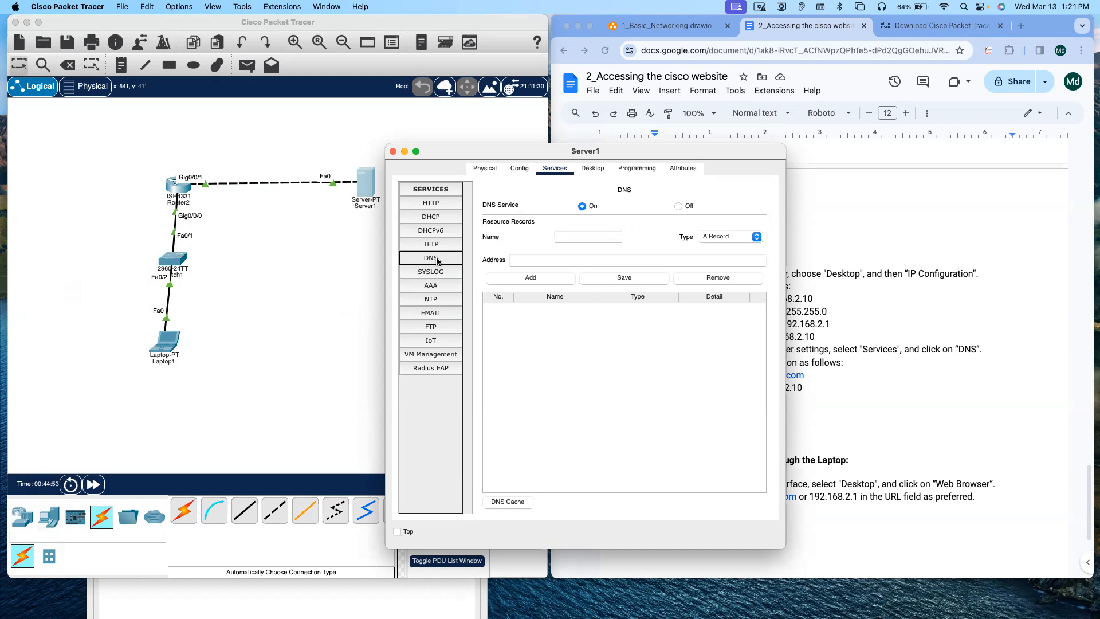
left_click_drag(498, 153, 500, 129)
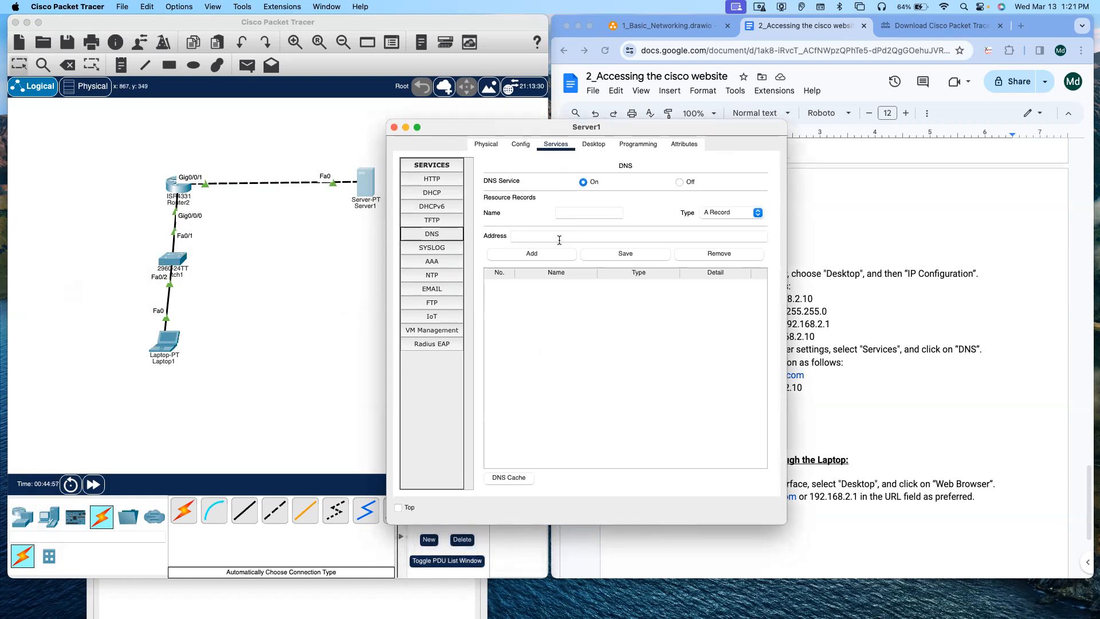
left_click_drag(538, 126, 331, 99)
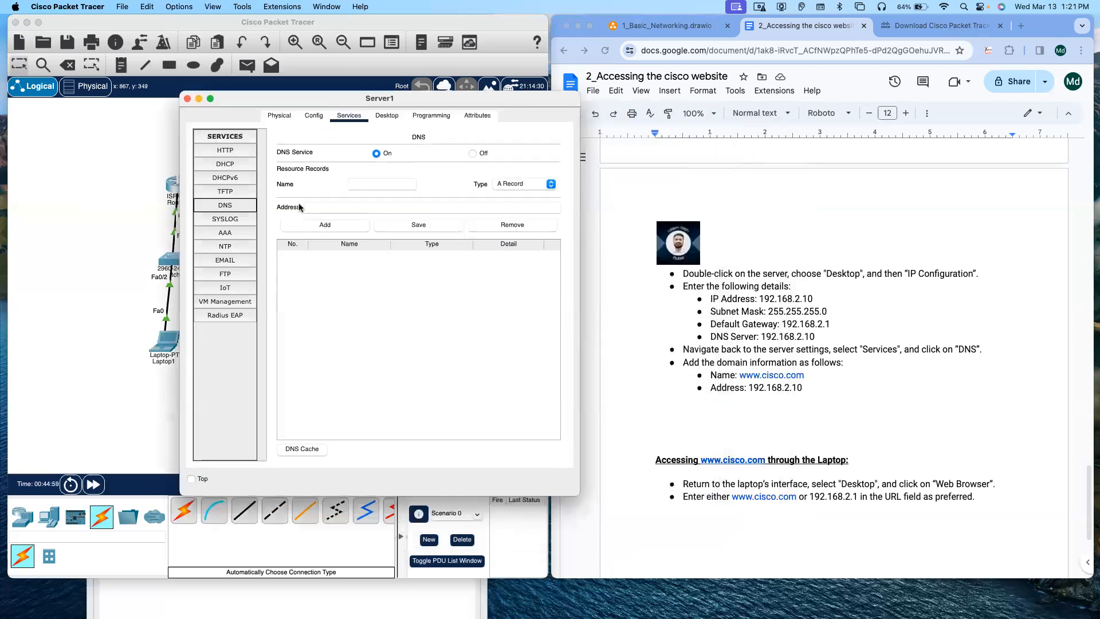
left_click(372, 183)
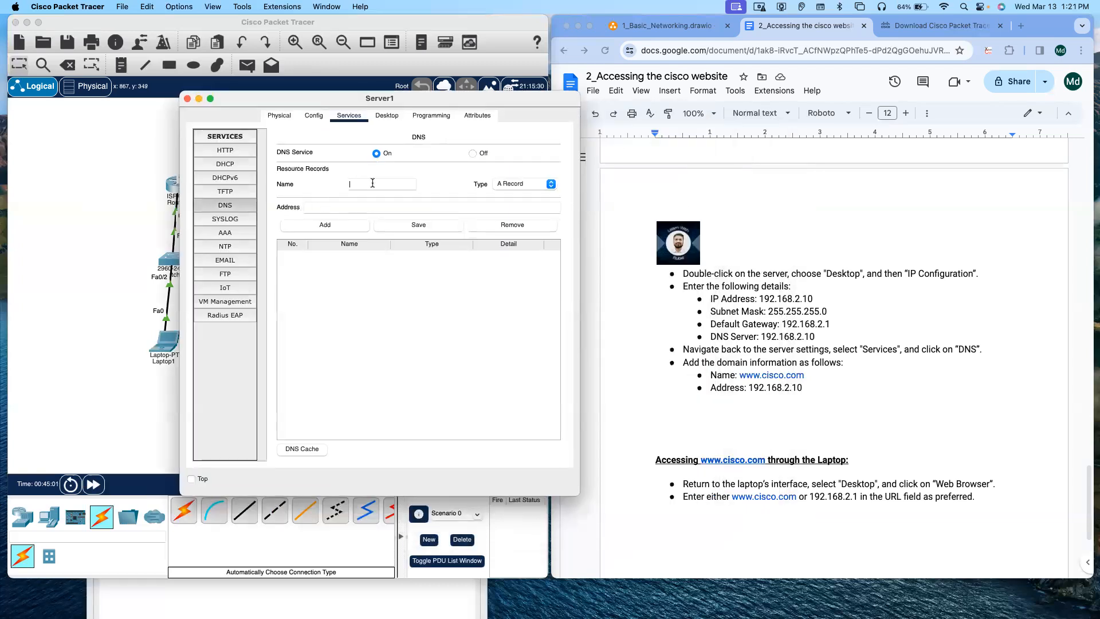
type("www.cisco.com")
left_click(342, 206)
type("192.168.2.10")
left_click(317, 226)
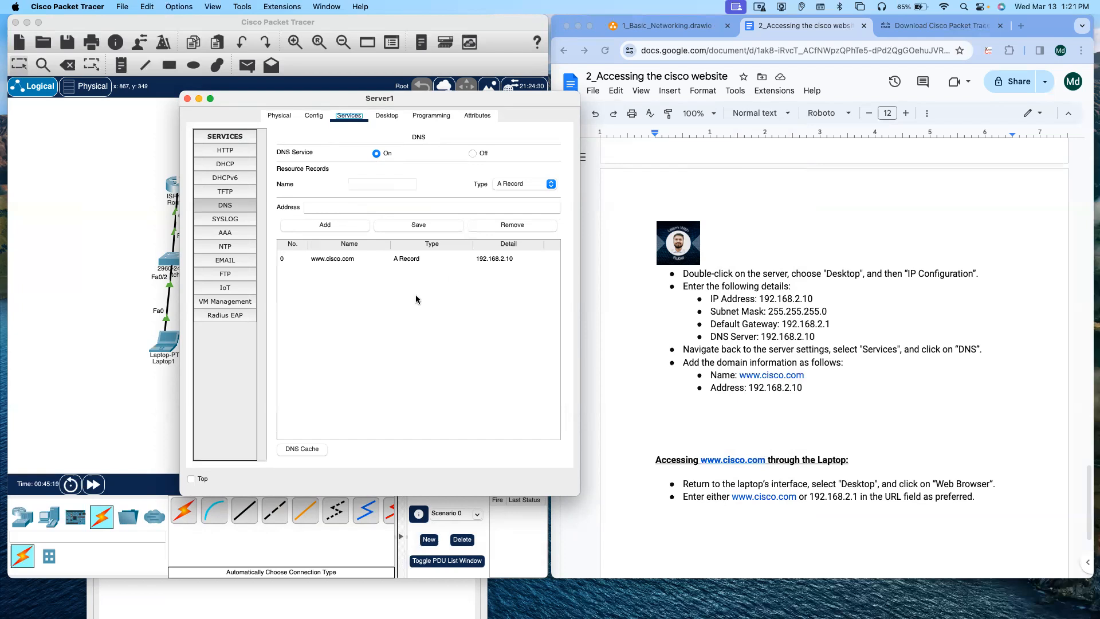
left_click(187, 99)
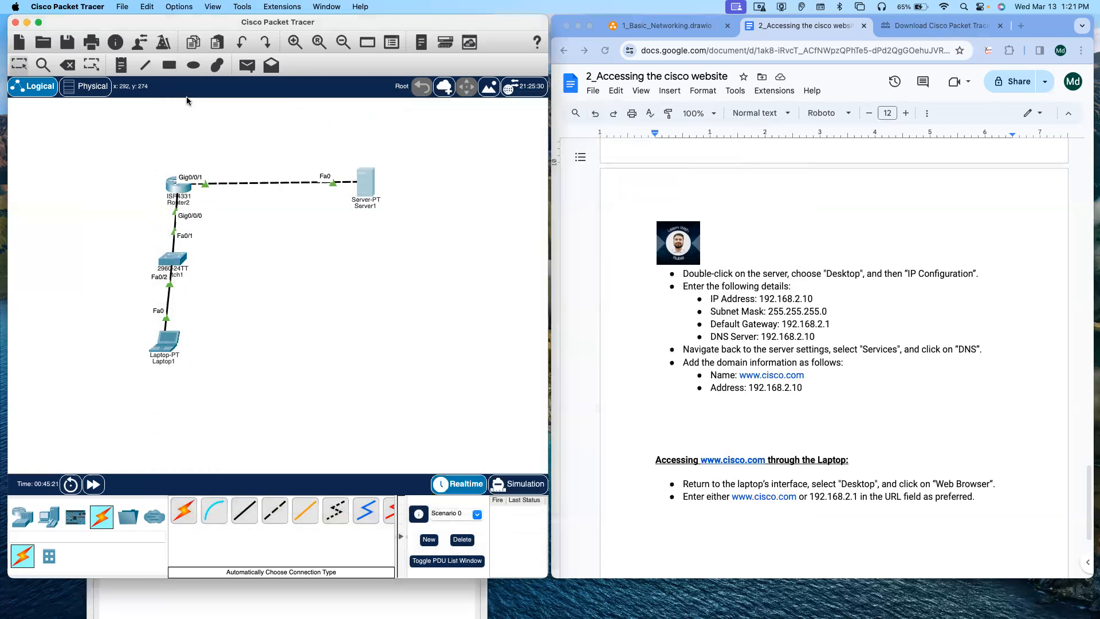
left_click(170, 346)
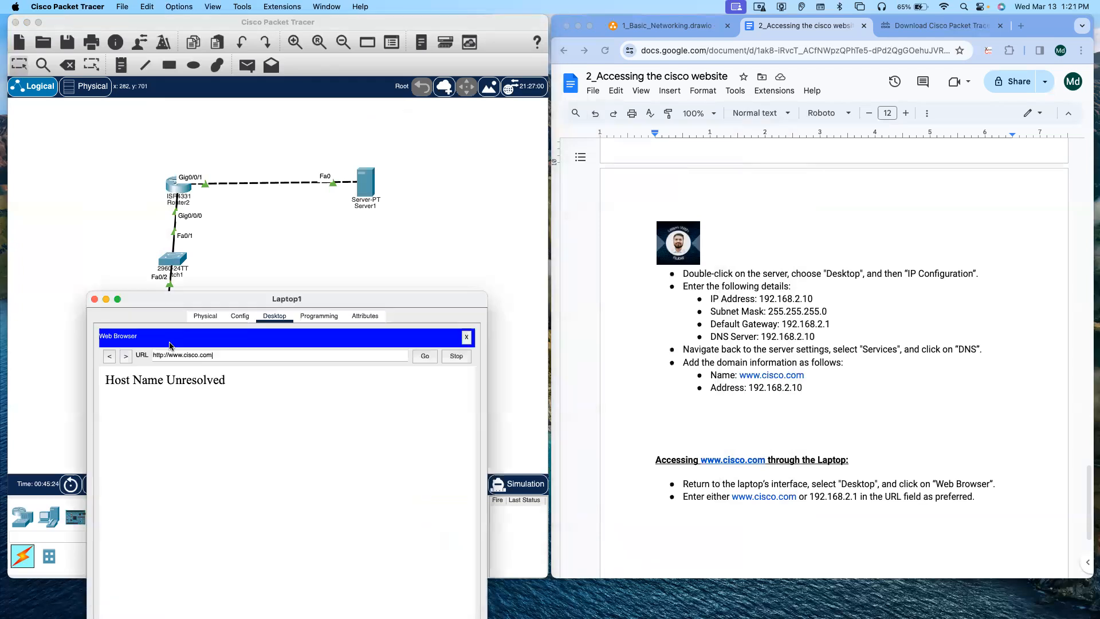
left_click(427, 357)
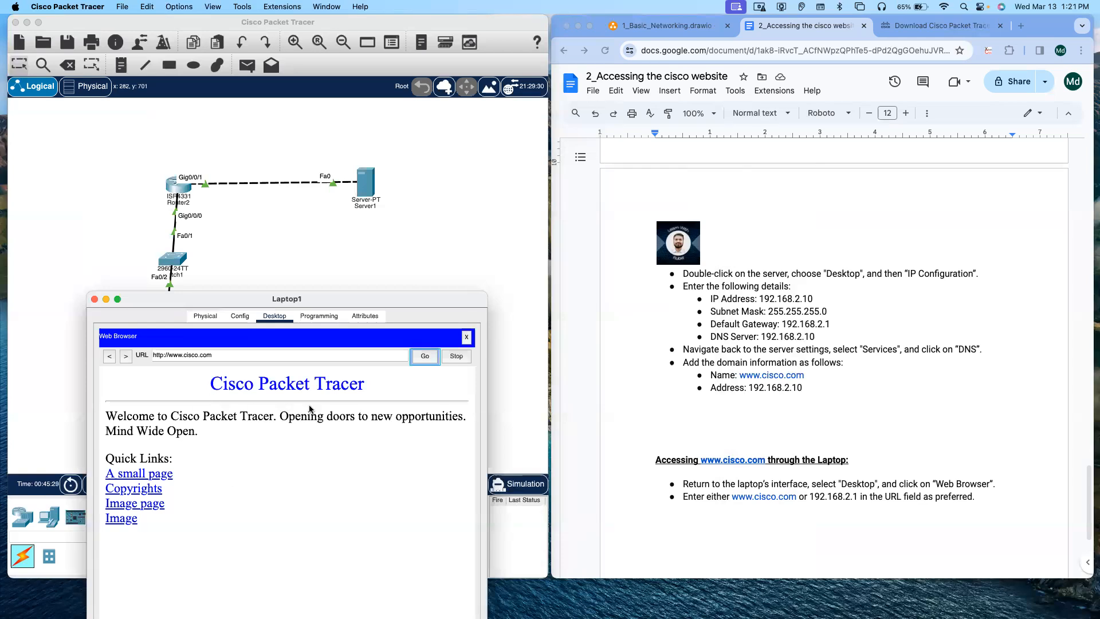
left_click(227, 358)
left_click(467, 337)
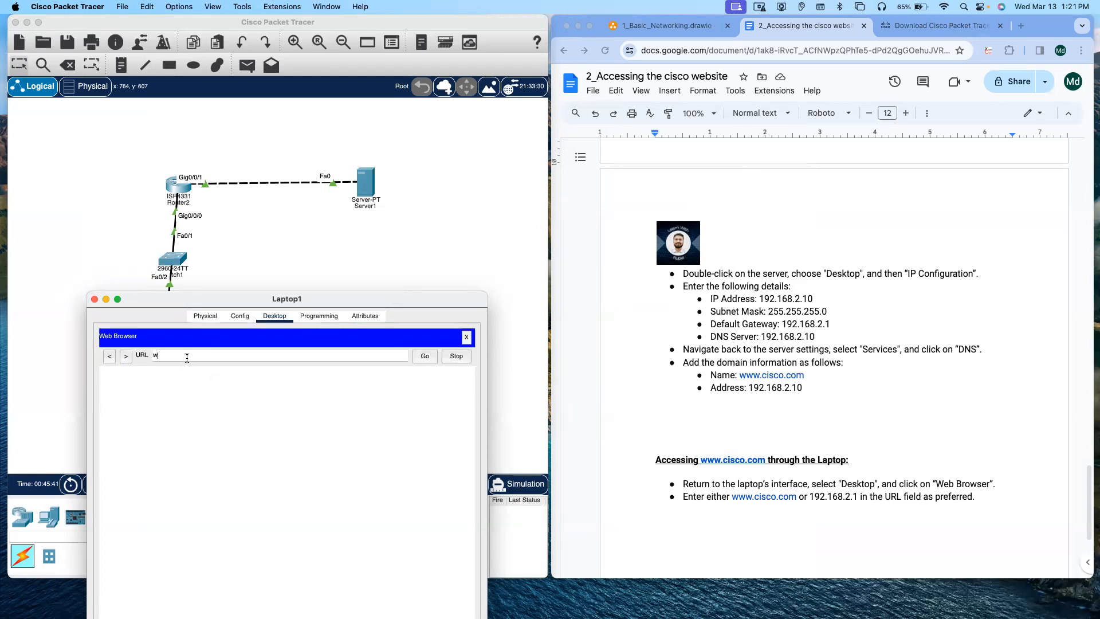
type("www.cisco.com")
key("Return")
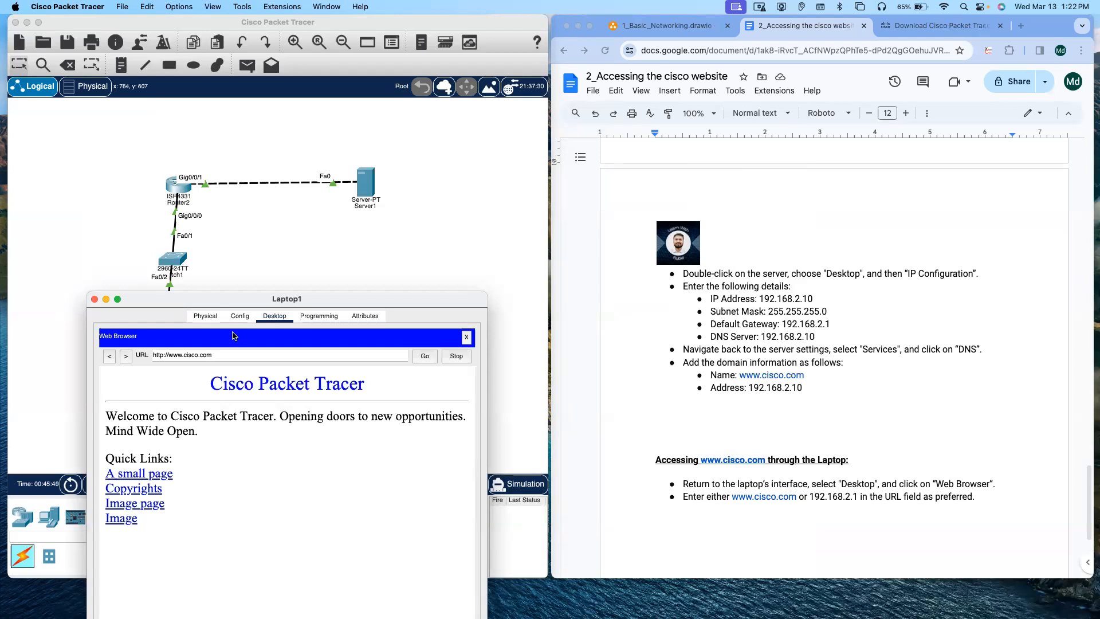
left_click_drag(255, 303, 269, 228)
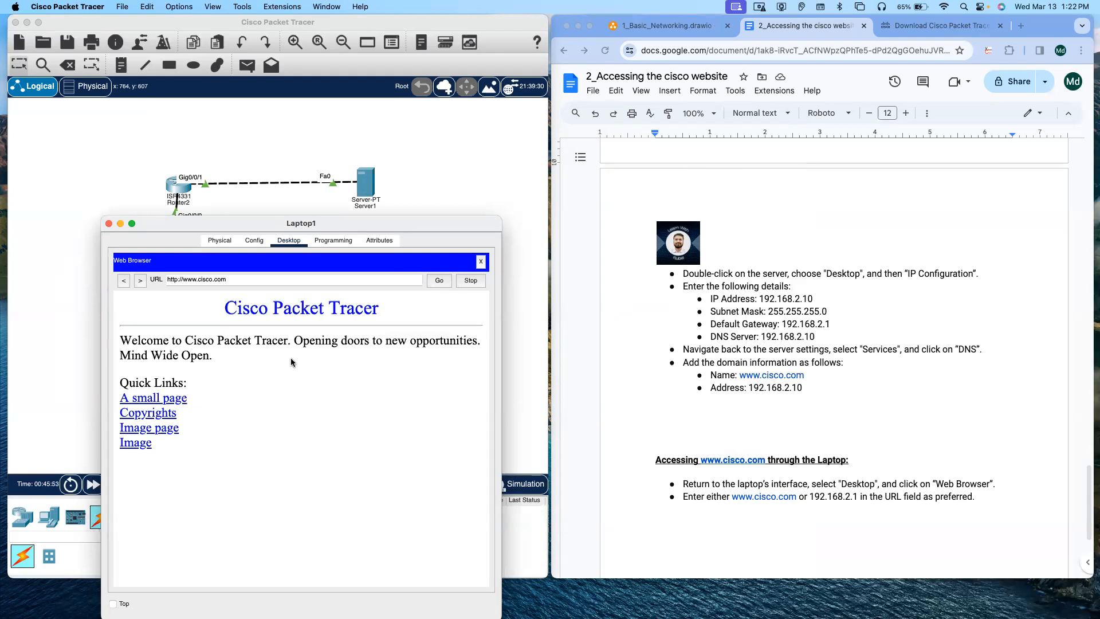
left_click(481, 262)
Step: Open the server and examine its HTTP file manager, new-file editor, and Physical and Desktop tabs
left_click(364, 179)
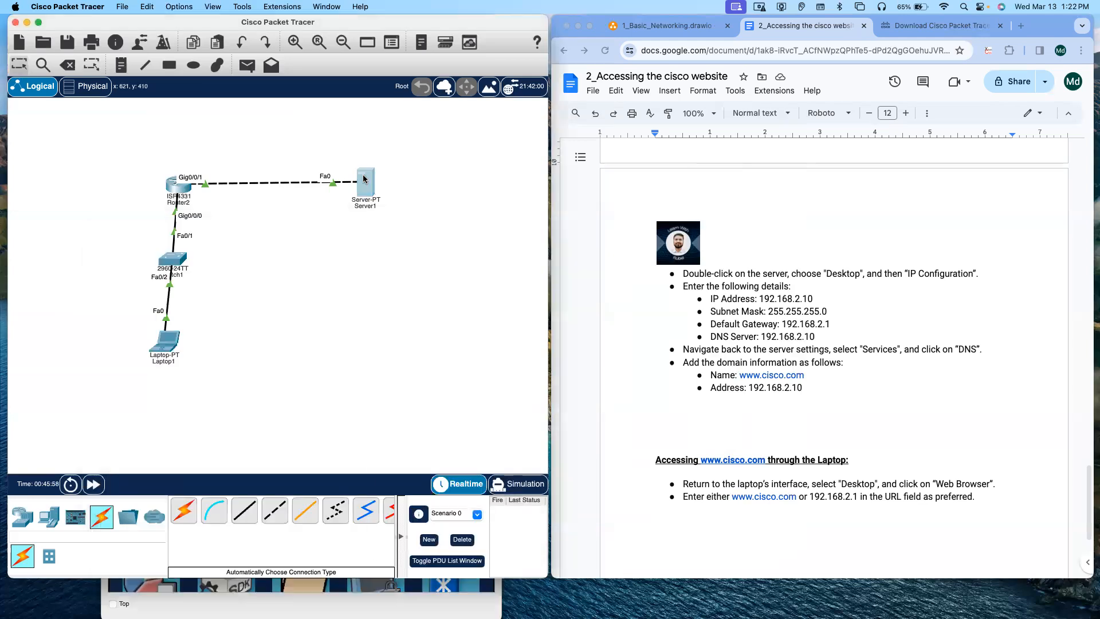
left_click(363, 179)
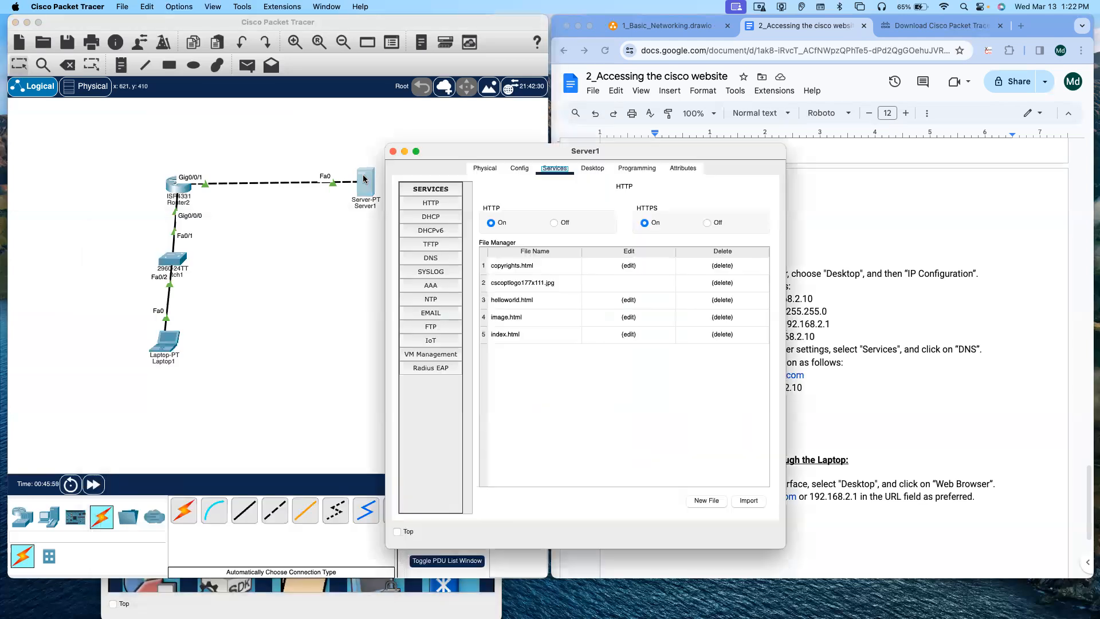
left_click(435, 262)
left_click(434, 202)
left_click(497, 336)
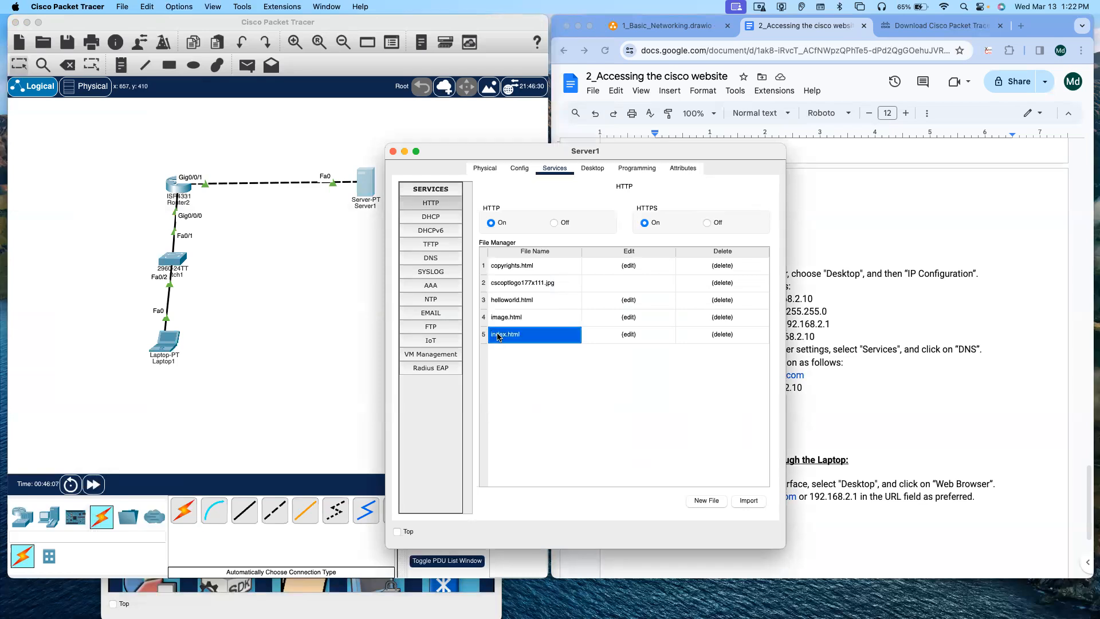
left_click(517, 325)
left_click(511, 339)
left_click(707, 500)
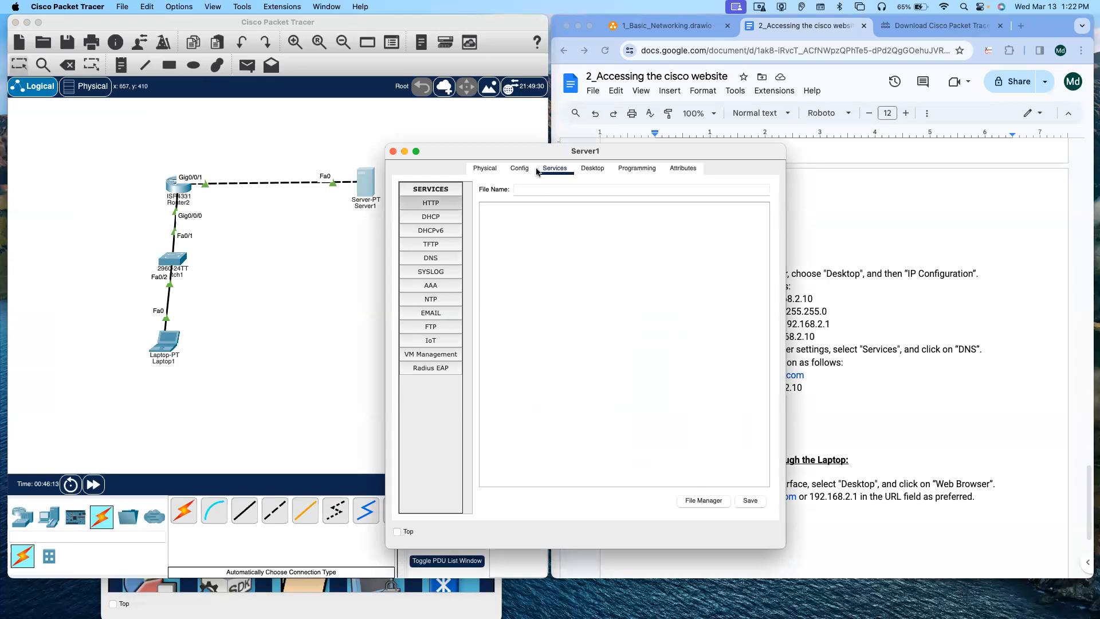
left_click(486, 168)
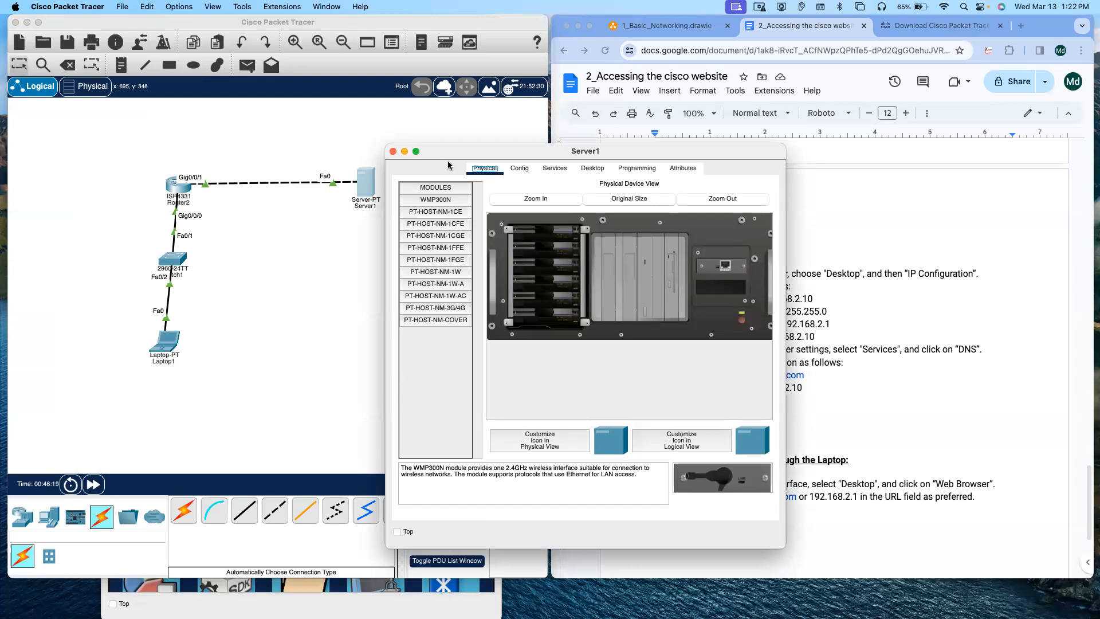
left_click(590, 168)
Step: Open the laptop's desktop and close its window
left_click(302, 227)
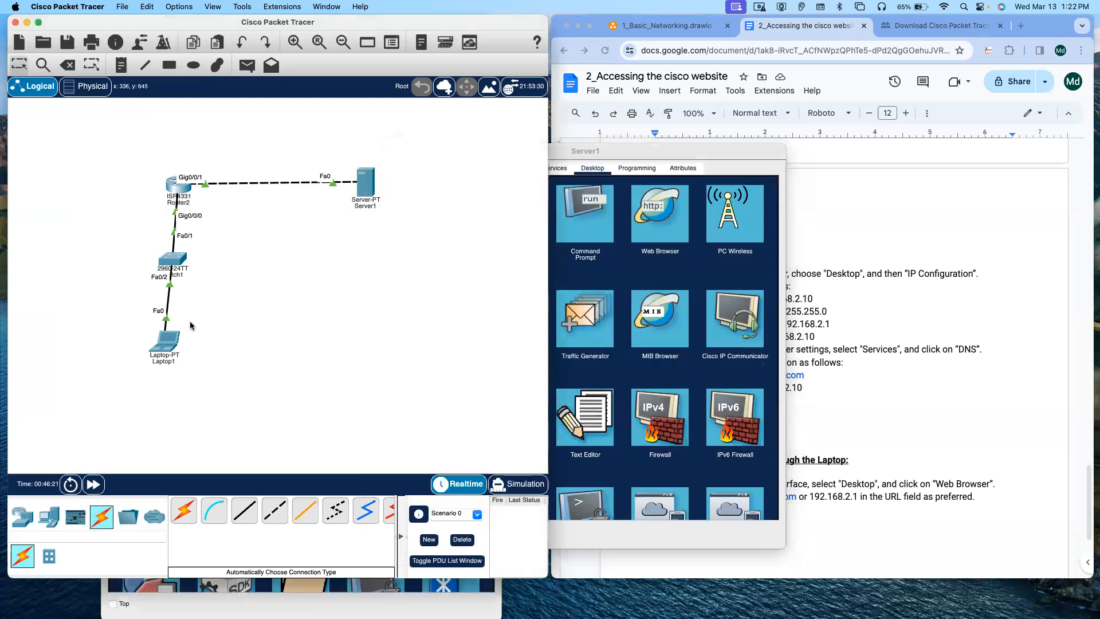
left_click(166, 342)
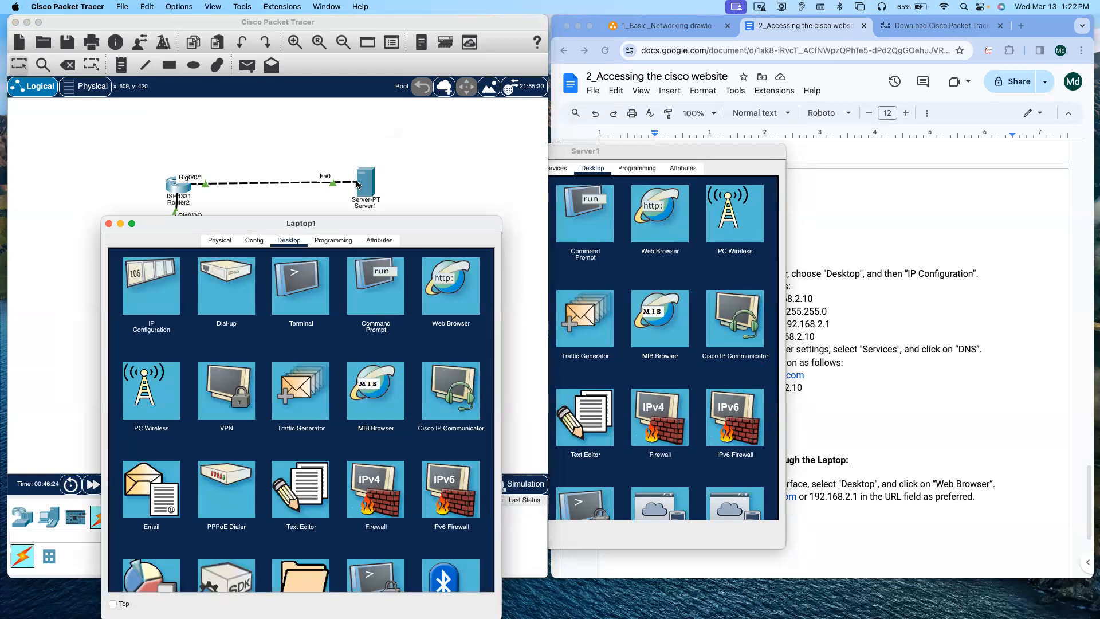
left_click(109, 224)
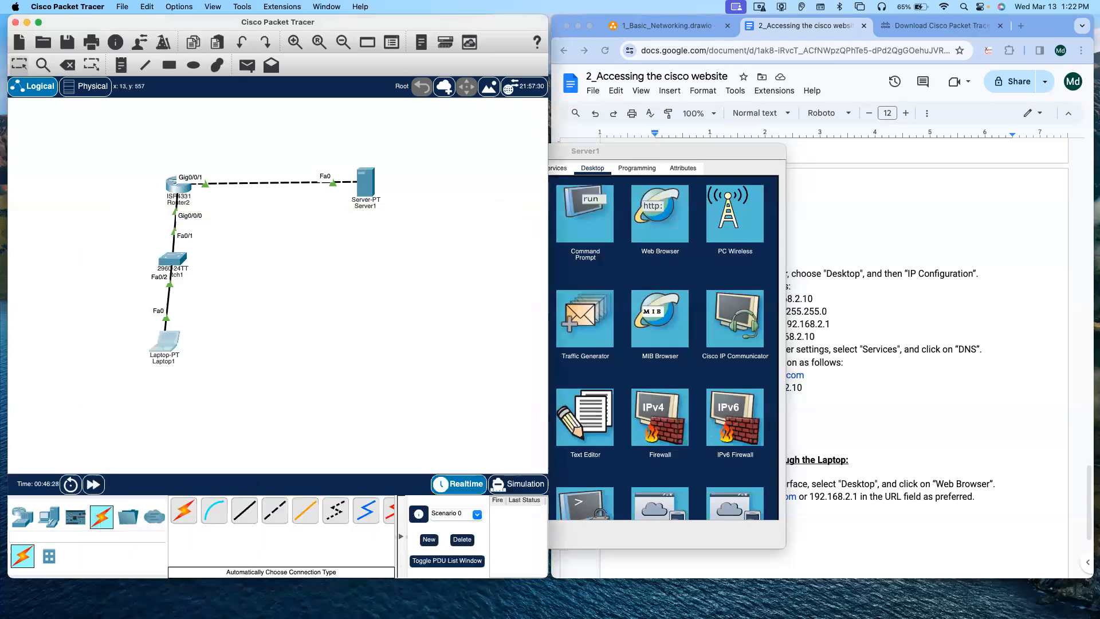